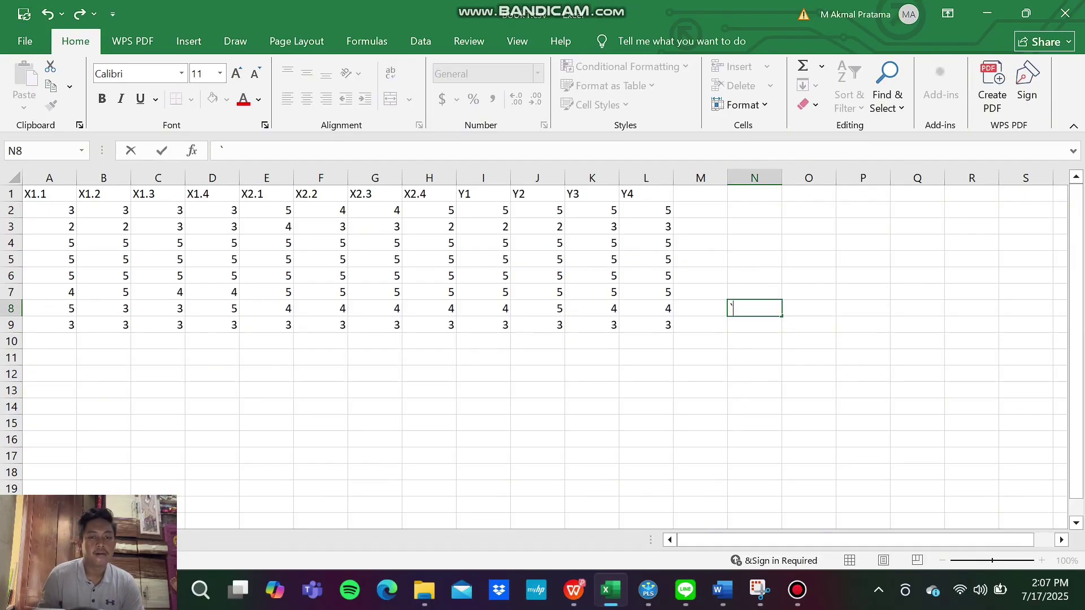
{"action": "left_click", "coordinate": [917, 308]}
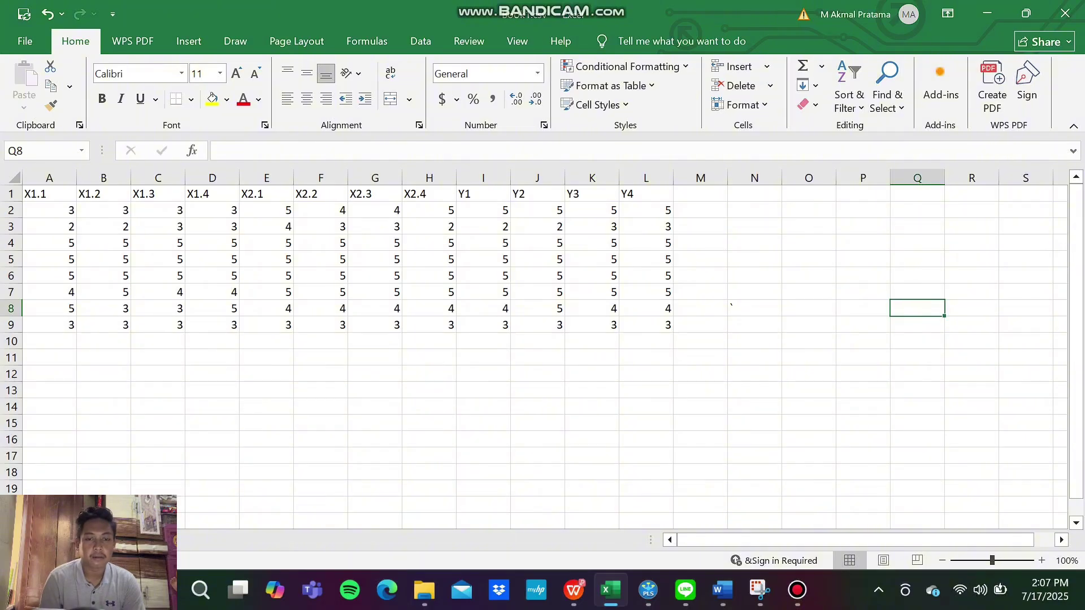
{"action": "left_click", "coordinate": [809, 373]}
{"action": "left_click", "coordinate": [483, 440]}
{"action": "left_click", "coordinate": [809, 373]}
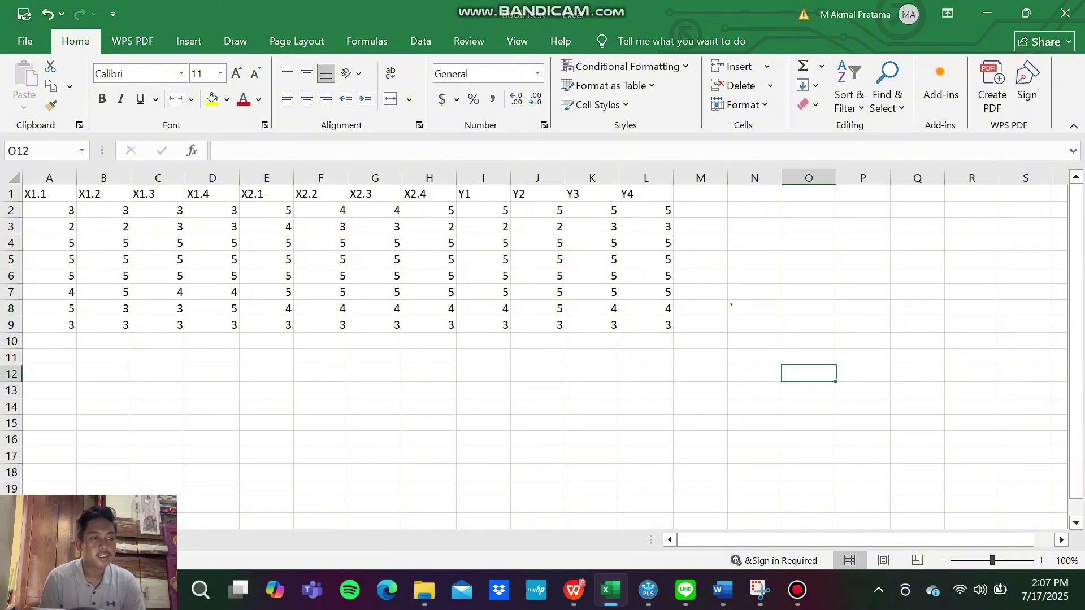
{"action": "left_click", "coordinate": [267, 373]}
{"action": "left_click", "coordinate": [755, 406]}
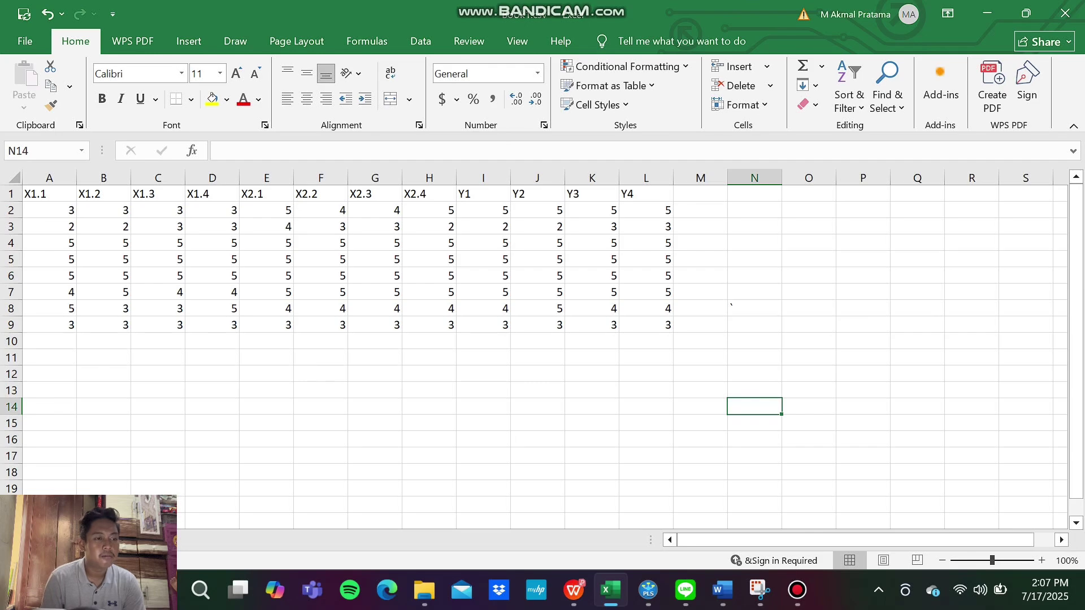
- Review the indicator headers in row 1 of the questionnaire data, from X1.1 through X2.4 to Y4
{"action": "key", "text": "ctrl+Home"}
{"action": "key", "text": "Right"}
{"action": "key", "text": "Right"}
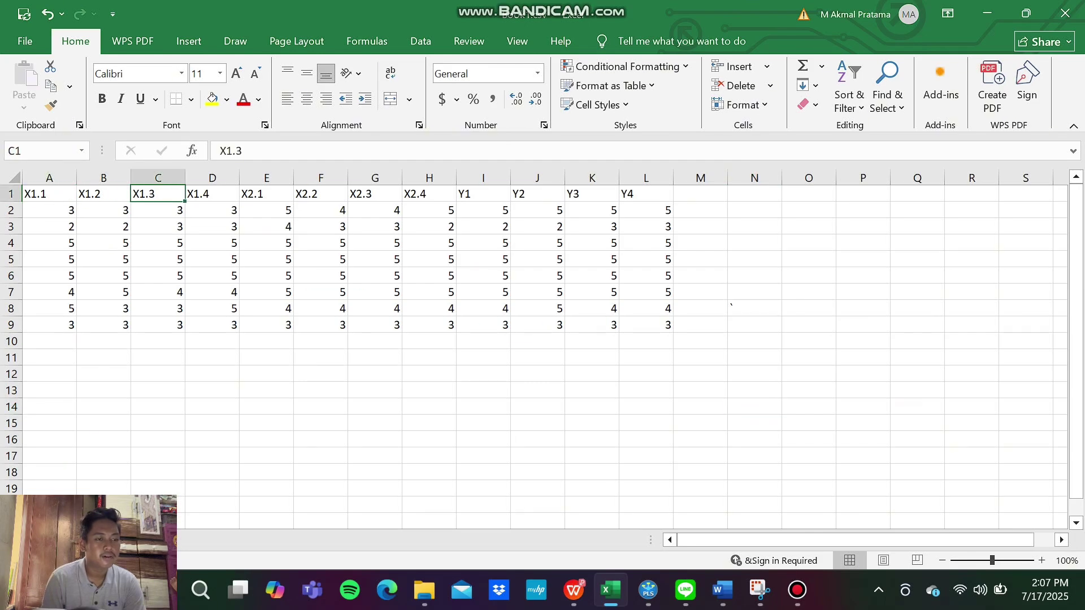
{"action": "key", "text": "ctrl+Home"}
{"action": "key", "text": "Right"}
{"action": "key", "text": "Right"}
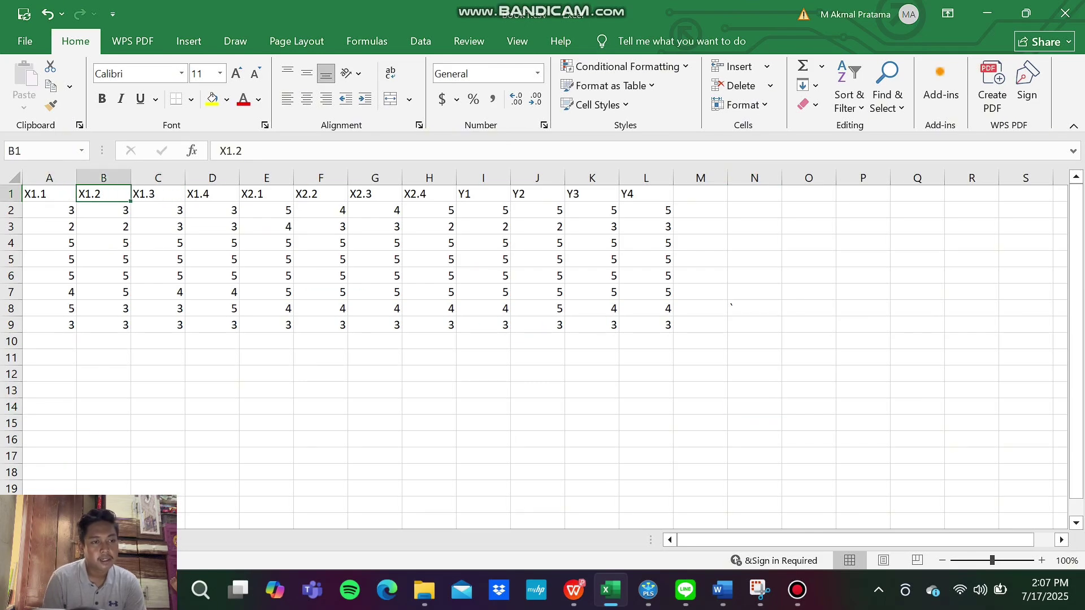
{"action": "key", "text": "Right"}
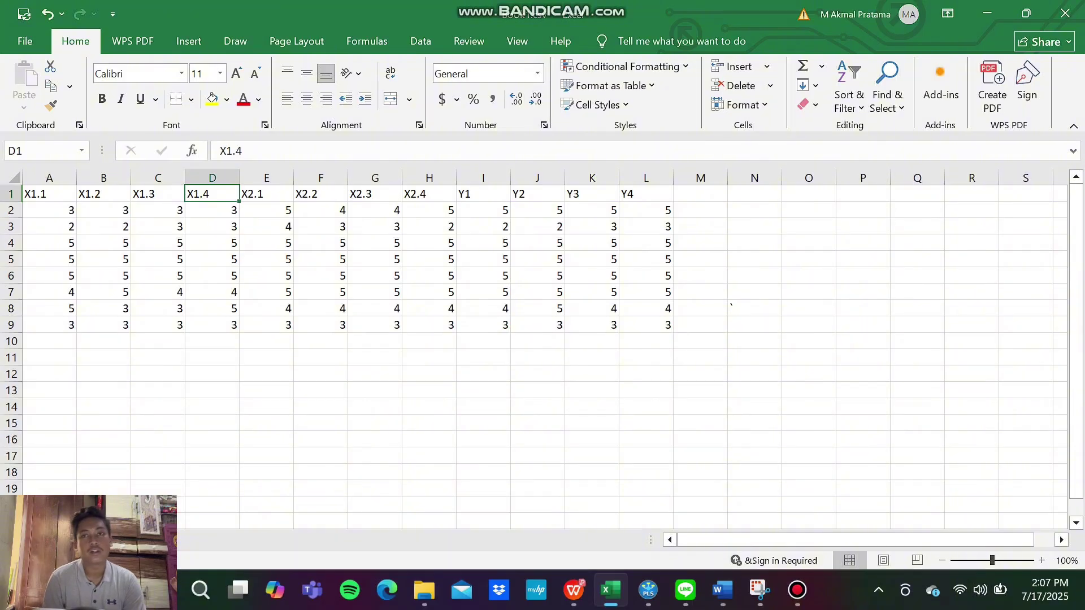
{"action": "key", "text": "ctrl+Home"}
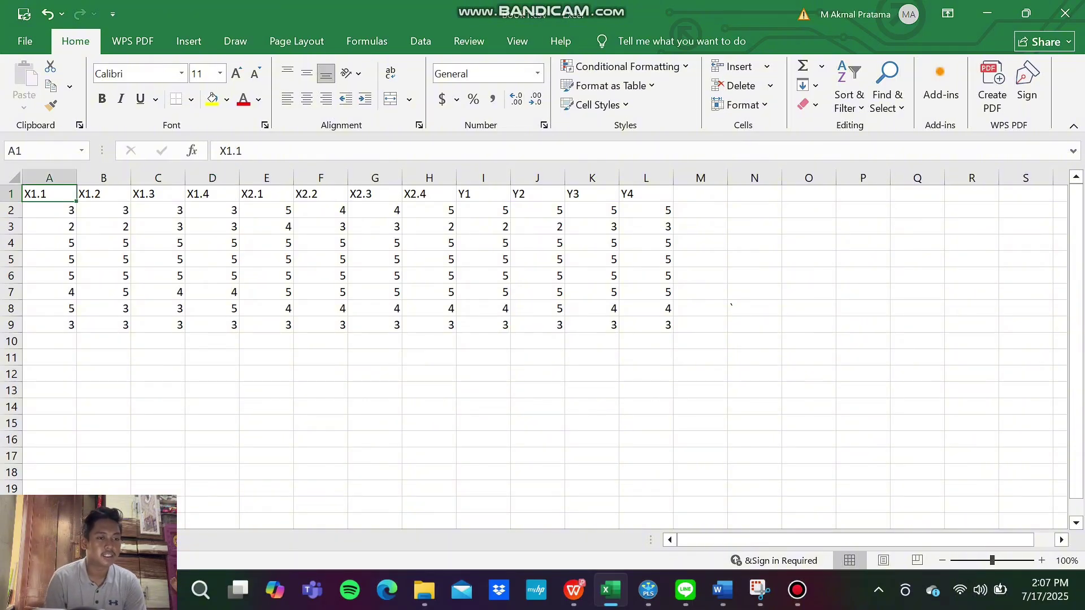
{"action": "left_click", "coordinate": [212, 193]}
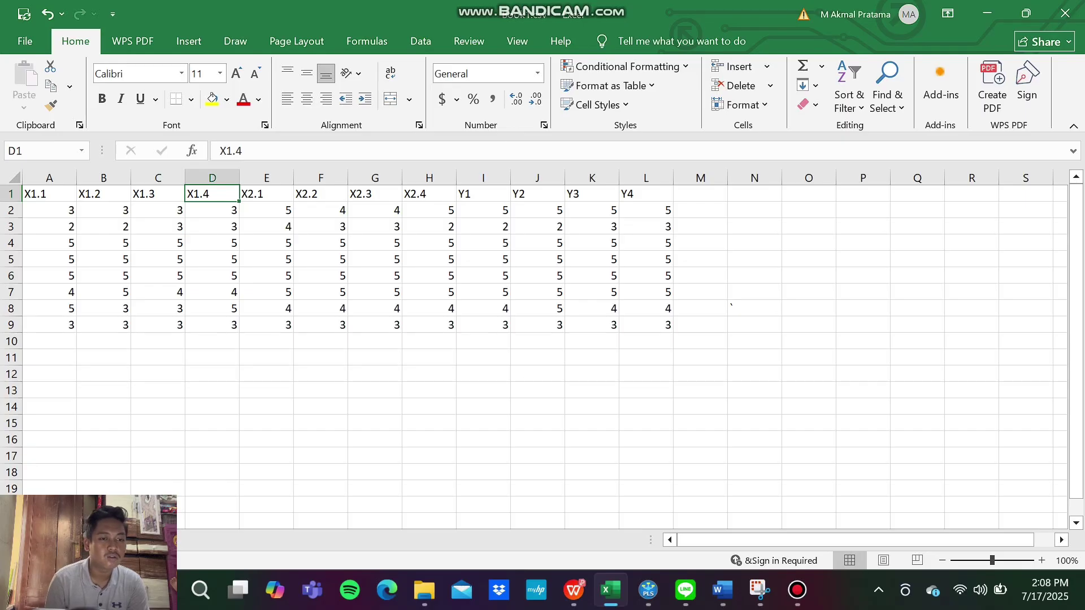
{"action": "left_click", "coordinate": [429, 194]}
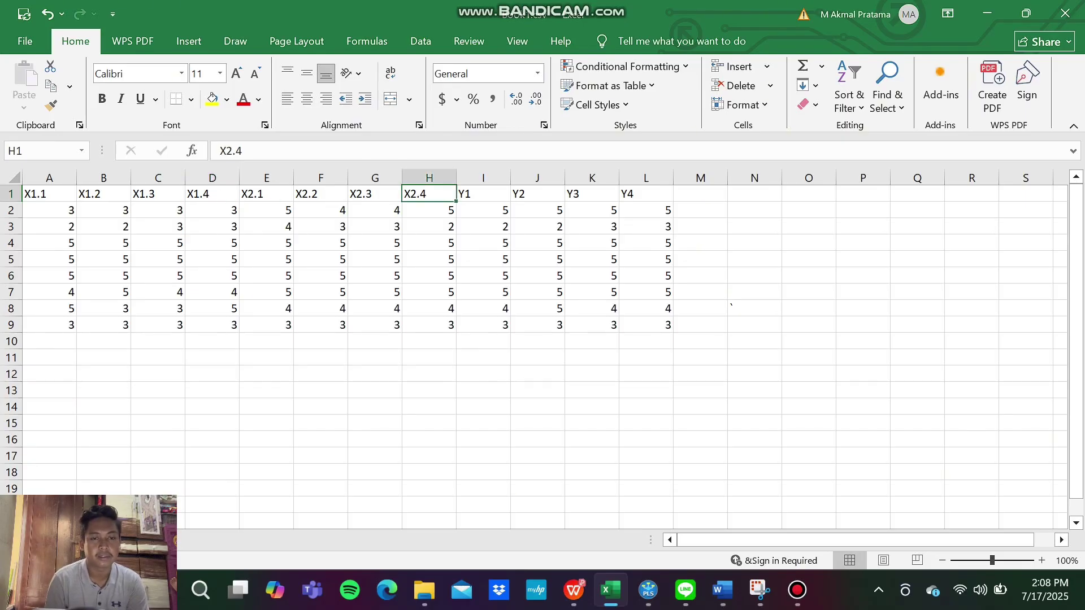
{"action": "left_click", "coordinate": [646, 194]}
{"action": "left_click", "coordinate": [809, 308]}
{"action": "left_click", "coordinate": [754, 407]}
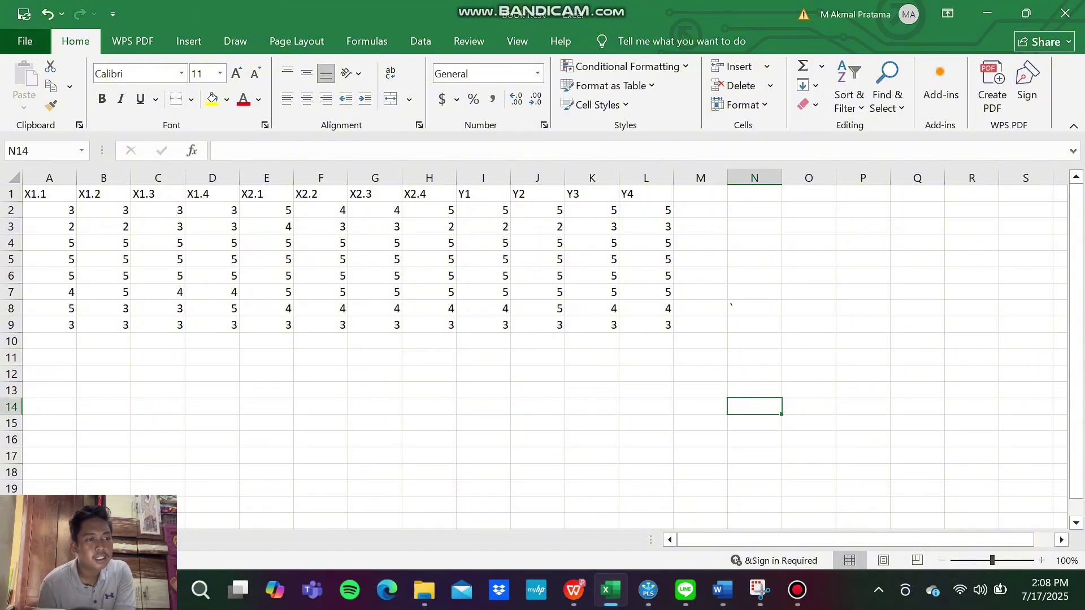
{"action": "left_click", "coordinate": [25, 41]}
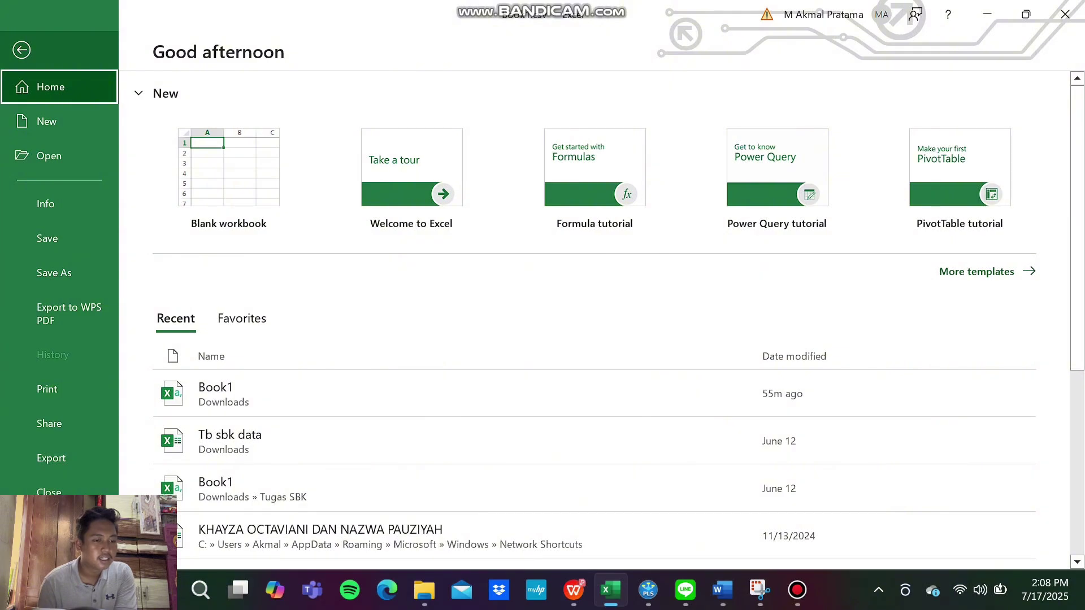
{"action": "key", "text": "Escape"}
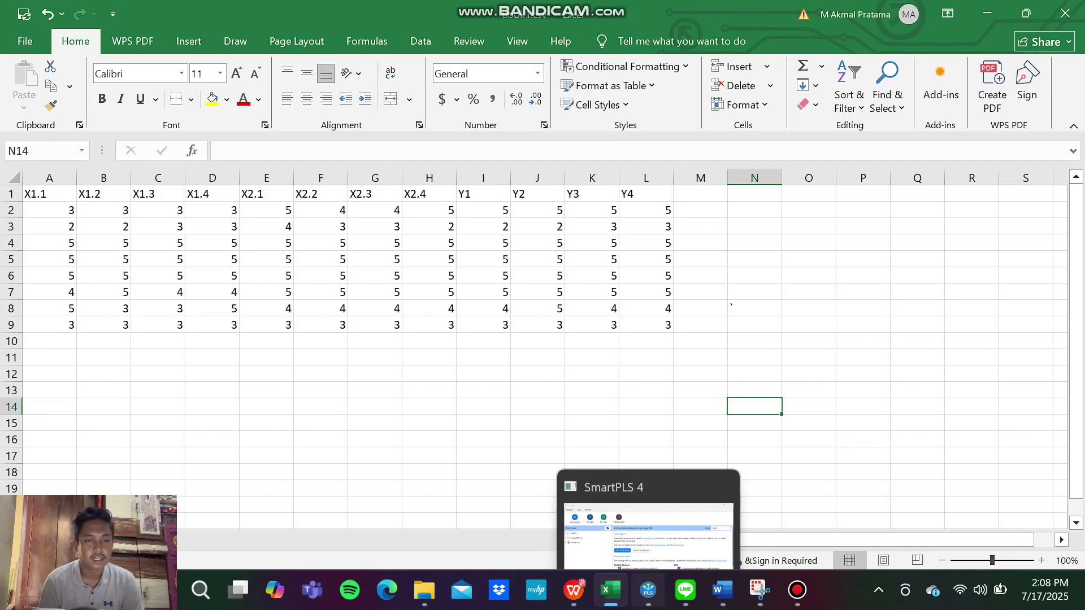
- Switch to SmartPLS 4 and create a new project named with the author's first name
{"action": "left_click", "coordinate": [648, 589]}
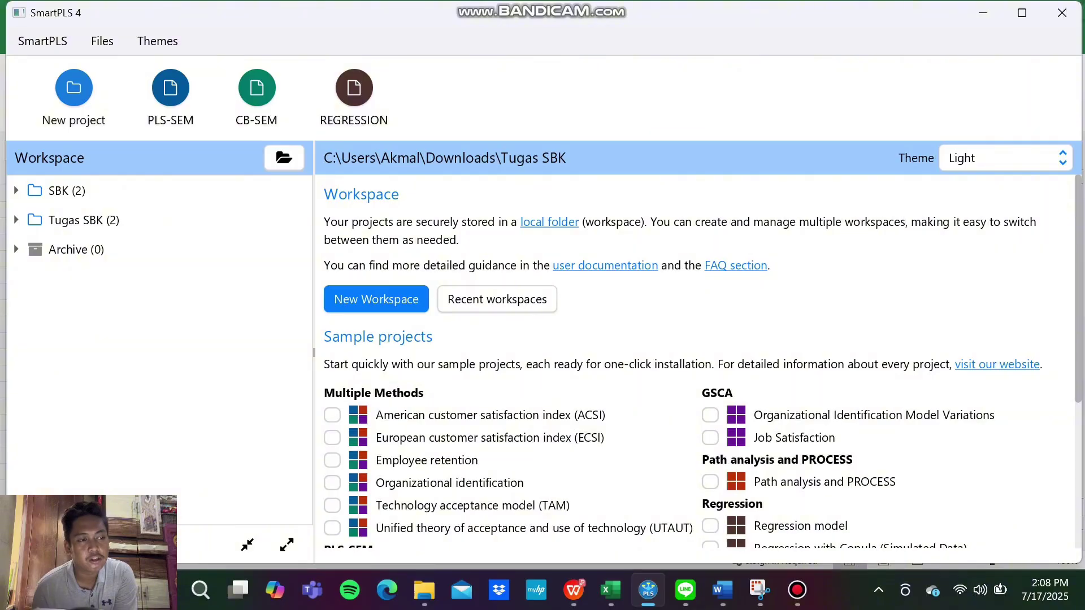
{"action": "left_click", "coordinate": [73, 88]}
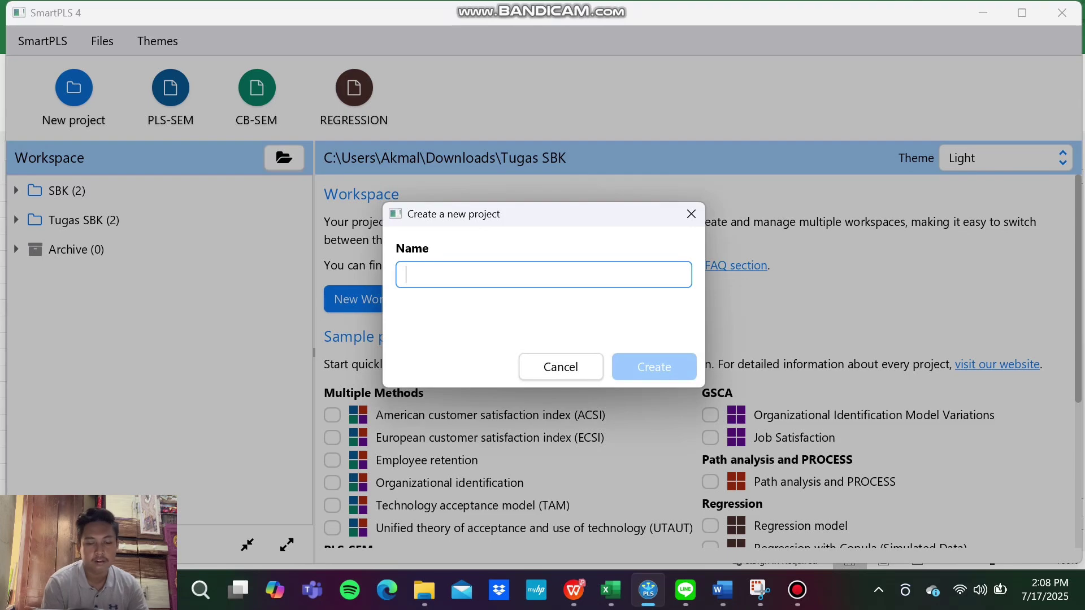
{"action": "type", "text": "Akmal"}
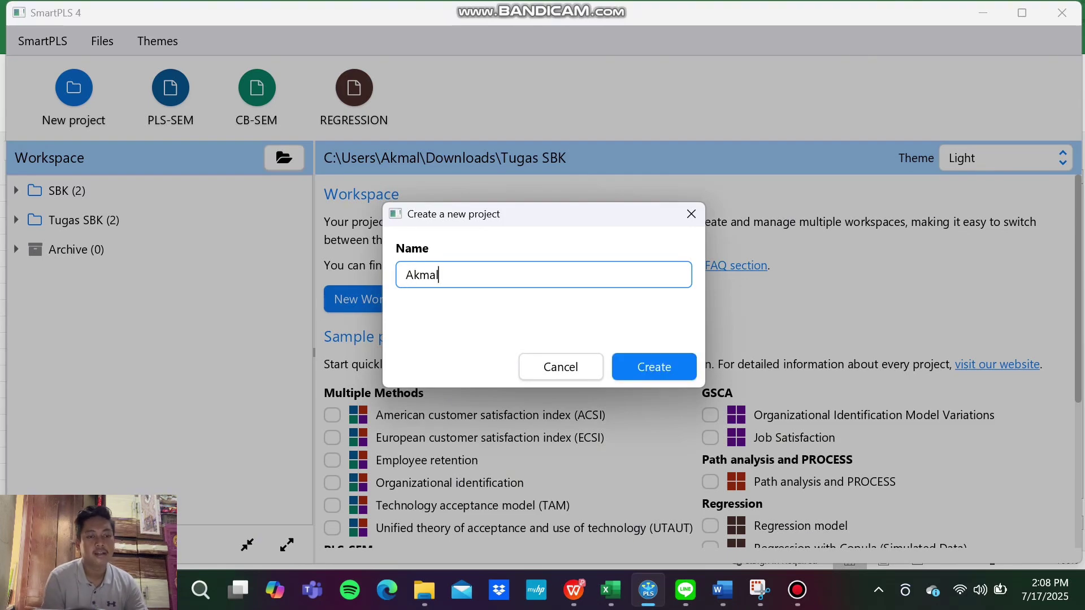
{"action": "key", "text": "Return"}
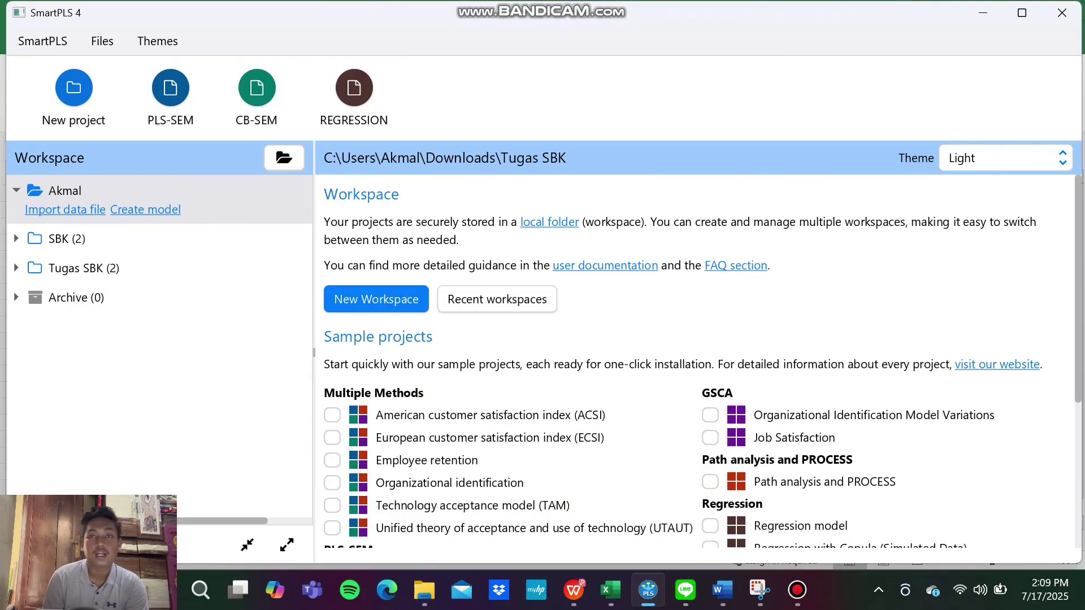
- Import the Book1 data file from the Tugas SBK folder into the new project and return to the workspace
{"action": "left_click", "coordinate": [65, 210]}
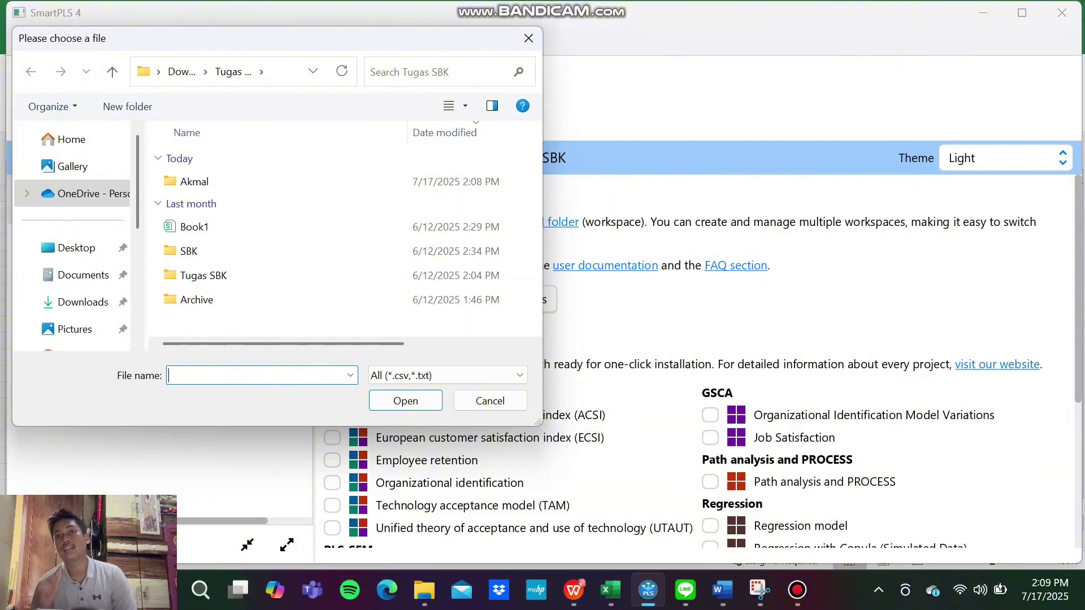
{"action": "left_click", "coordinate": [195, 226]}
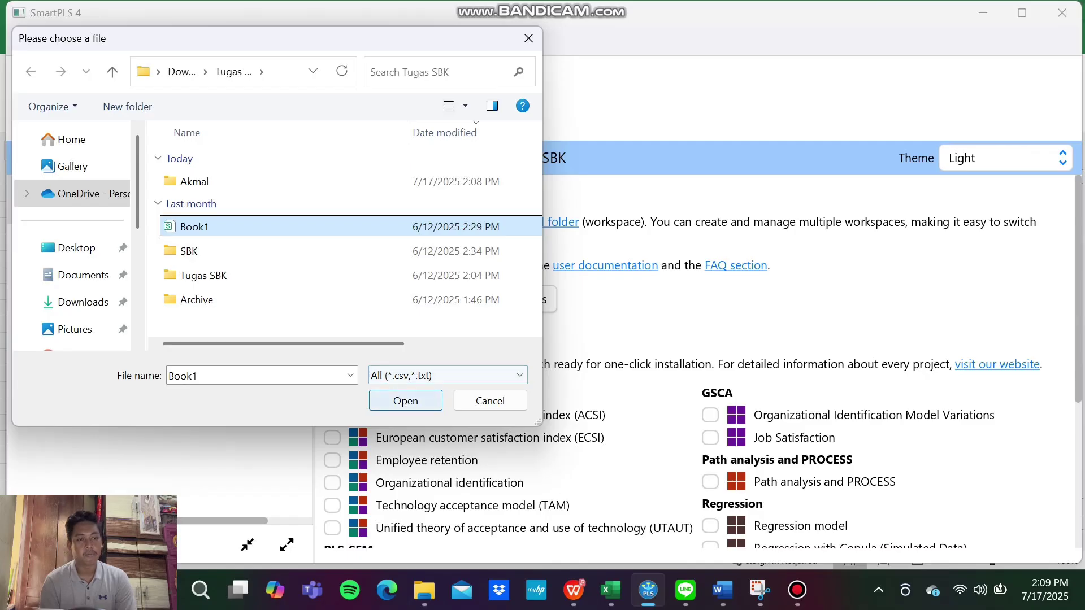
{"action": "left_click", "coordinate": [405, 401]}
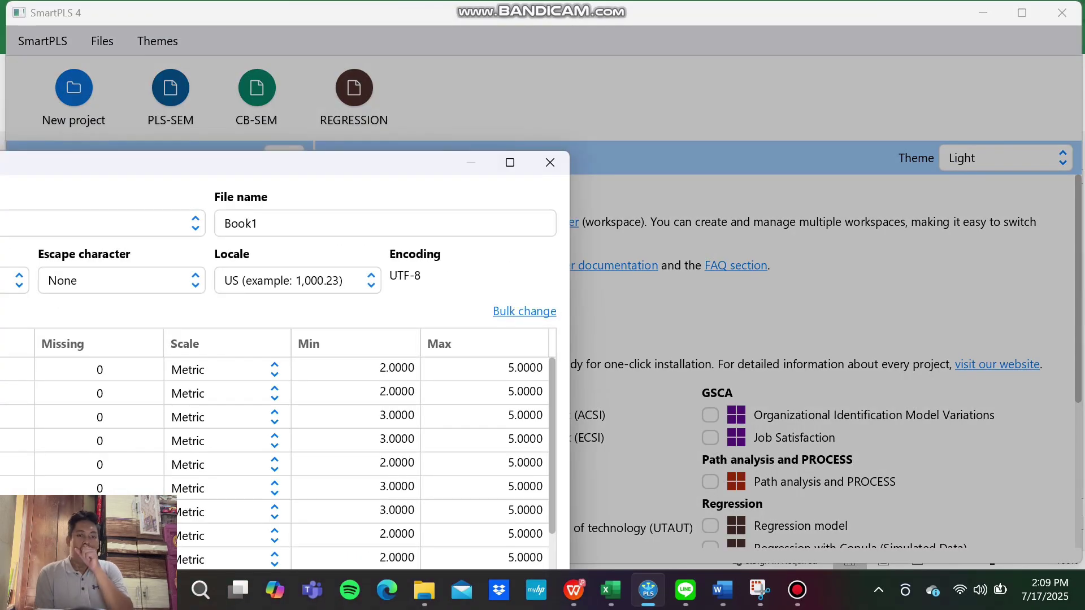
{"action": "left_click_drag", "start_coordinate": [389, 171], "coordinate": [703, 53]}
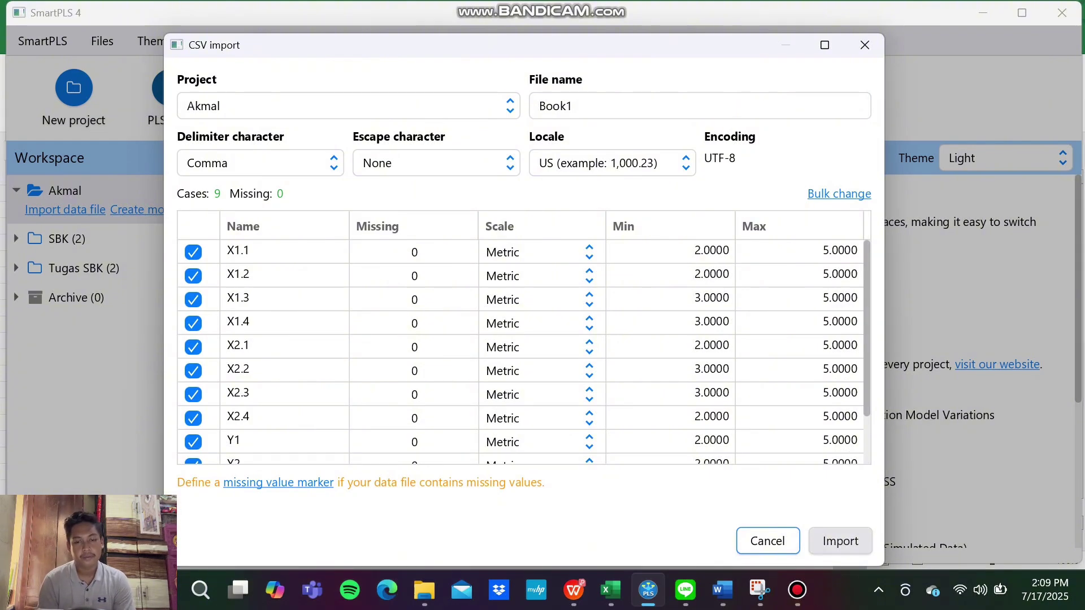
{"action": "left_click", "coordinate": [841, 540]}
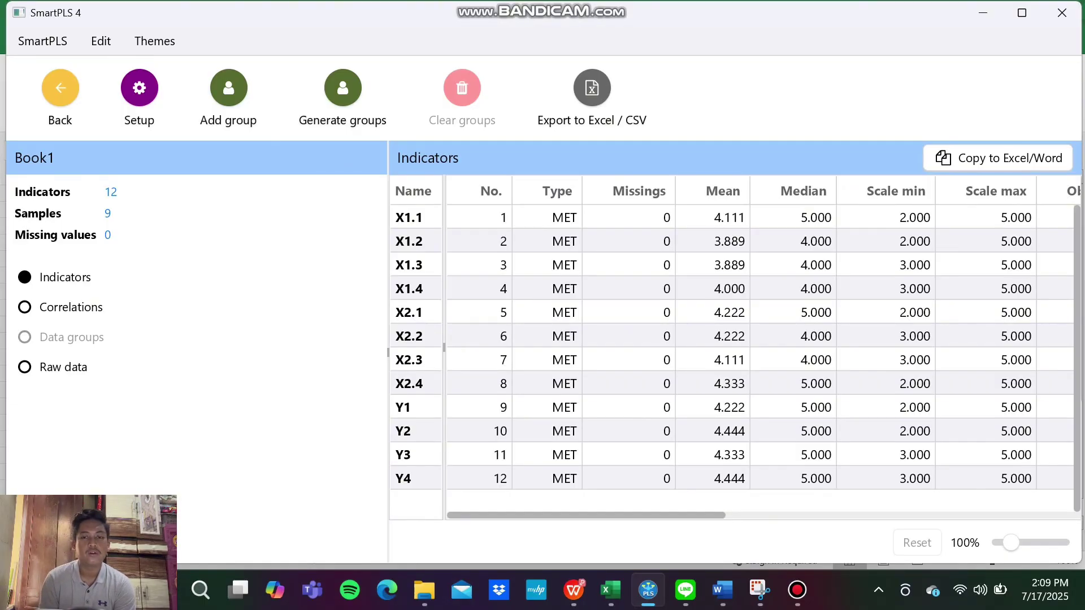
{"action": "left_click", "coordinate": [61, 88]}
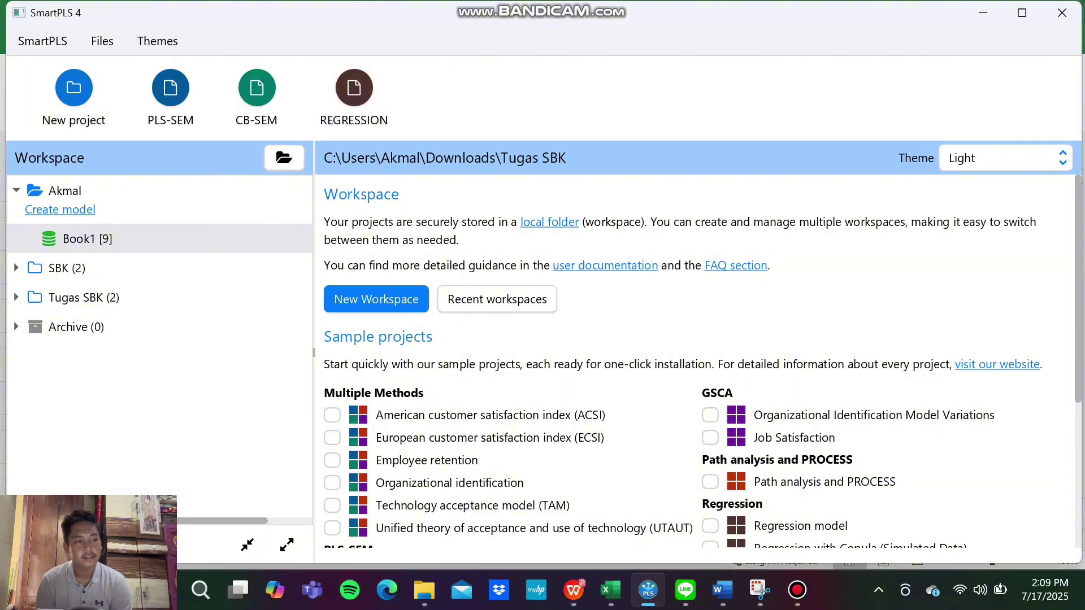
- Create a PLS-SEM model named Statistik in the new project
{"action": "left_click", "coordinate": [60, 210]}
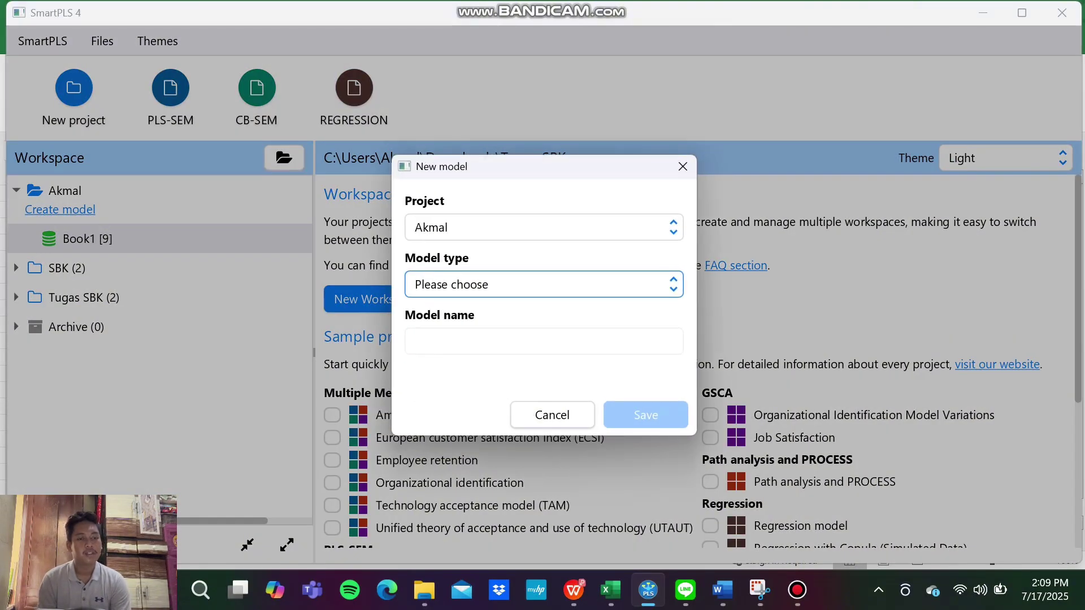
{"action": "key", "text": "alt+Down"}
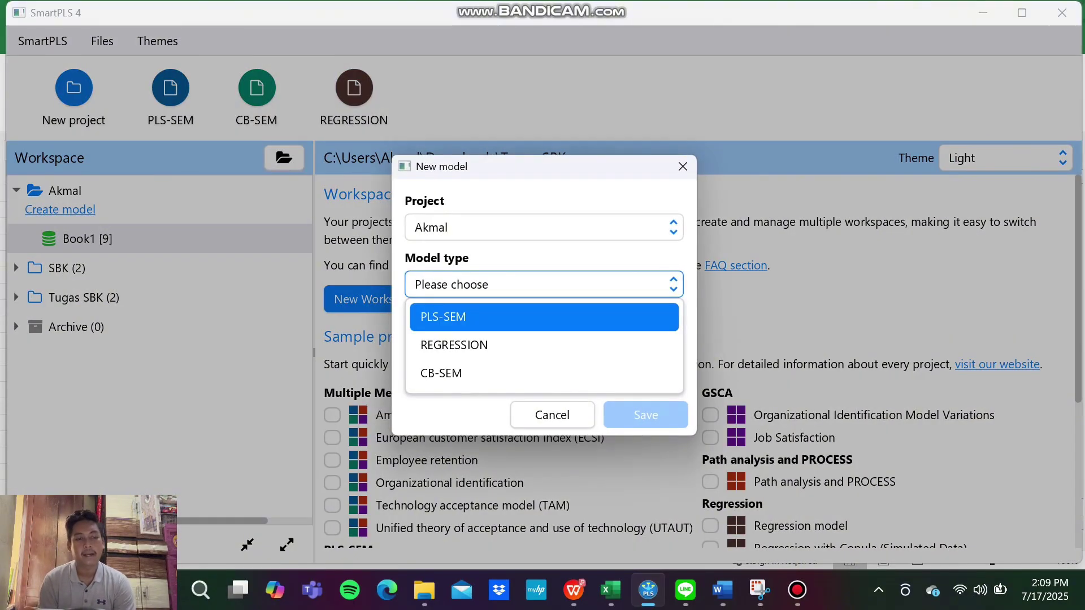
{"action": "key", "text": "Return"}
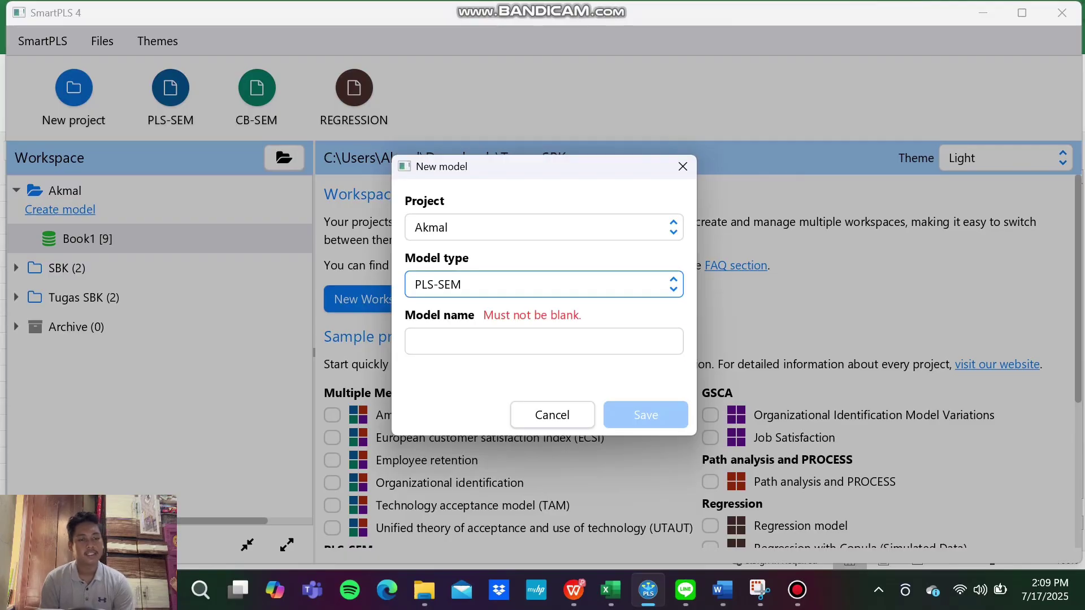
{"action": "key", "text": "Tab"}
{"action": "type", "text": "Sta"}
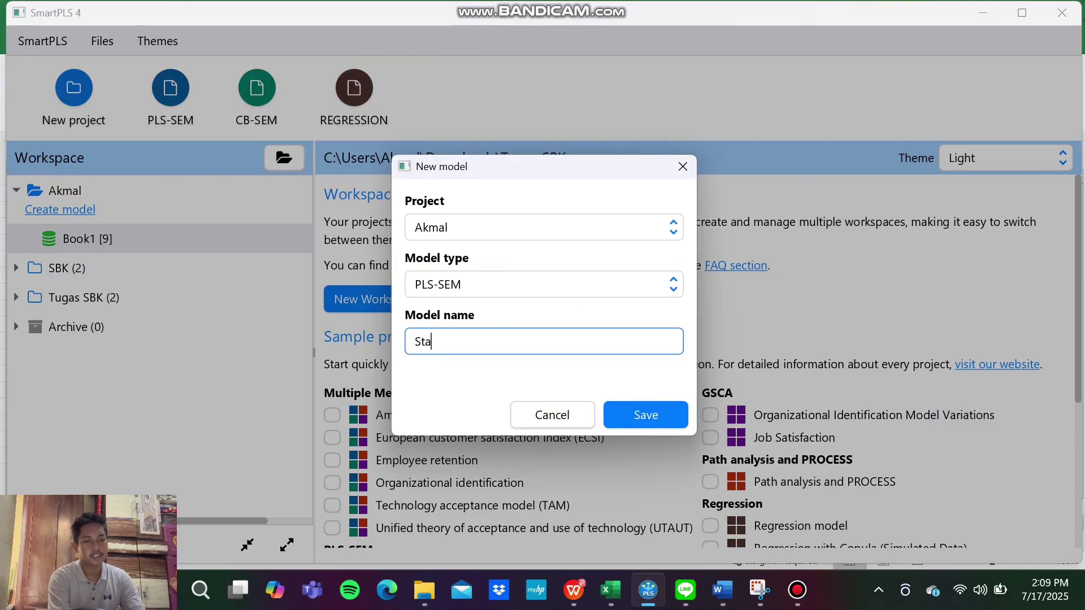
{"action": "type", "text": "tistik"}
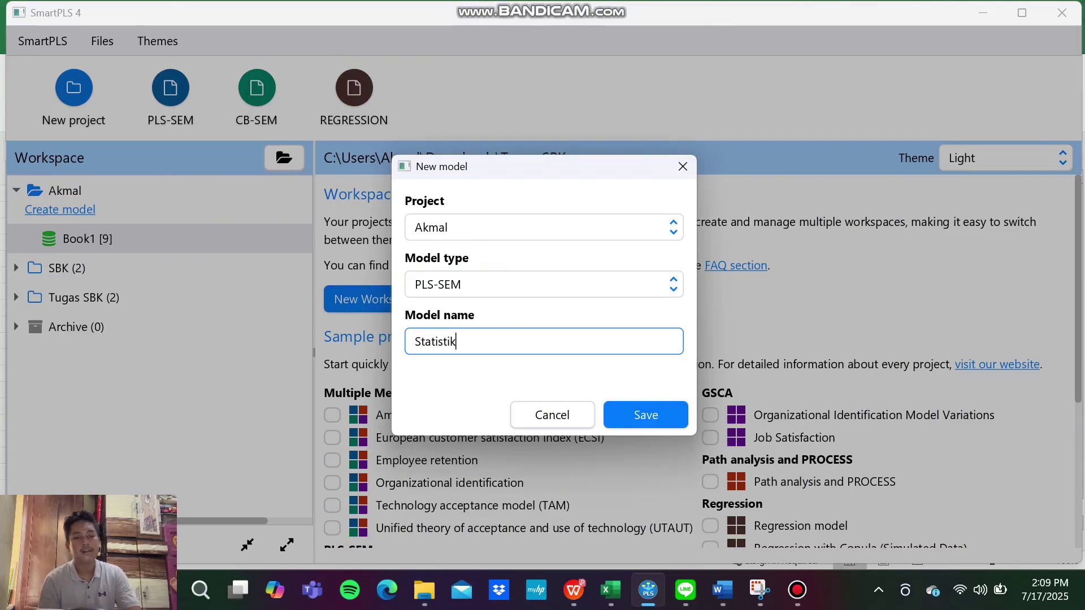
{"action": "key", "text": "Return"}
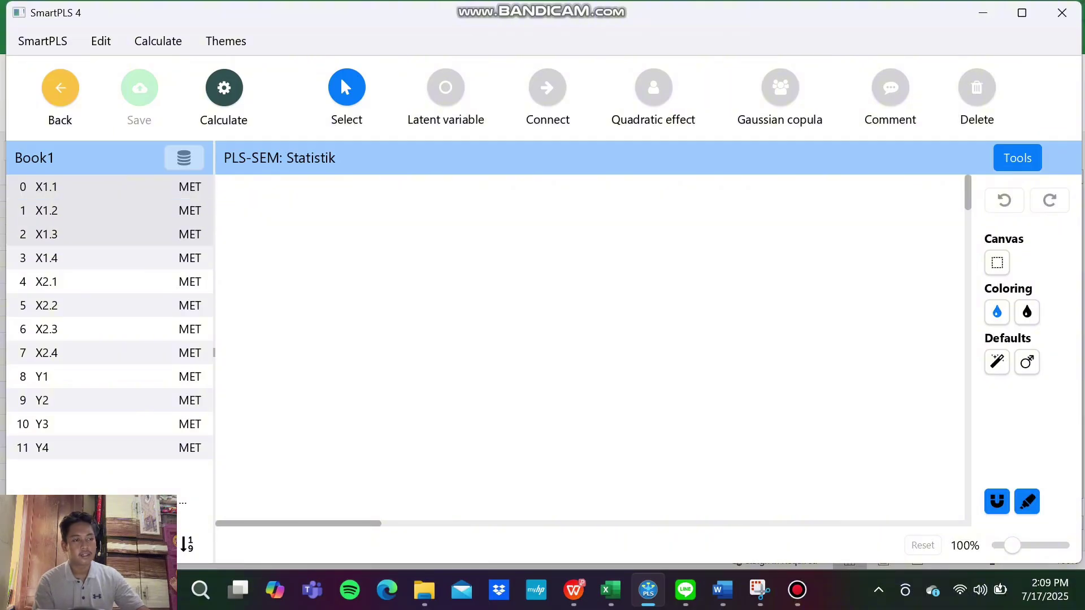
- Add the latent variable X1. with indicators X1.1 to X1.4 in the upper-left area of the model canvas
{"action": "key", "text": "shift+Down"}
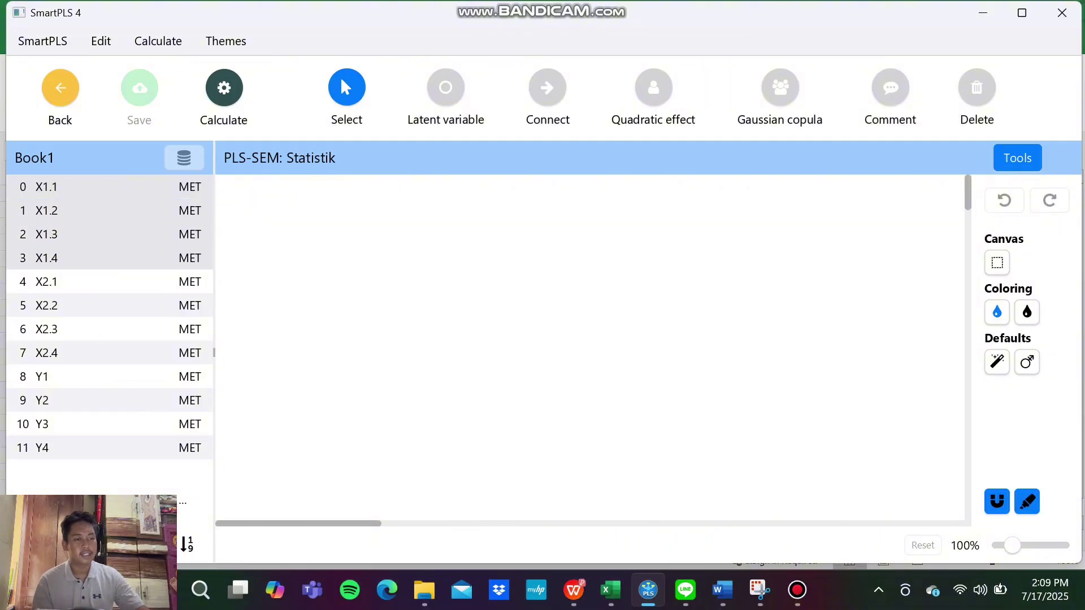
{"action": "left_click_drag", "start_coordinate": [47, 235], "coordinate": [285, 231]}
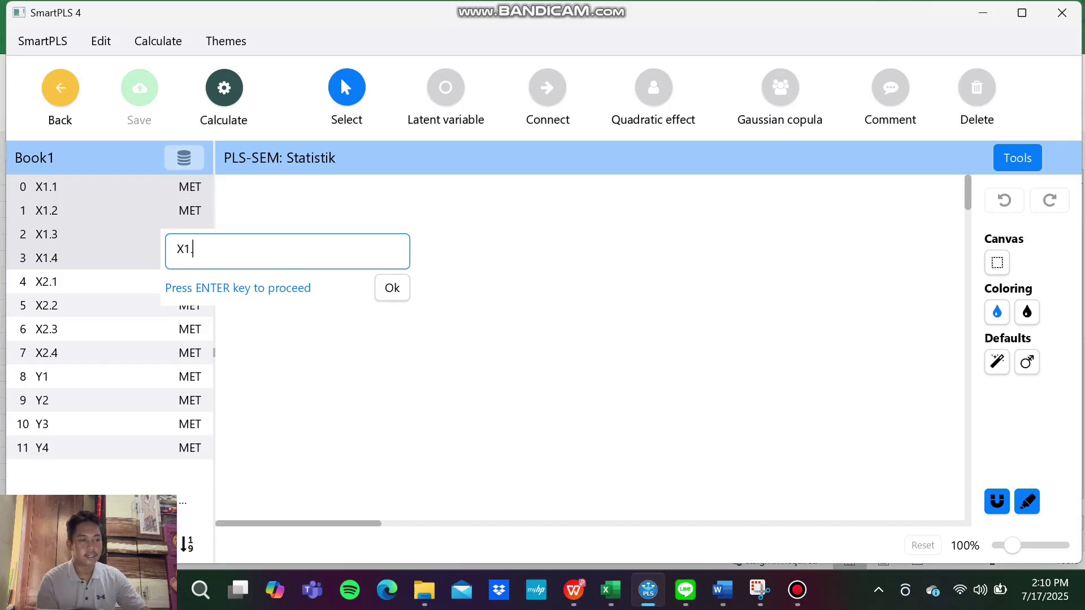
{"action": "key", "text": "Return"}
- Add the latent variable X2. with indicators X2.1 to X2.4 directly below X1. on the canvas
{"action": "left_click", "coordinate": [47, 281]}
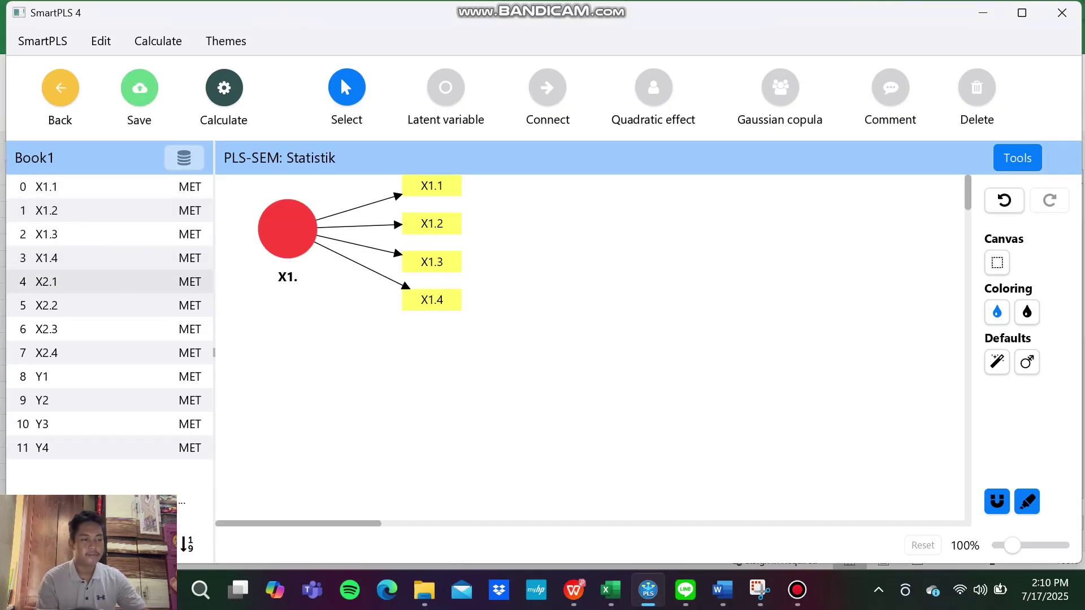
{"action": "key", "text": "shift+Down"}
{"action": "key", "text": "shift+Down"}
{"action": "key", "text": "shift+Down"}
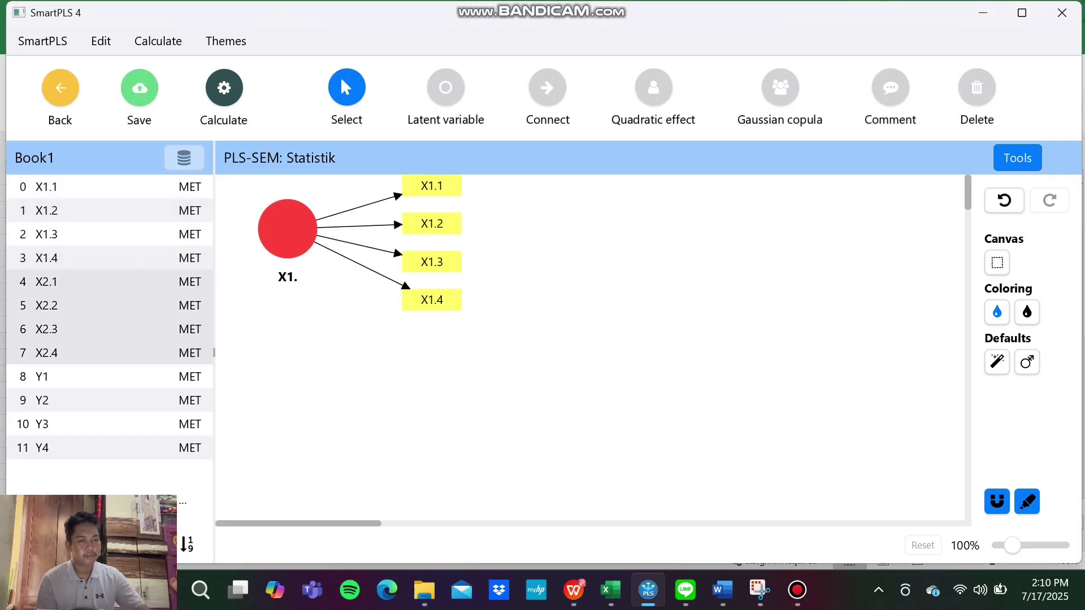
{"action": "left_click_drag", "start_coordinate": [48, 353], "coordinate": [289, 407]}
{"action": "key", "text": "Return"}
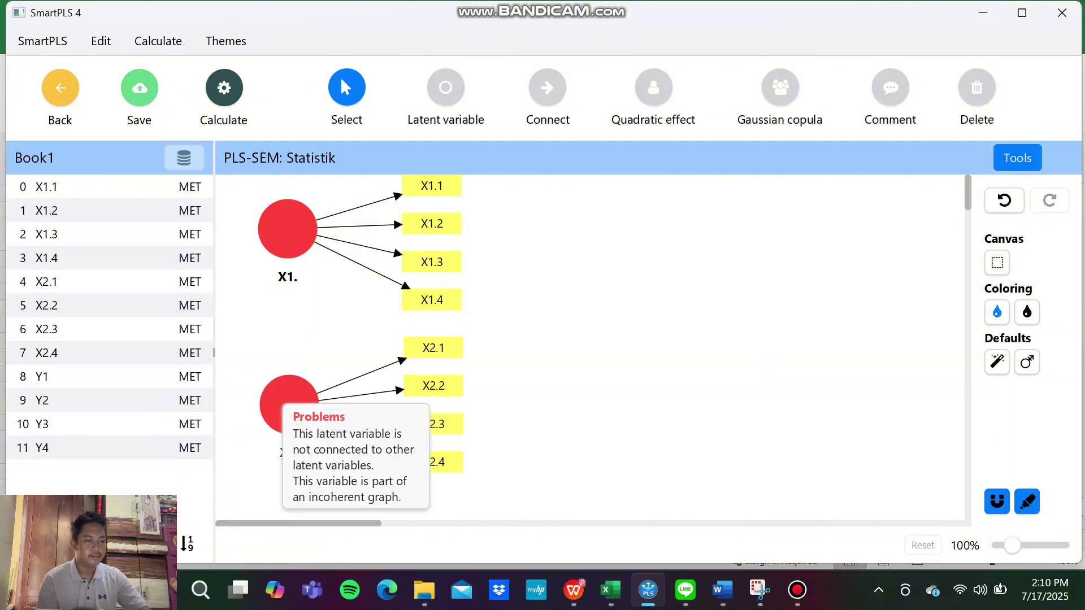
- Add the latent variable Y with indicators Y1 to Y4 to the right of X1. and X2., midway between their heights
{"action": "left_click", "coordinate": [42, 376]}
{"action": "key", "text": "shift+Down"}
{"action": "key", "text": "shift+Down"}
{"action": "key", "text": "shift+Down"}
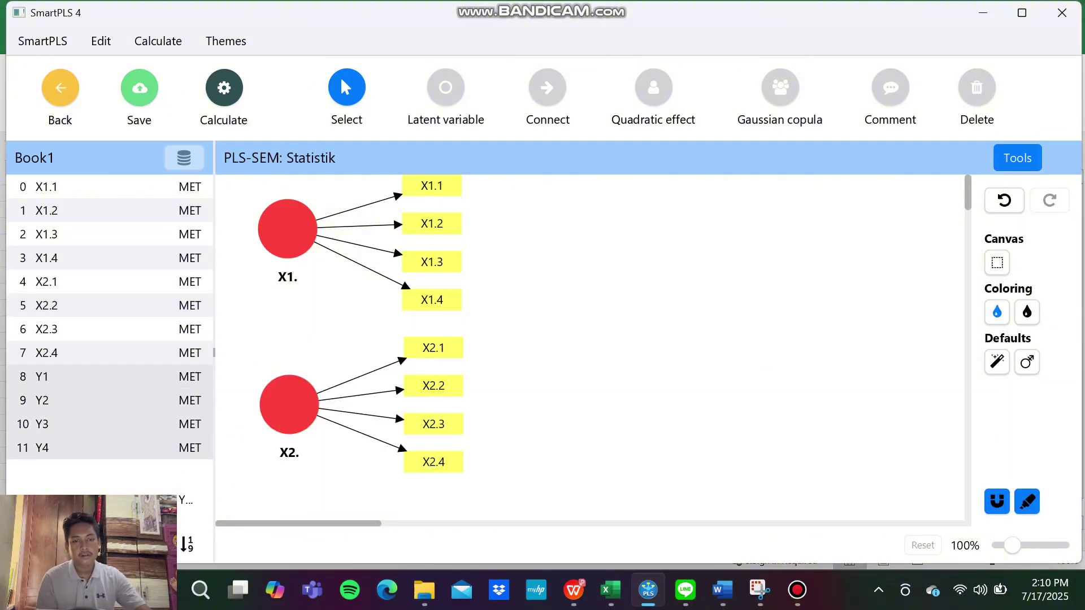
{"action": "left_click_drag", "start_coordinate": [42, 423], "coordinate": [688, 328]}
{"action": "key", "text": "Return"}
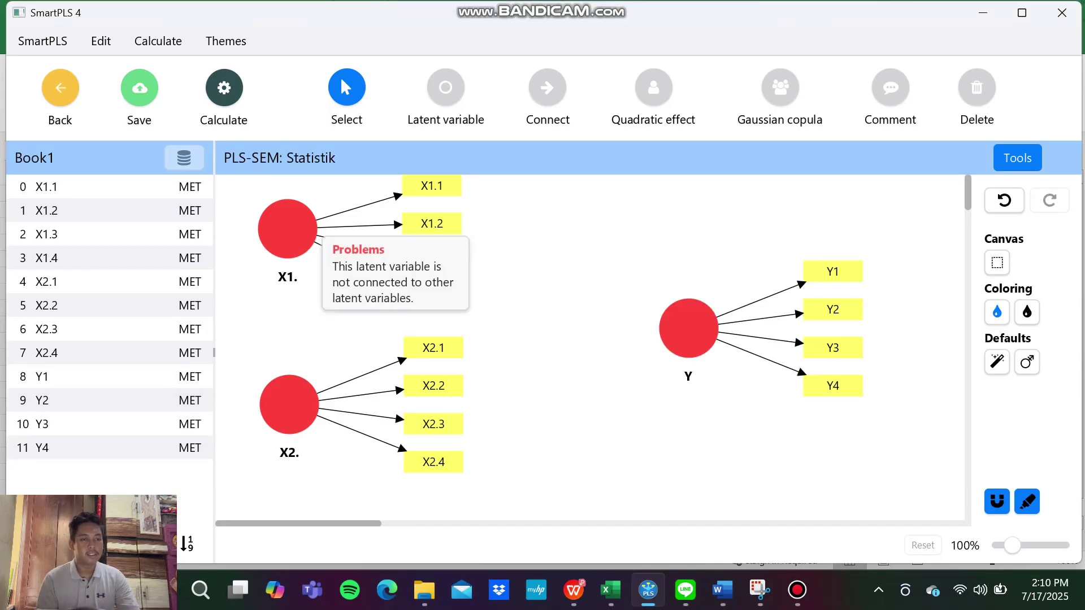
- Align the indicators of the latent variables X1. and X2. to the left side of their circles
{"action": "left_click", "coordinate": [291, 229]}
{"action": "left_click", "coordinate": [996, 277]}
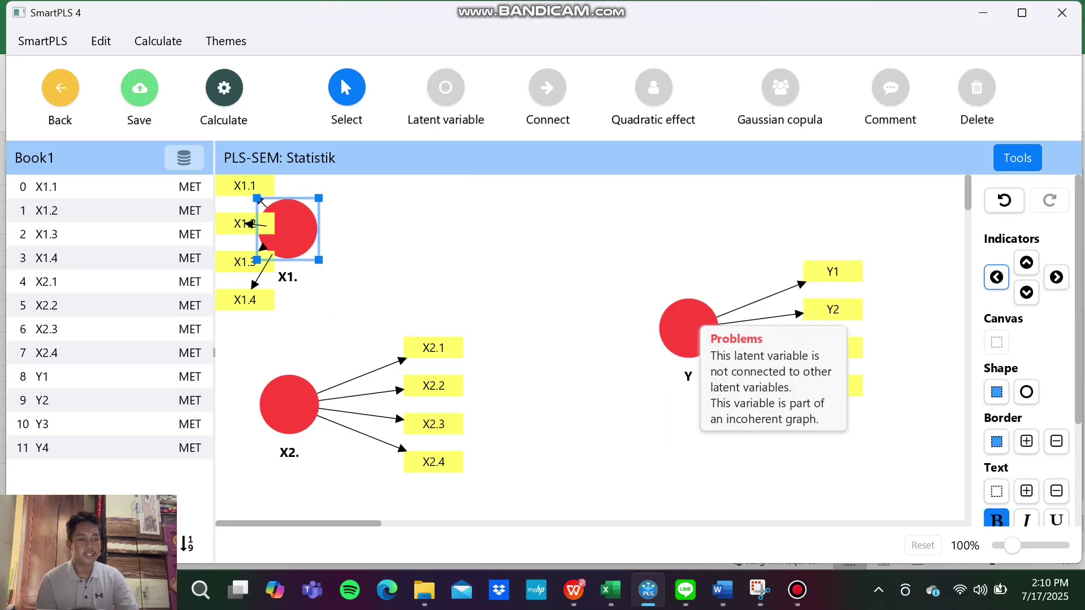
{"action": "left_click", "coordinate": [289, 405]}
{"action": "left_click", "coordinate": [997, 277]}
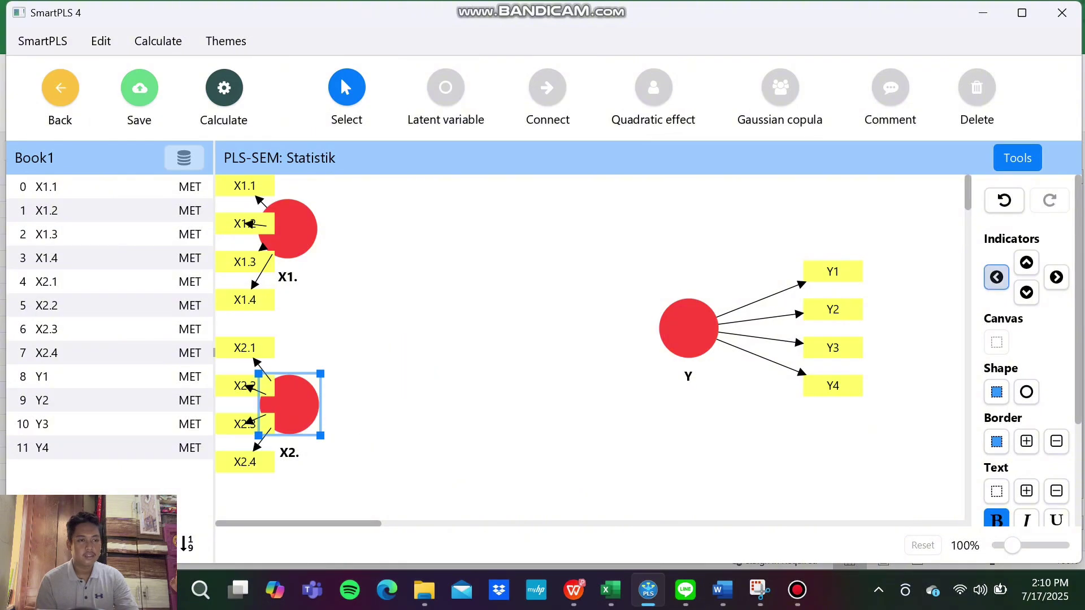
- Shift X1. and X2. with their indicators to the right, vertically aligned, and move Y slightly further right
{"action": "left_click_drag", "start_coordinate": [288, 229], "coordinate": [351, 237]}
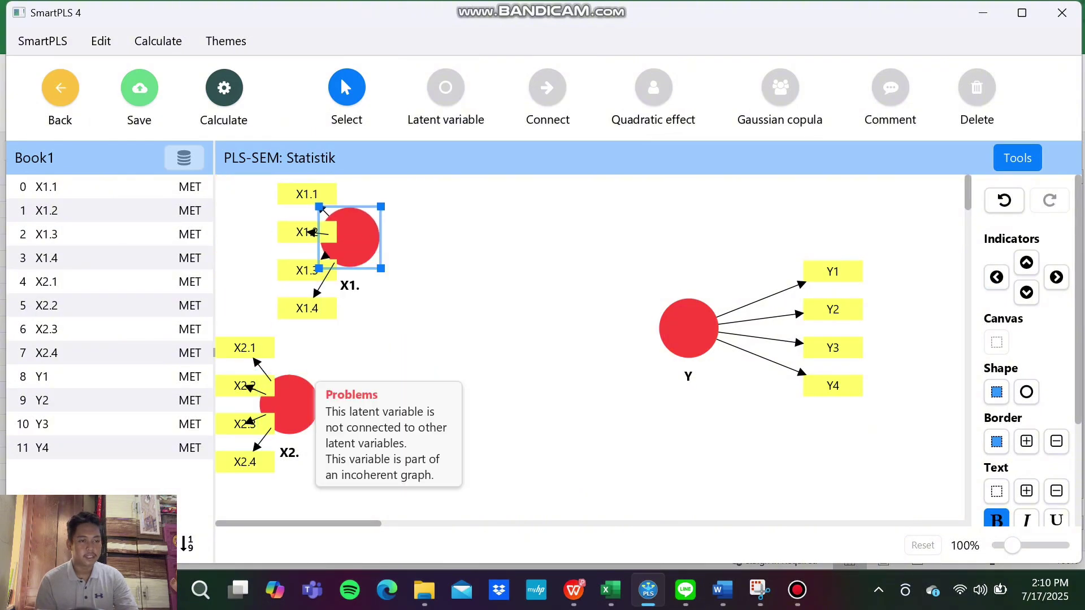
{"action": "left_click_drag", "start_coordinate": [288, 405], "coordinate": [351, 413]}
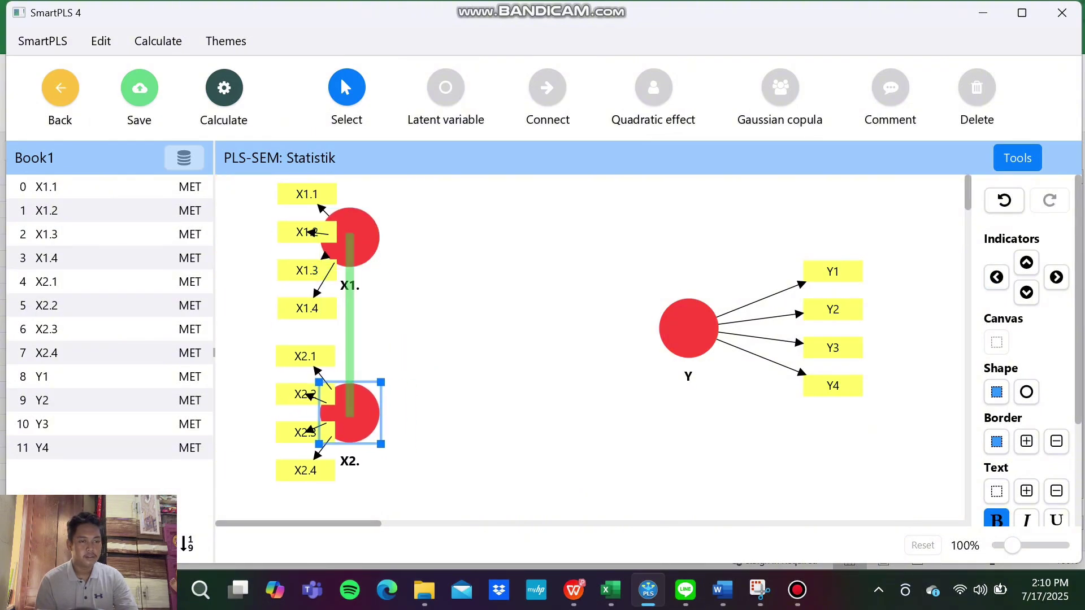
{"action": "left_click_drag", "start_coordinate": [688, 328], "coordinate": [711, 328]}
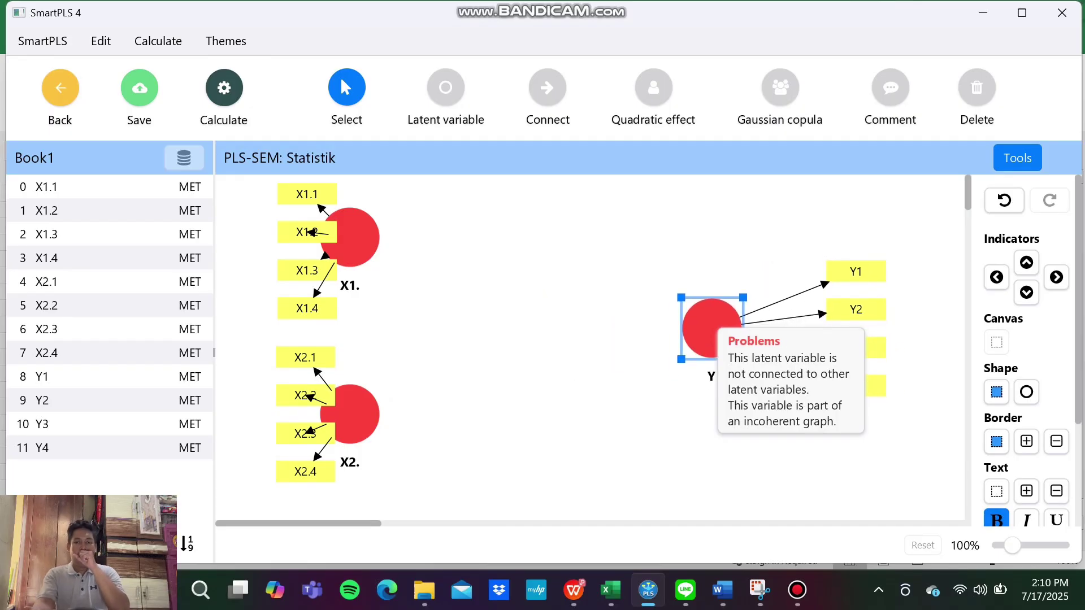
- Connect X1. to Y and X2. to Y with structural paths
{"action": "left_click", "coordinate": [547, 87]}
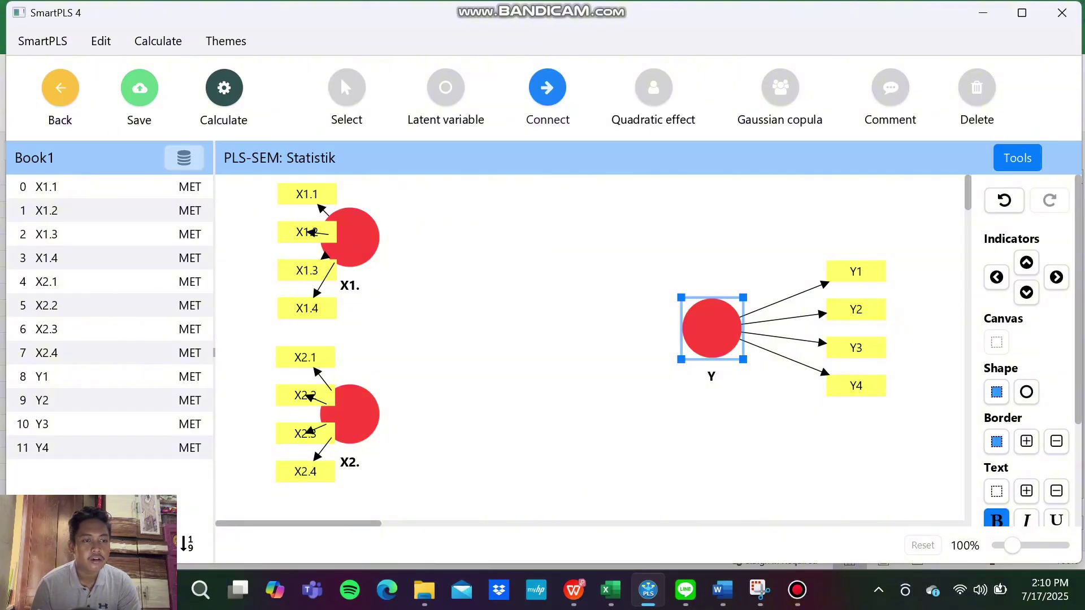
{"action": "left_click_drag", "start_coordinate": [349, 237], "coordinate": [712, 328]}
{"action": "left_click_drag", "start_coordinate": [349, 414], "coordinate": [711, 328]}
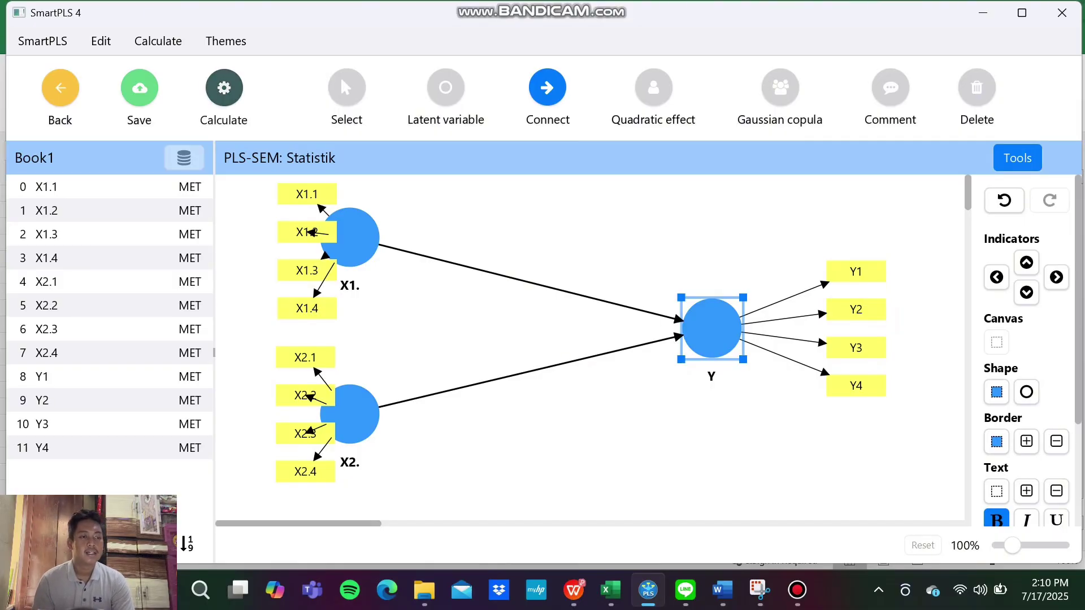
- Run the PLS-SEM algorithm with the Path weighting scheme, Standardized results and Default initial weight, opening the report
{"action": "left_click", "coordinate": [224, 87]}
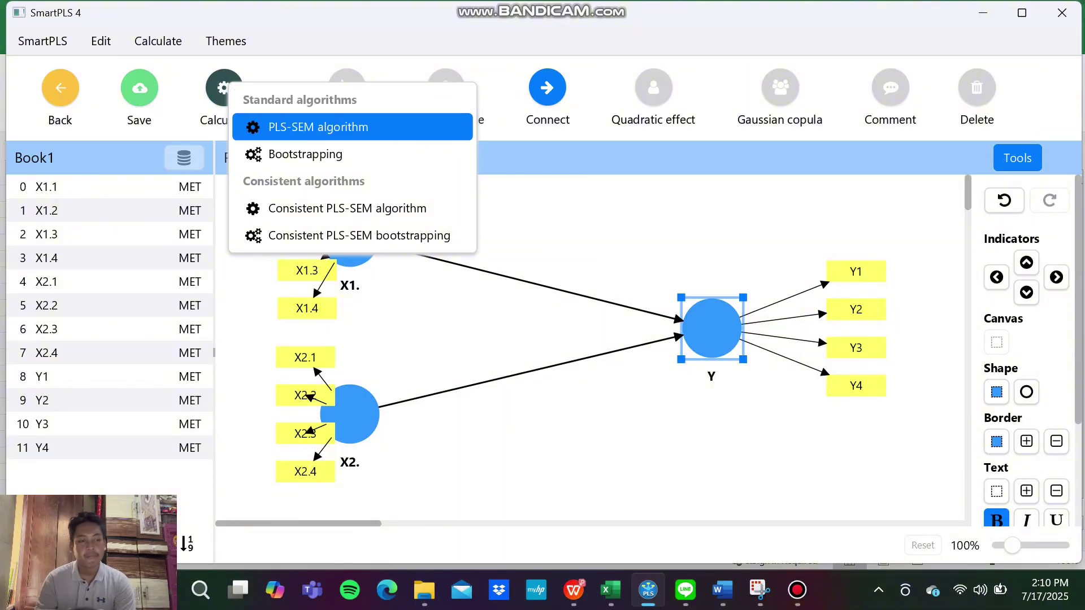
{"action": "key", "text": "Return"}
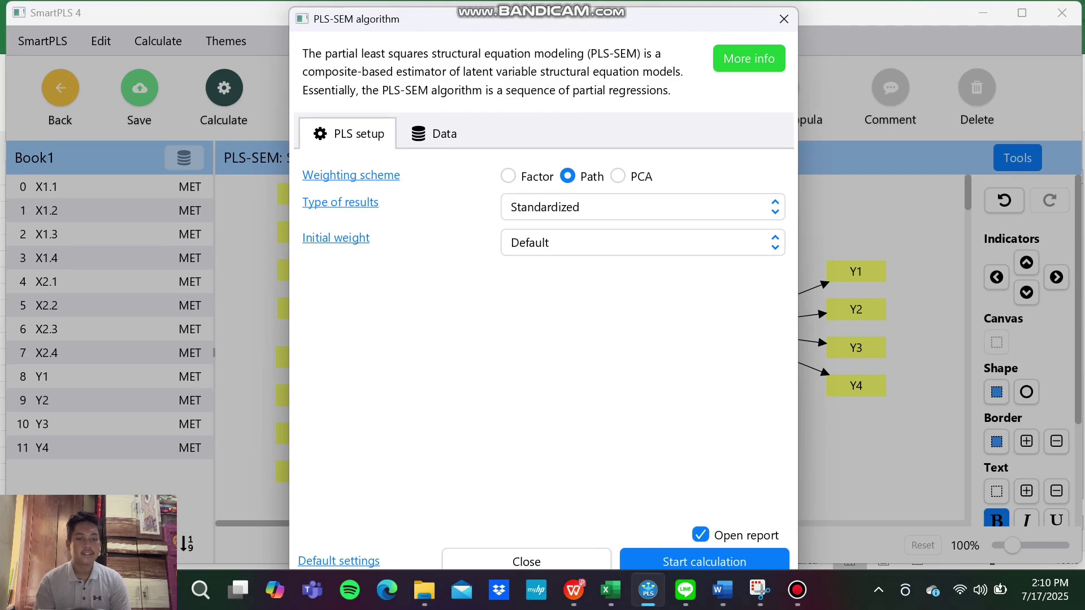
{"action": "left_click", "coordinate": [704, 561]}
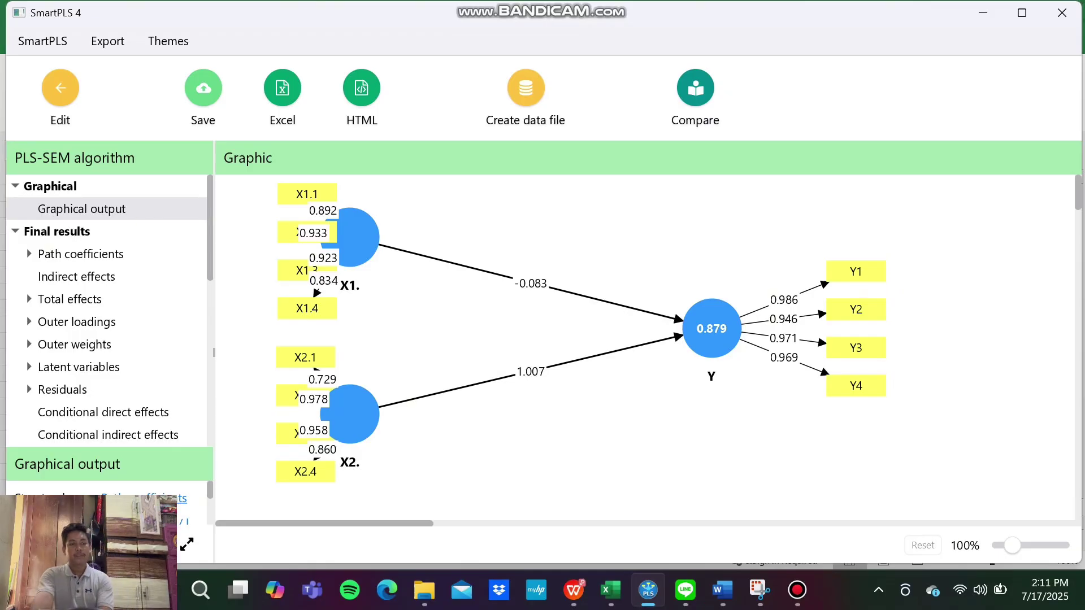
- Compare the report's graphical output with the model screenshot in the Word document, returning to SmartPLS
{"action": "left_click", "coordinate": [722, 590]}
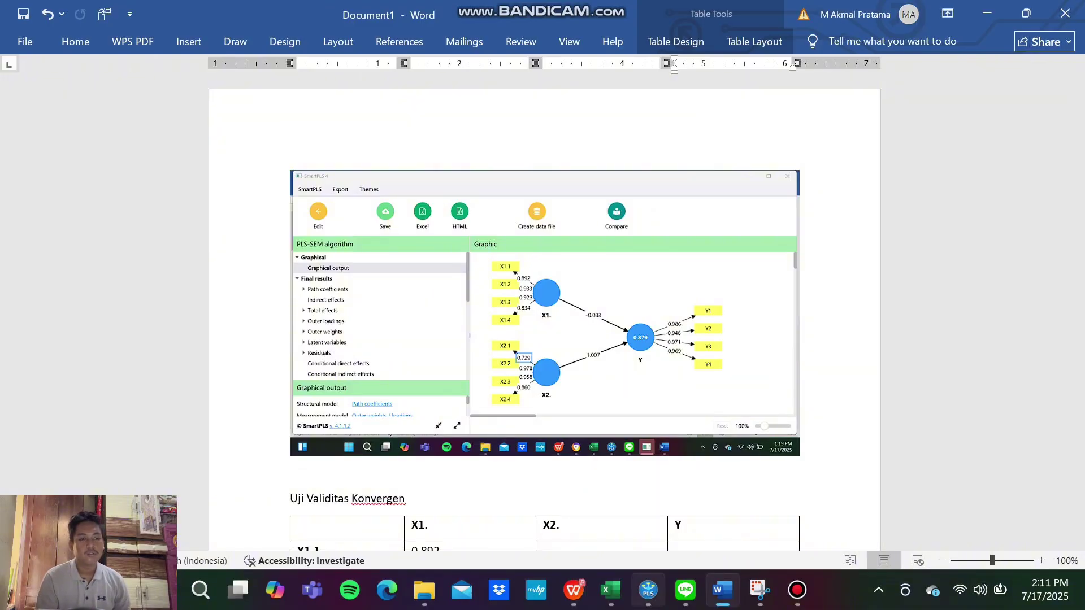
{"action": "left_click", "coordinate": [648, 590]}
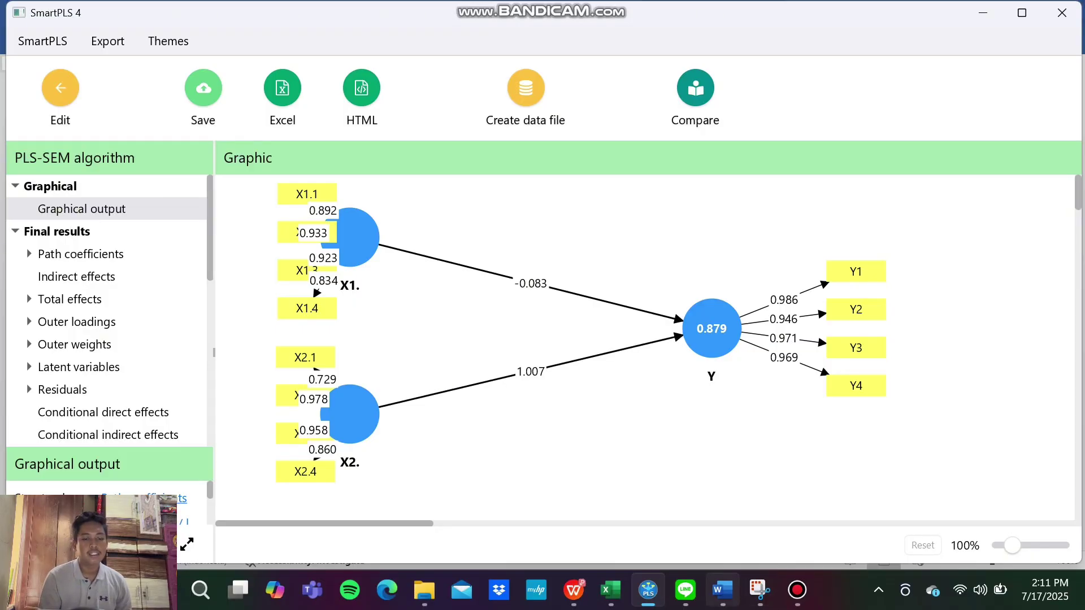
{"action": "left_click", "coordinate": [723, 590]}
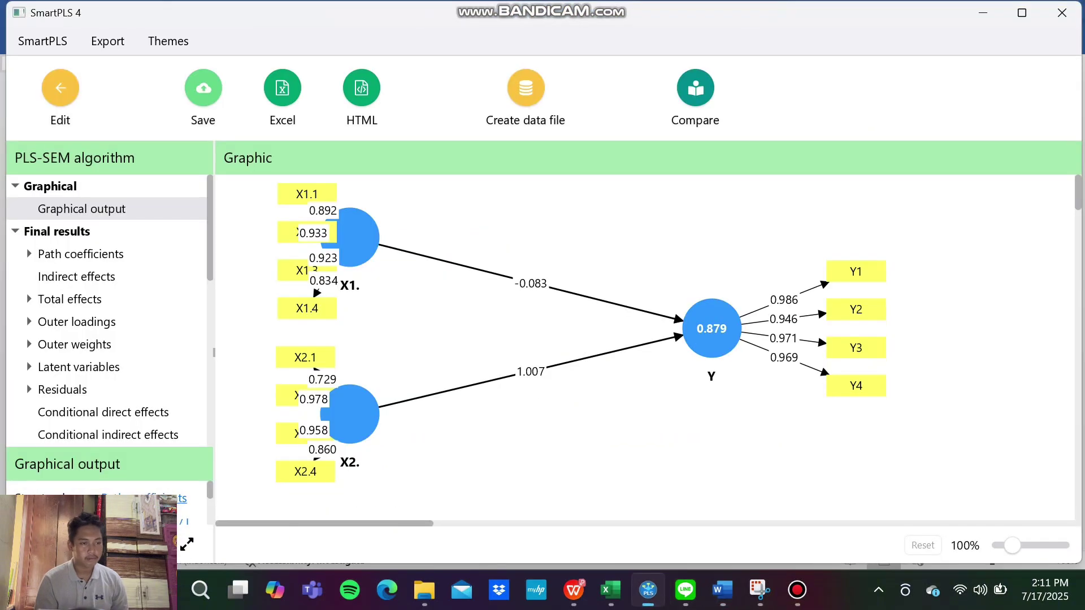
{"action": "left_click", "coordinate": [648, 590]}
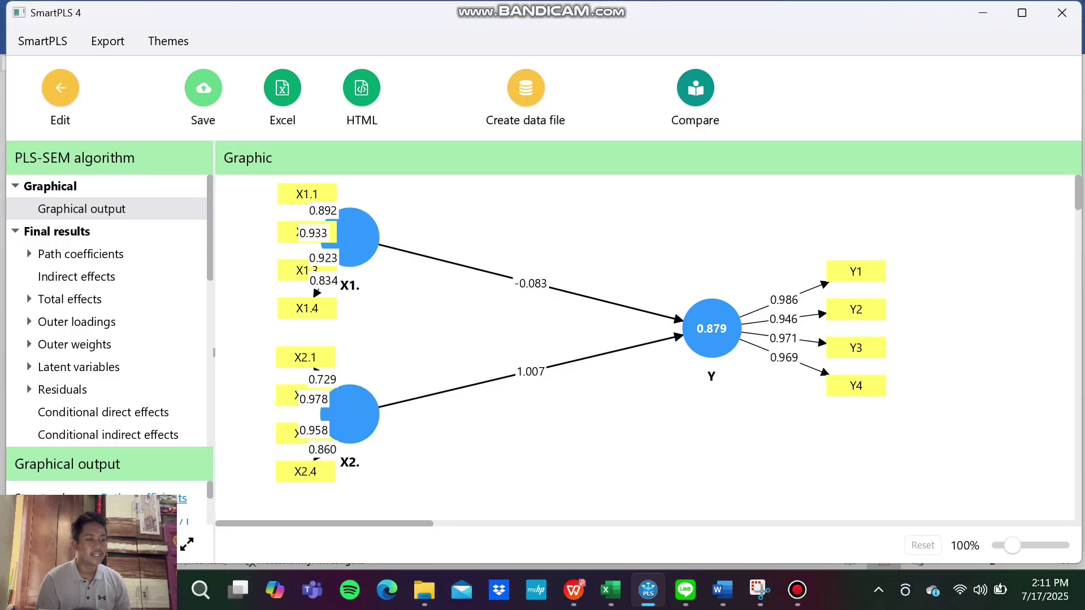
- Open the outer loadings matrix in the final results and copy all its values from X1.1 to Y4
{"action": "left_click", "coordinate": [77, 322]}
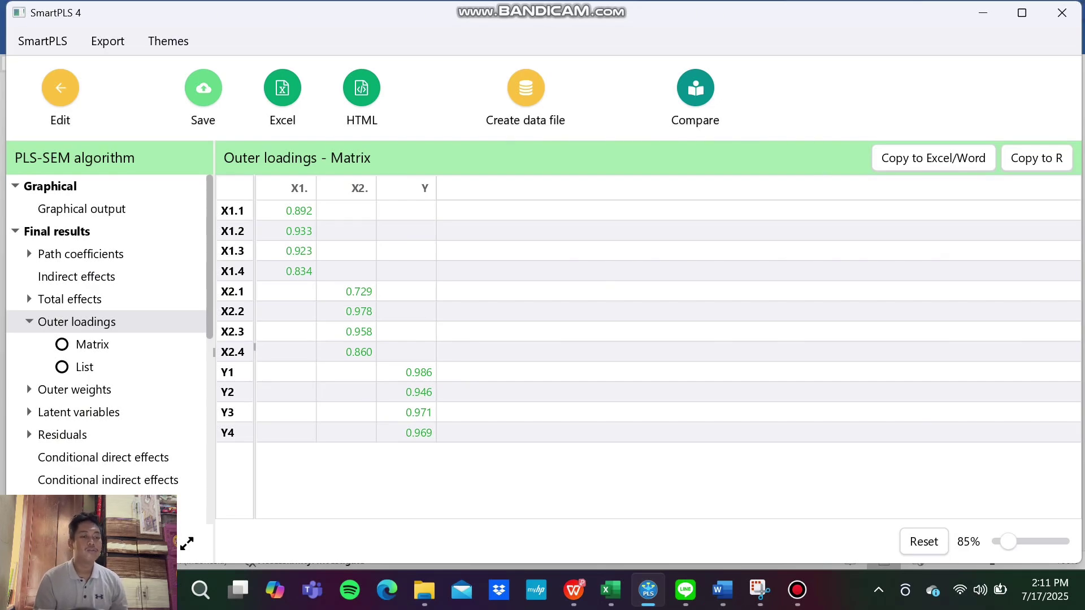
{"action": "left_click_drag", "start_coordinate": [287, 211], "coordinate": [418, 433]}
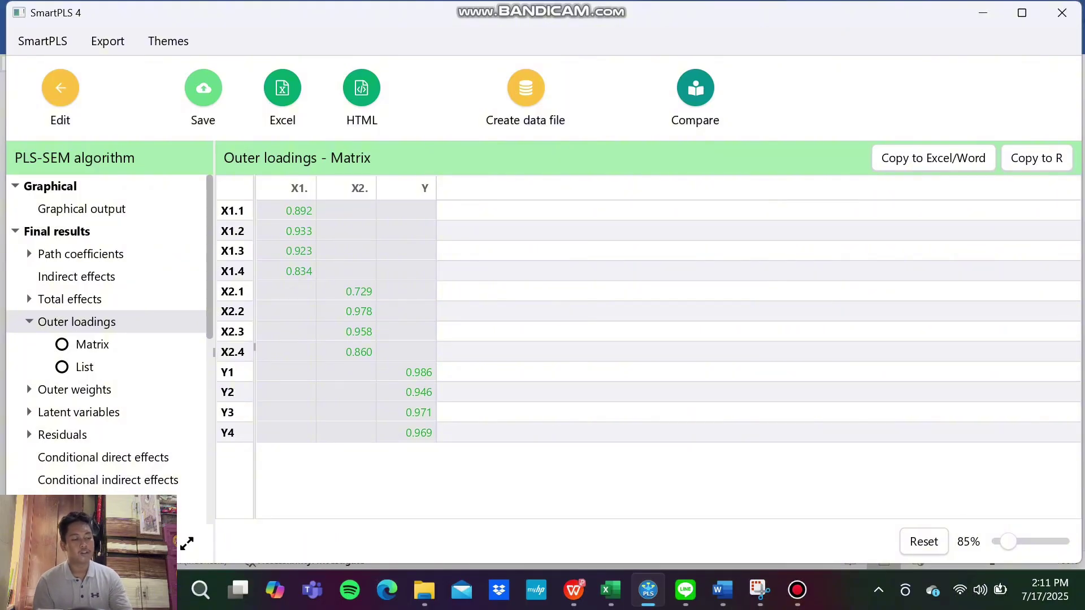
{"action": "right_click", "coordinate": [314, 284]}
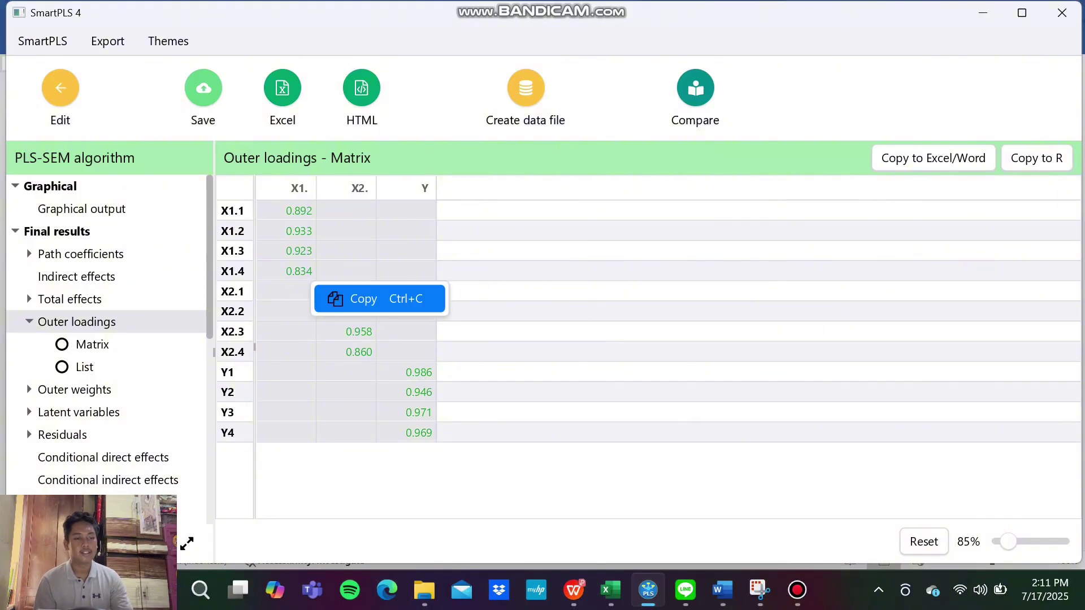
{"action": "left_click", "coordinate": [364, 299]}
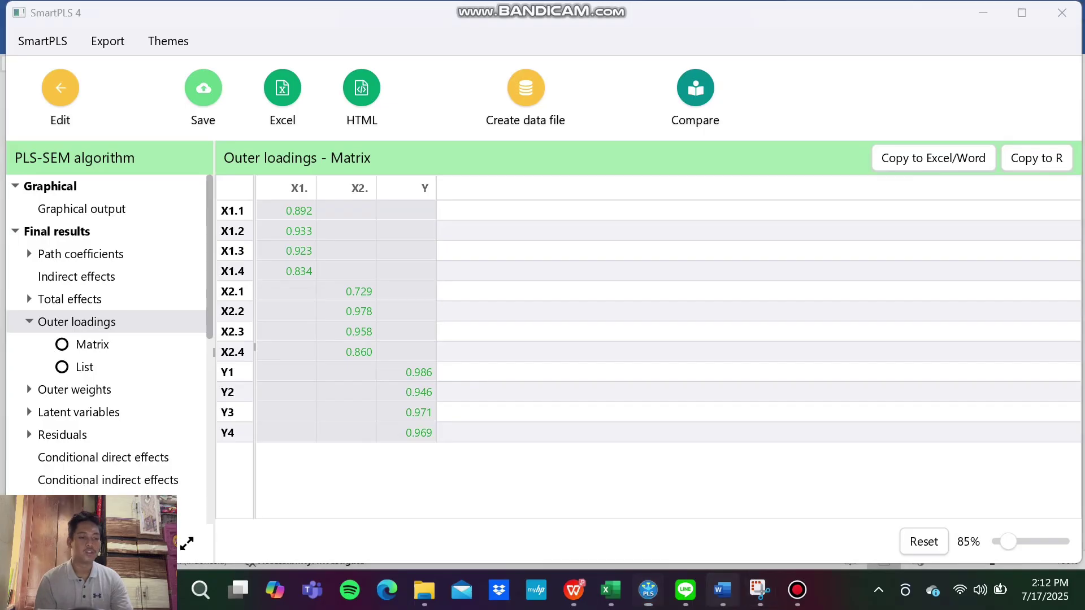
- Switch to Word and review the outer loadings table under the heading Uji Validitas Konvergen
{"action": "left_click", "coordinate": [723, 589]}
{"action": "scroll", "coordinate": [389, 176], "scroll_direction": "down", "scroll_amount": 10}
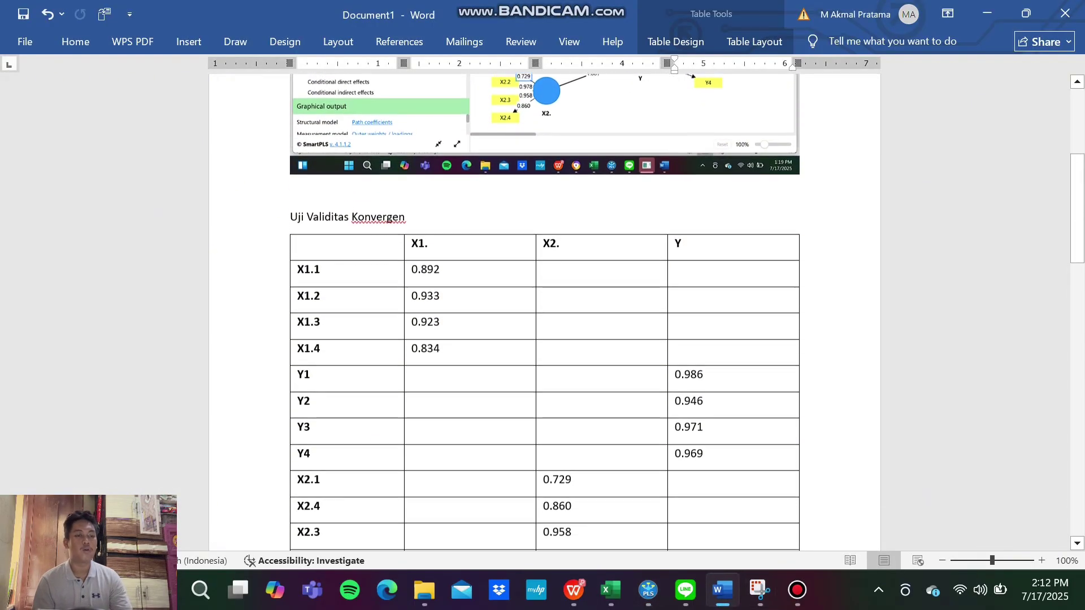
{"action": "scroll", "coordinate": [388, 177], "scroll_direction": "down", "scroll_amount": 3}
{"action": "scroll", "coordinate": [388, 177], "scroll_direction": "up", "scroll_amount": 2}
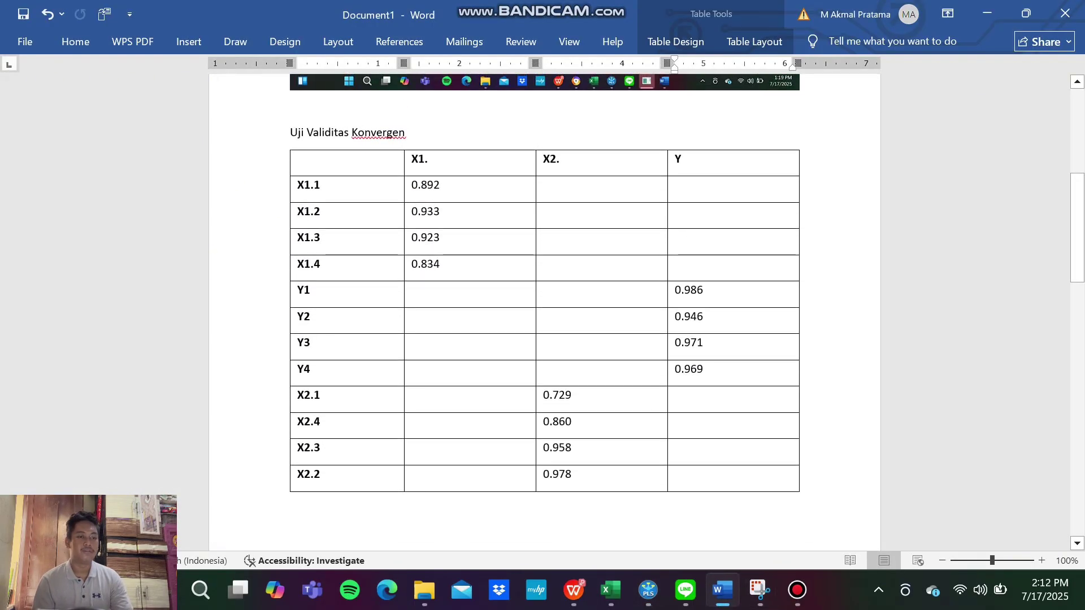
{"action": "left_click", "coordinate": [323, 211]}
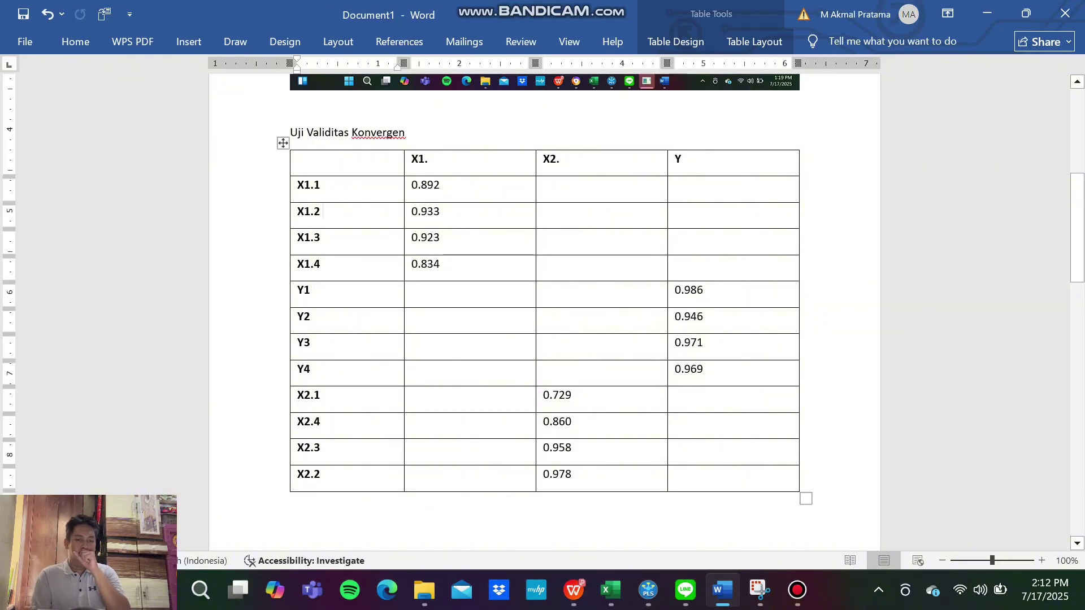
- Switch to the report PDF in WPS and examine section 2.3 Uji Validitas Konvergen, its outer loadings table and interpretation
{"action": "left_click", "coordinate": [648, 590]}
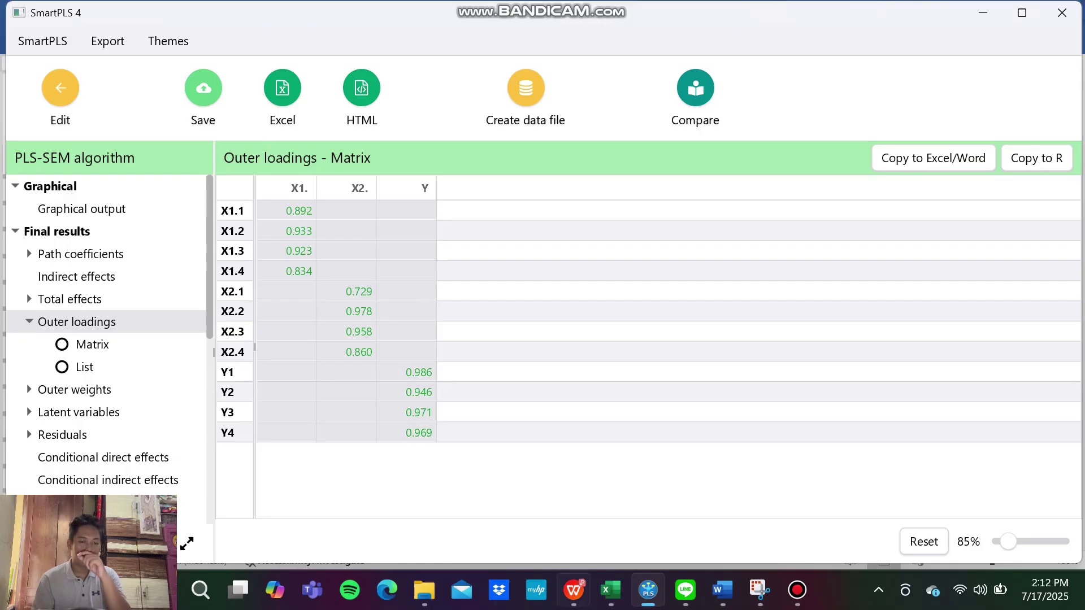
{"action": "left_click", "coordinate": [573, 590]}
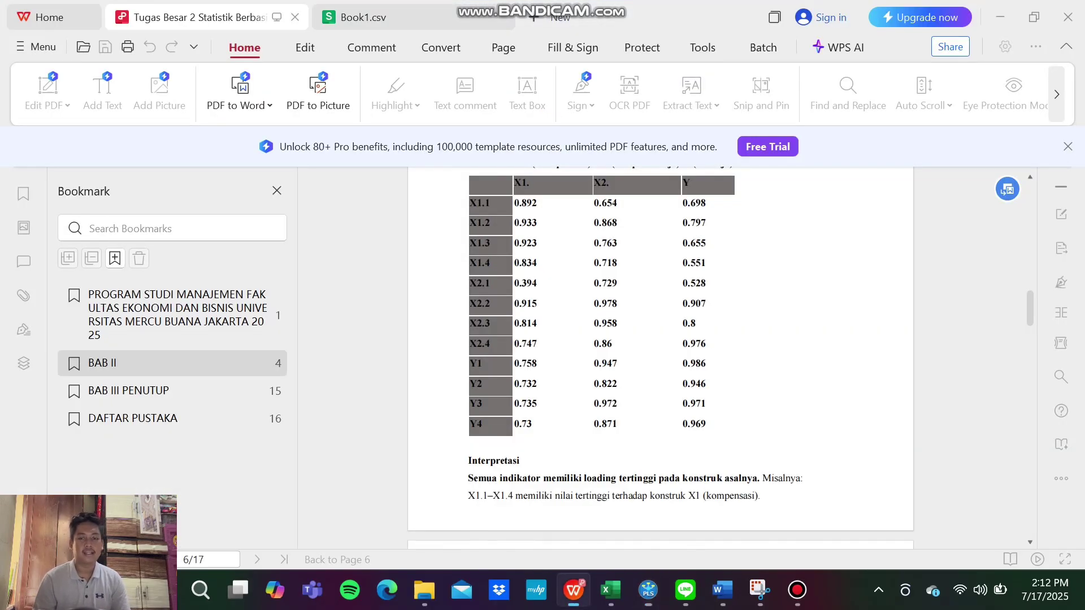
{"action": "scroll", "coordinate": [661, 356], "scroll_direction": "up", "scroll_amount": 10}
{"action": "scroll", "coordinate": [661, 356], "scroll_direction": "down", "scroll_amount": 2}
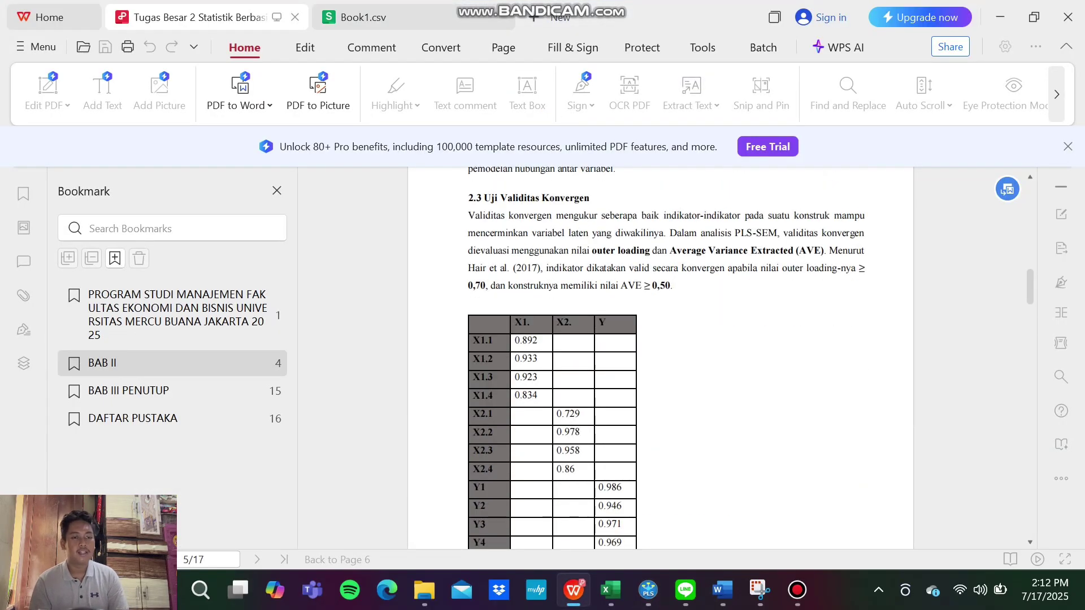
{"action": "scroll", "coordinate": [662, 356], "scroll_direction": "down", "scroll_amount": 1}
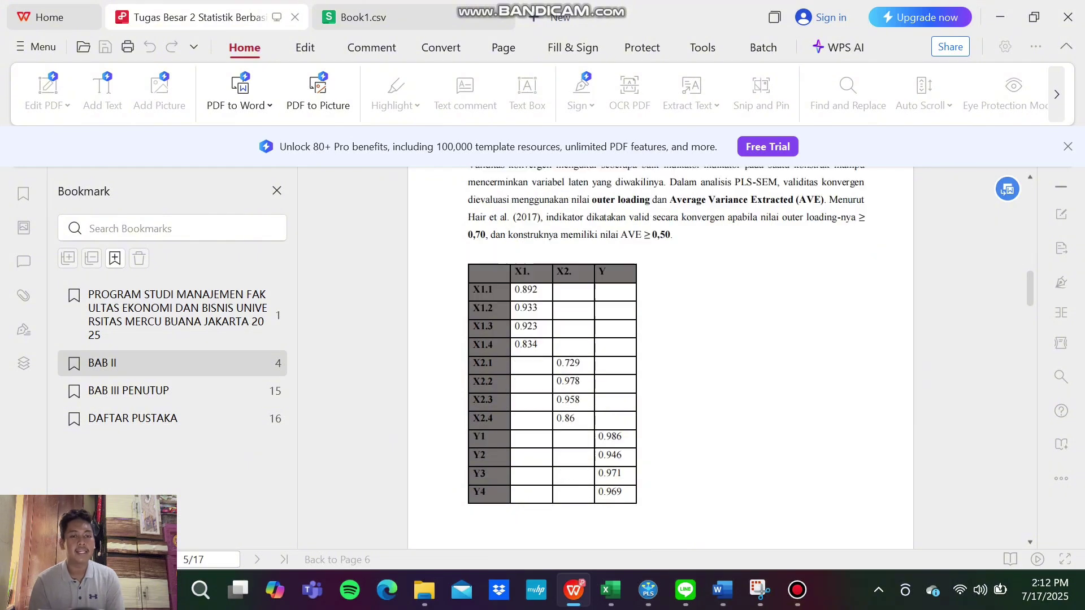
{"action": "scroll", "coordinate": [661, 356], "scroll_direction": "up", "scroll_amount": 1}
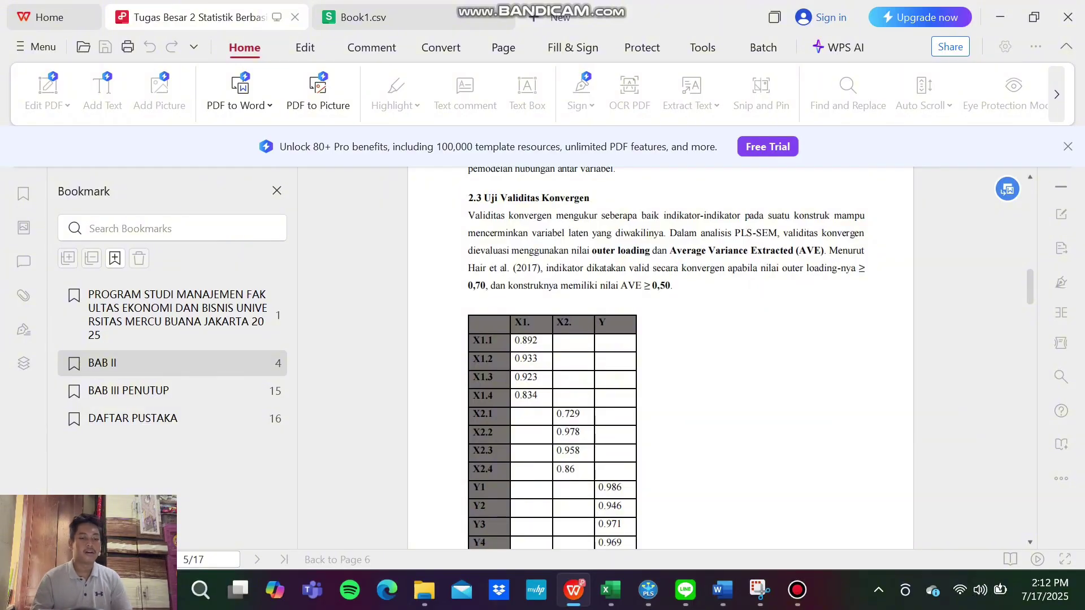
{"action": "scroll", "coordinate": [660, 356], "scroll_direction": "down", "scroll_amount": 3}
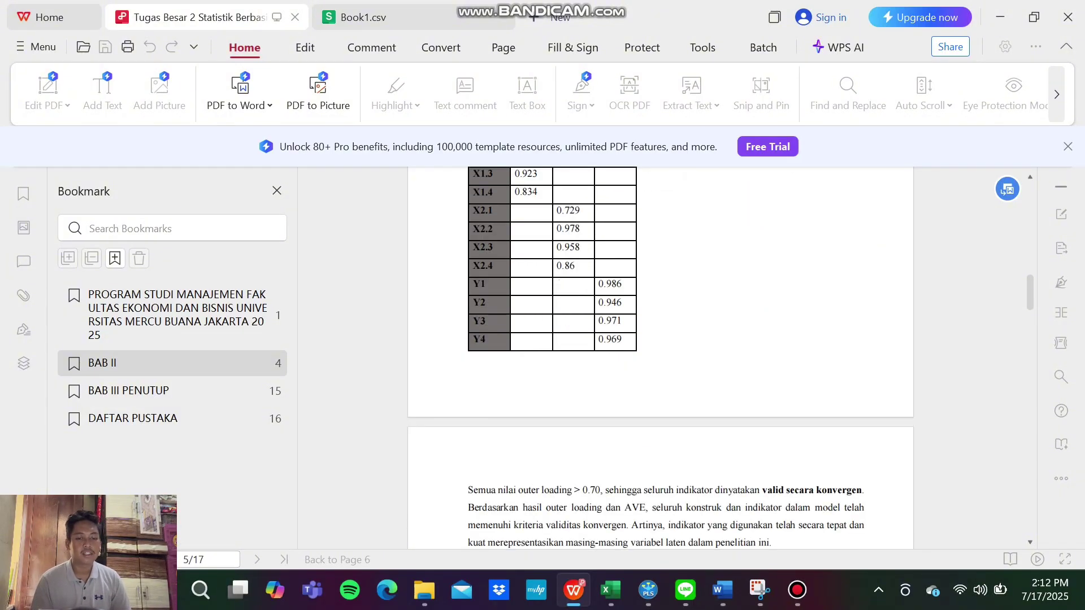
{"action": "scroll", "coordinate": [660, 356], "scroll_direction": "down", "scroll_amount": 2}
{"action": "scroll", "coordinate": [660, 356], "scroll_direction": "up", "scroll_amount": 5}
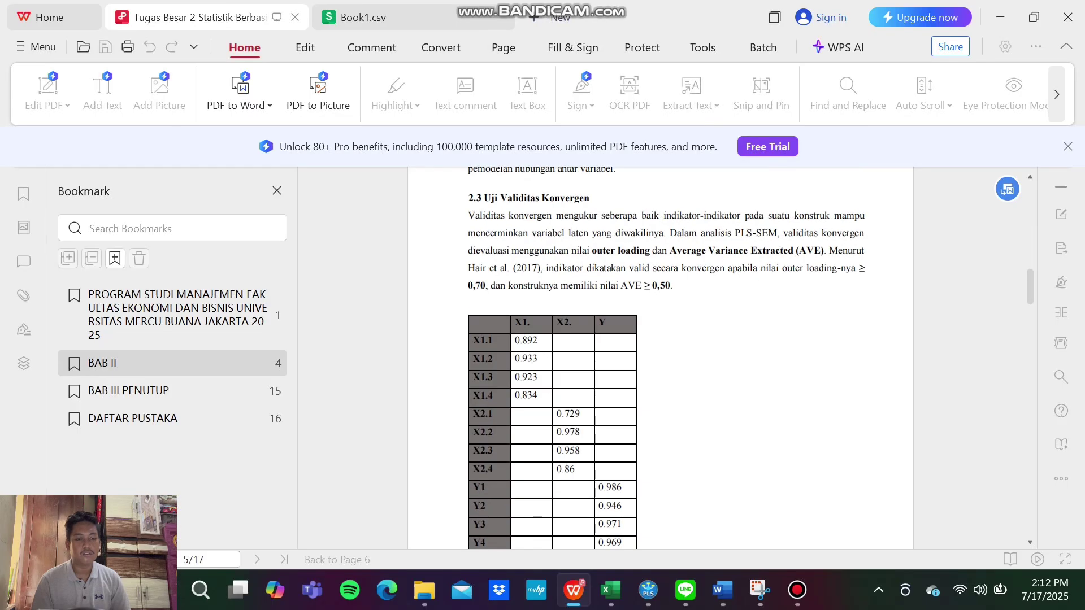
{"action": "scroll", "coordinate": [659, 356], "scroll_direction": "down", "scroll_amount": 2}
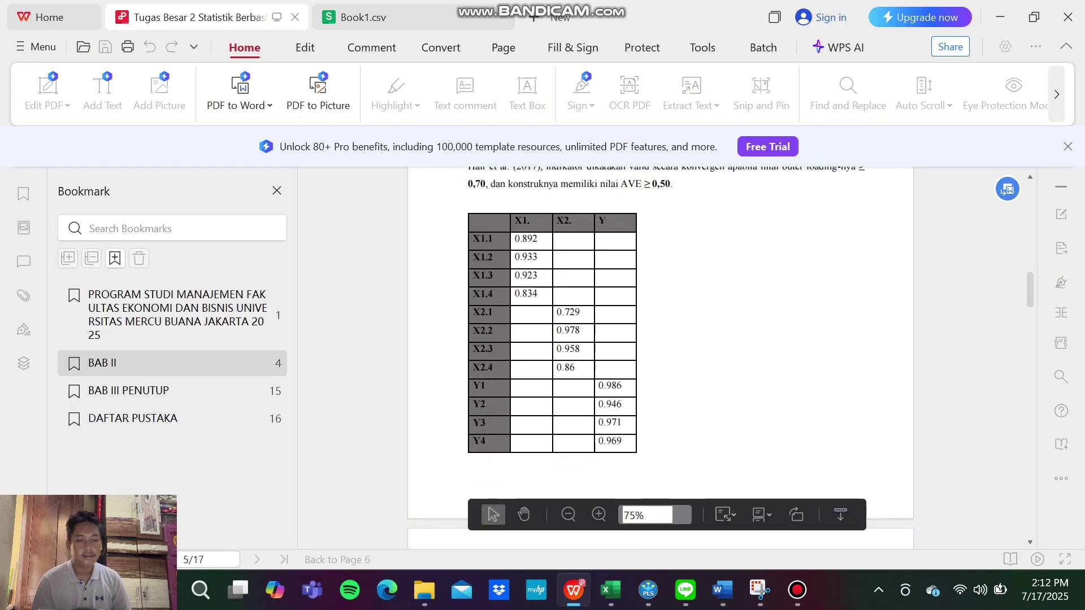
- Return to SmartPLS, open the cross loadings under discriminant validity and select all values from X1.1 to Y4
{"action": "left_click", "coordinate": [648, 590]}
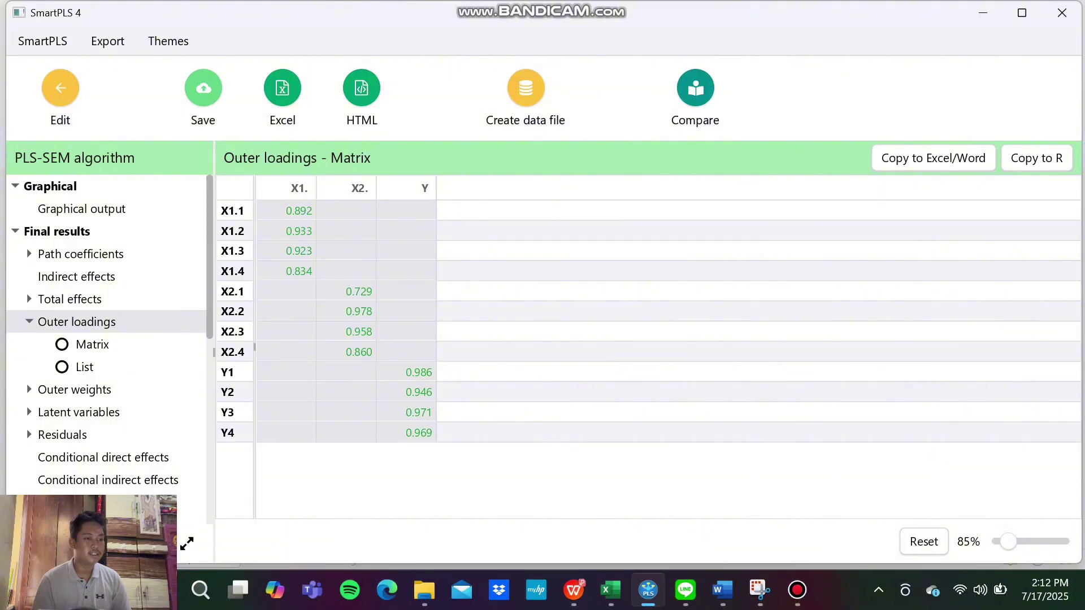
{"action": "scroll", "coordinate": [107, 350], "scroll_direction": "down", "scroll_amount": 4}
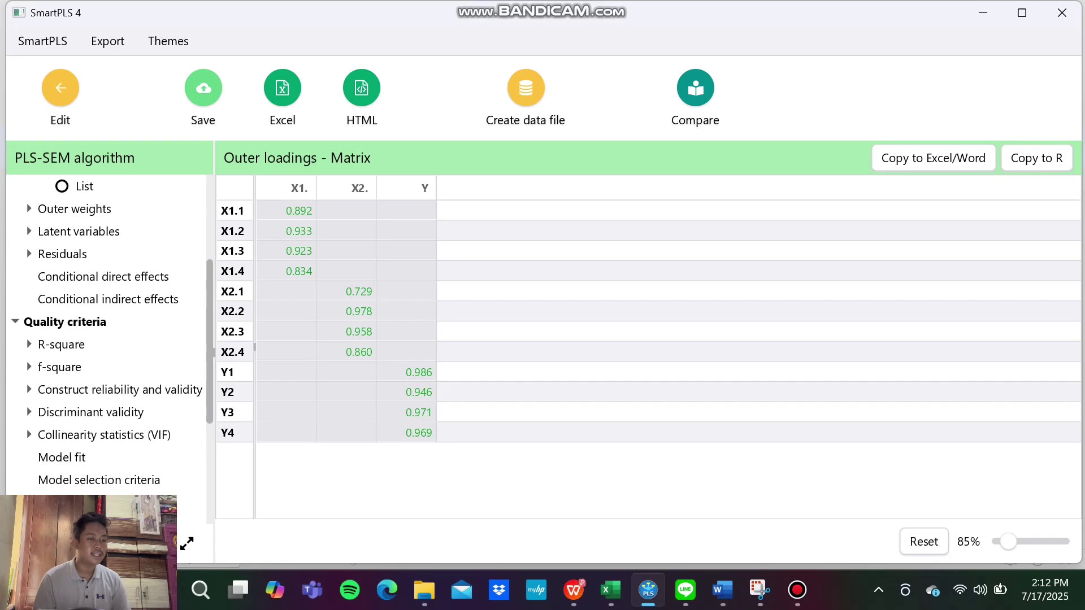
{"action": "left_click", "coordinate": [29, 413]}
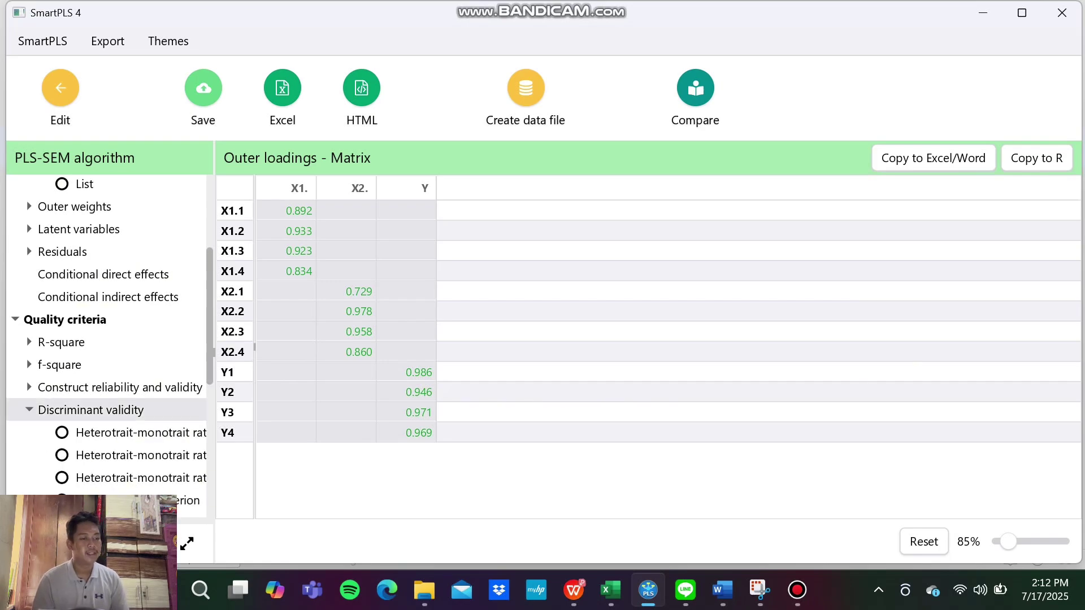
{"action": "scroll", "coordinate": [108, 351], "scroll_direction": "down", "scroll_amount": 2}
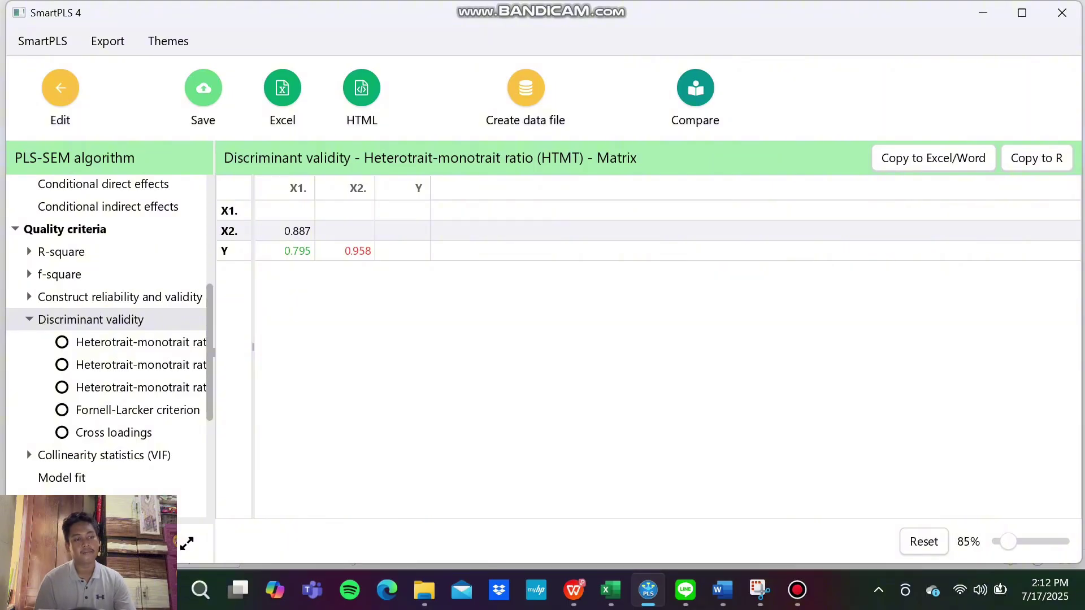
{"action": "left_click", "coordinate": [113, 432]}
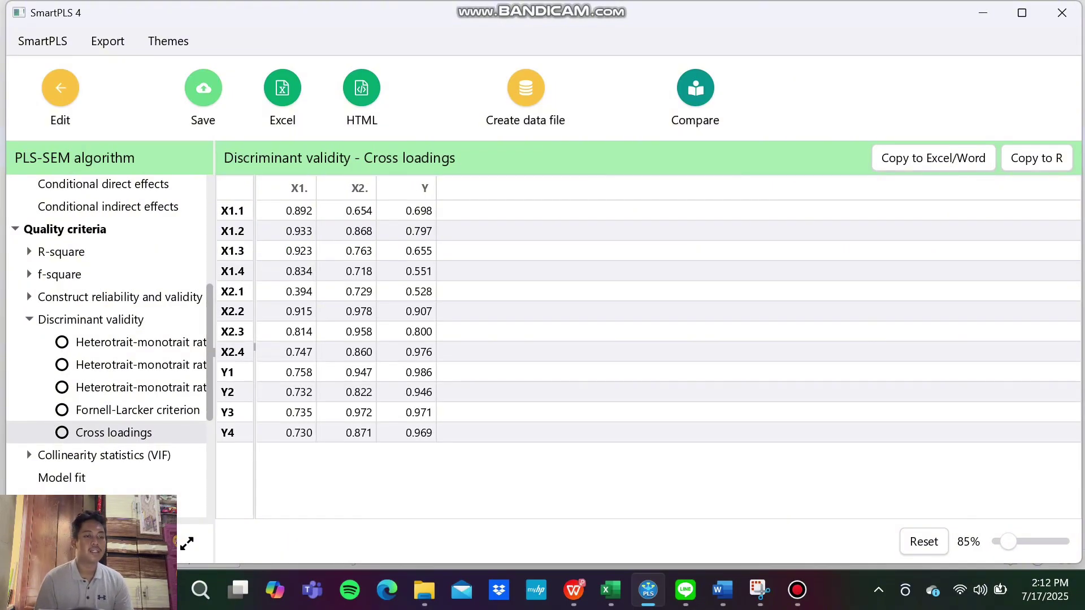
{"action": "mouse_move", "coordinate": [286, 211]}
{"action": "left_mouse_down"}
{"action": "mouse_move", "coordinate": [300, 250]}
{"action": "mouse_move", "coordinate": [418, 372]}
{"action": "mouse_move", "coordinate": [418, 432]}
{"action": "left_mouse_up"}
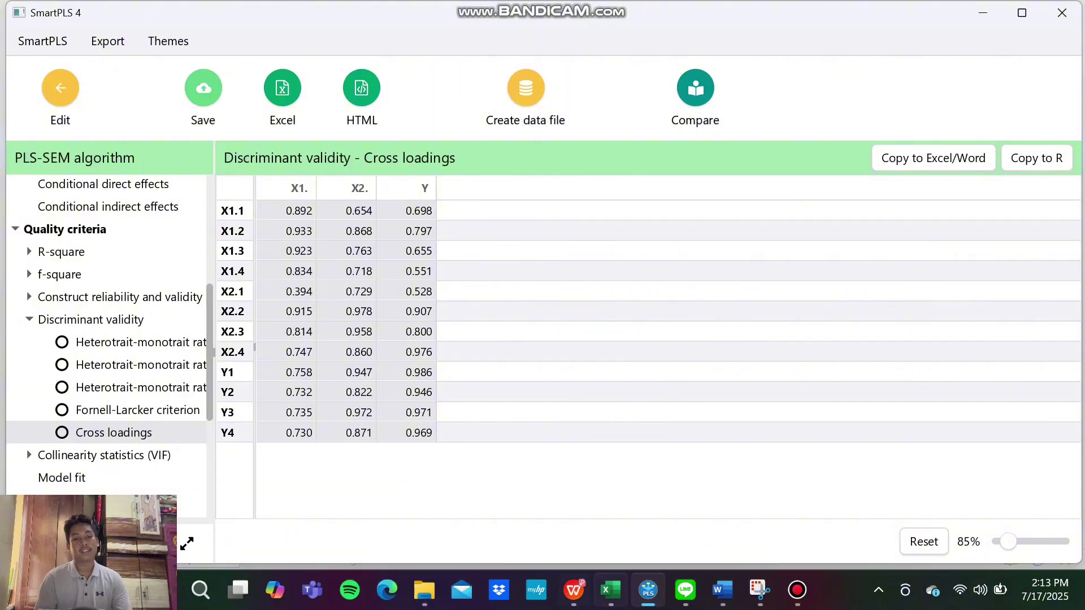
- Switch to Word and review the cross loadings table under the heading Uji Validitas Diskriminan
{"action": "left_click", "coordinate": [723, 590]}
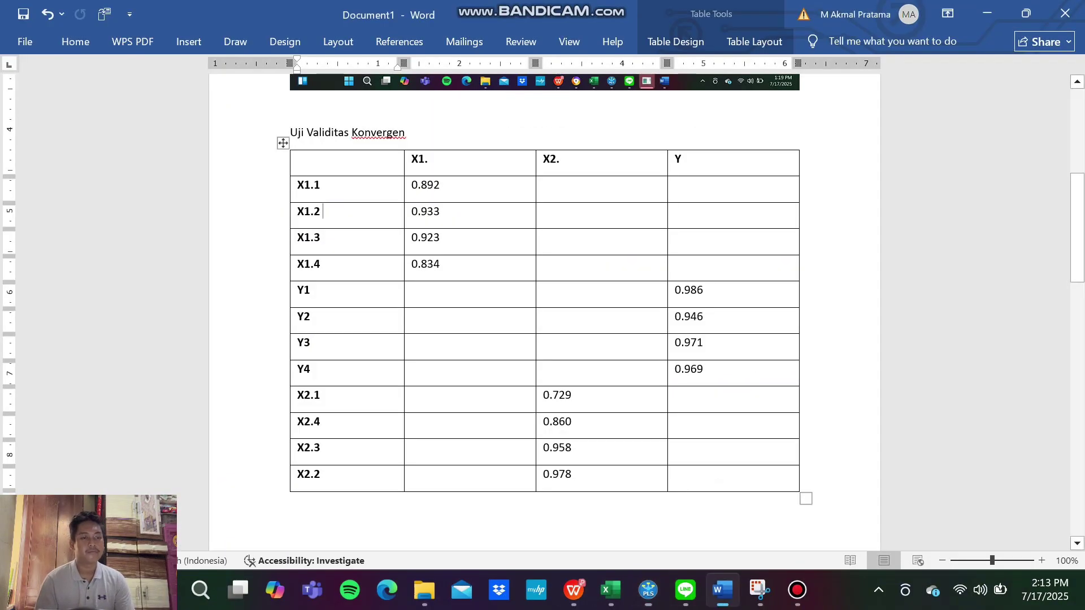
{"action": "scroll", "coordinate": [544, 311], "scroll_direction": "down", "scroll_amount": 12}
{"action": "scroll", "coordinate": [544, 311], "scroll_direction": "up", "scroll_amount": 2}
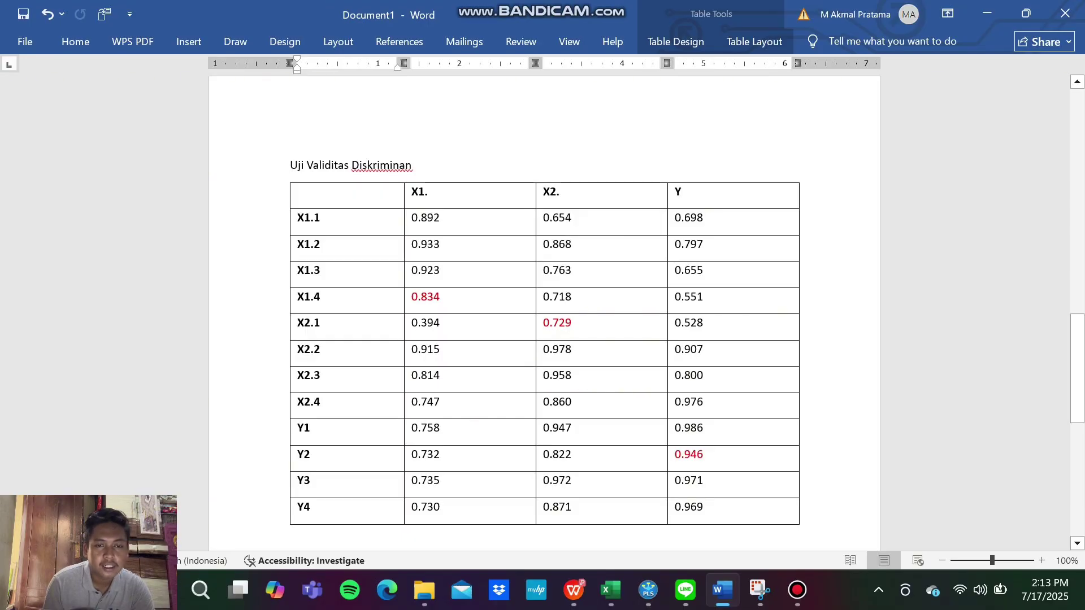
{"action": "scroll", "coordinate": [544, 310], "scroll_direction": "down", "scroll_amount": 2}
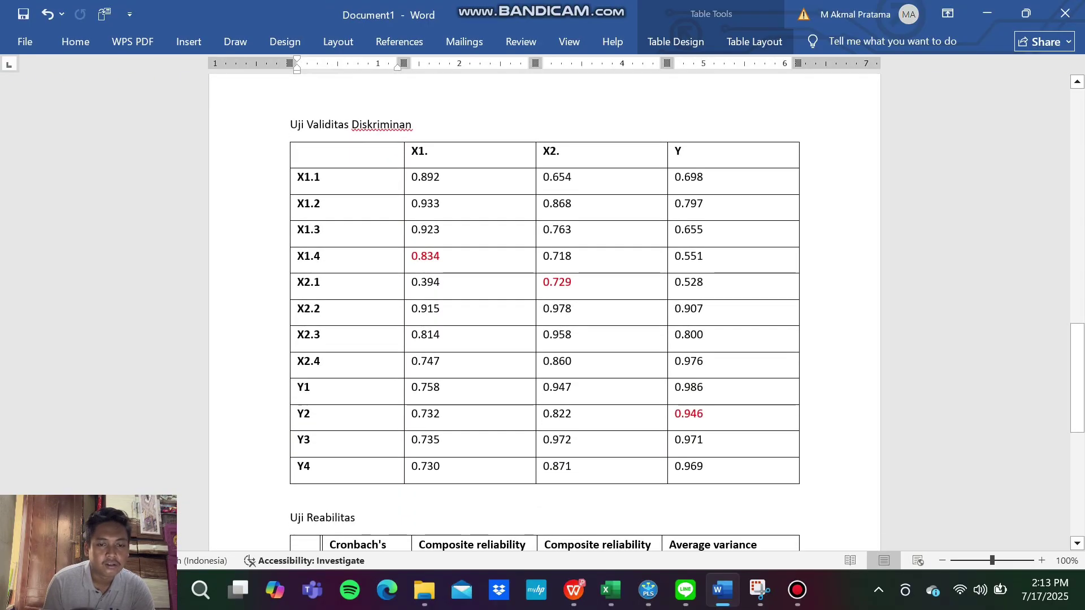
{"action": "scroll", "coordinate": [545, 311], "scroll_direction": "up", "scroll_amount": 2}
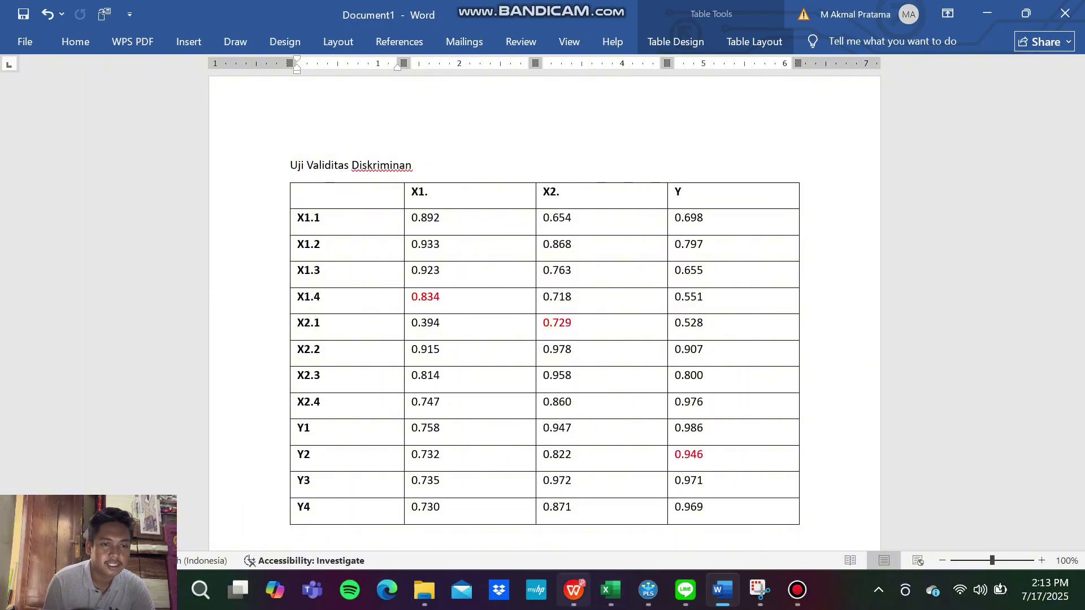
- Switch to the report PDF in WPS and examine section 2.4 Uji Validitas Diskriminan, its cross loading table and interpretation, through to section 2.5
{"action": "left_click", "coordinate": [574, 589]}
{"action": "key", "text": "Page_Down"}
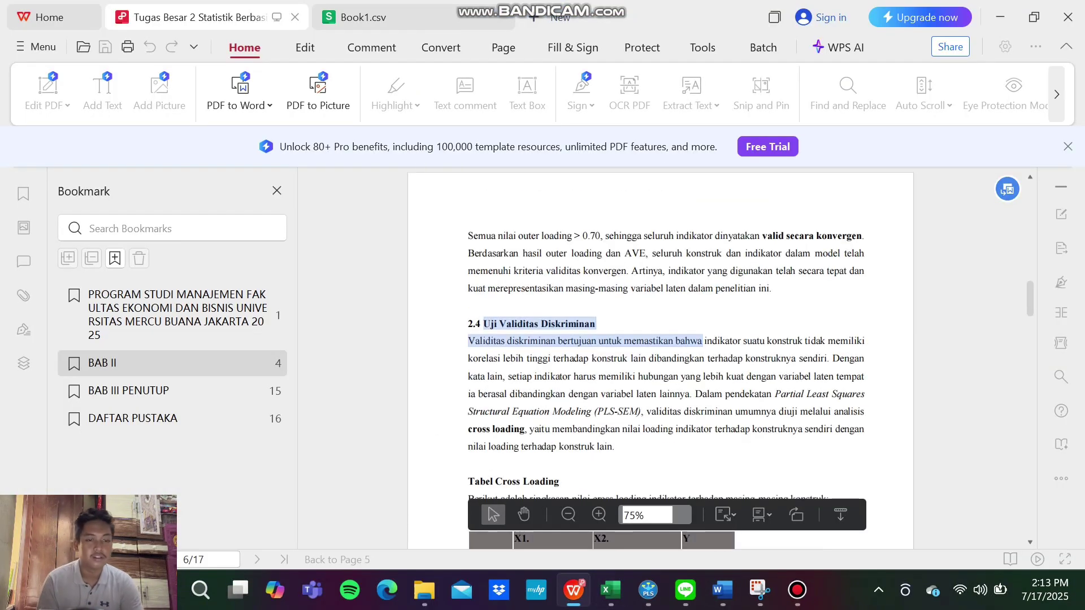
{"action": "scroll", "coordinate": [661, 359], "scroll_direction": "down", "scroll_amount": 1}
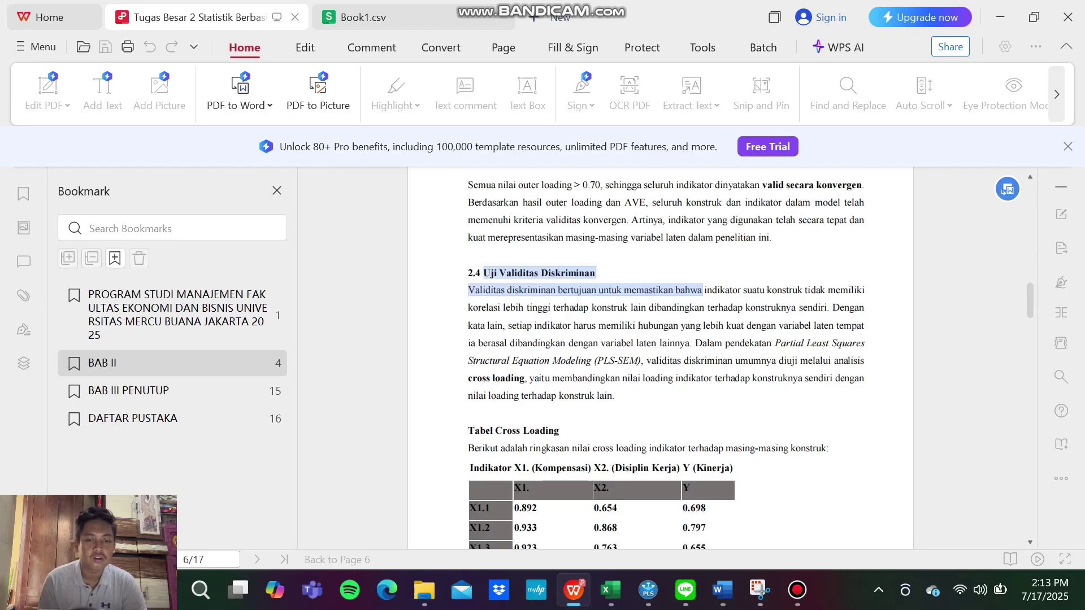
{"action": "scroll", "coordinate": [661, 358], "scroll_direction": "down", "scroll_amount": 1}
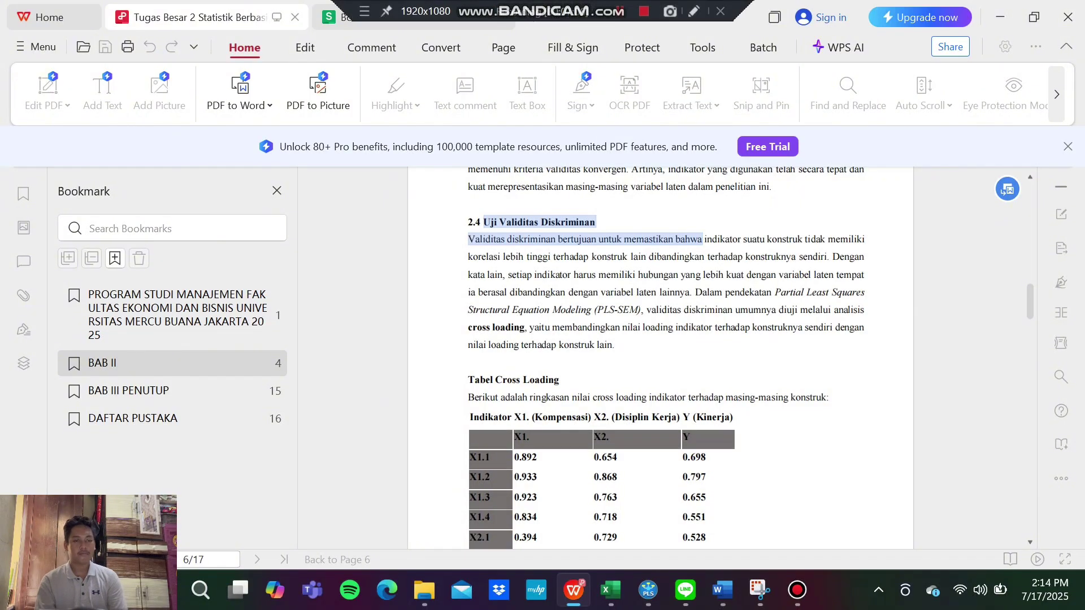
{"action": "scroll", "coordinate": [661, 358], "scroll_direction": "down", "scroll_amount": 10}
{"action": "scroll", "coordinate": [661, 358], "scroll_direction": "down", "scroll_amount": 3}
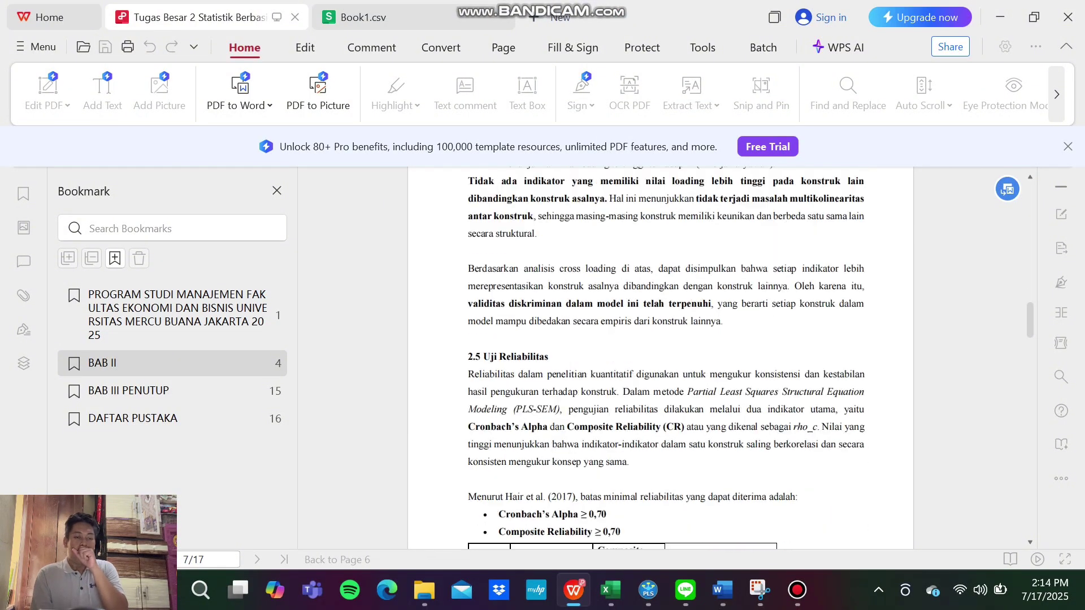
{"action": "scroll", "coordinate": [661, 357], "scroll_direction": "up", "scroll_amount": 3}
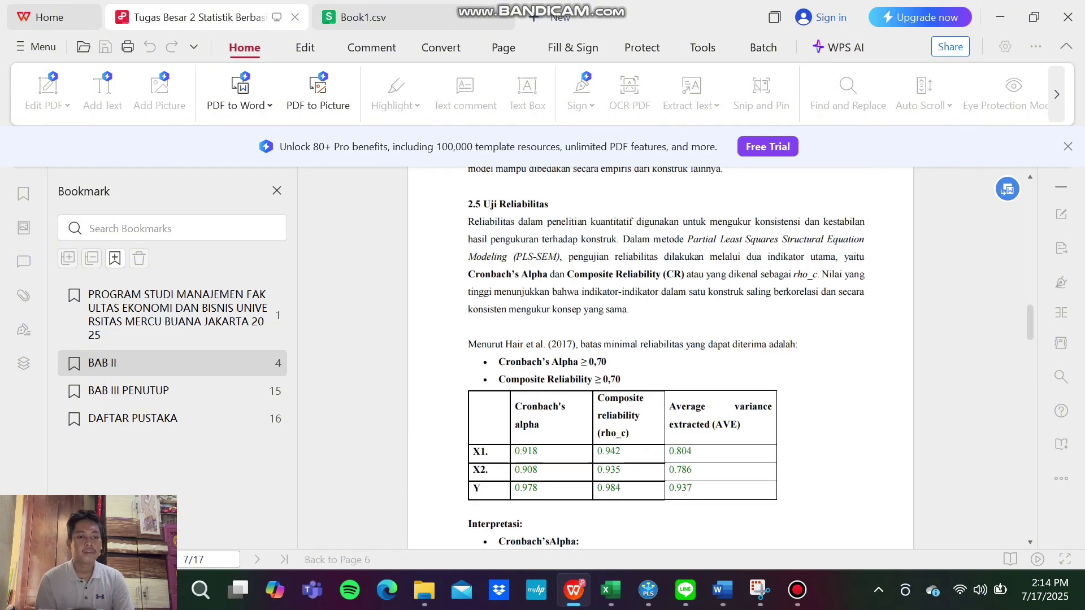
{"action": "scroll", "coordinate": [660, 356], "scroll_direction": "up", "scroll_amount": 5}
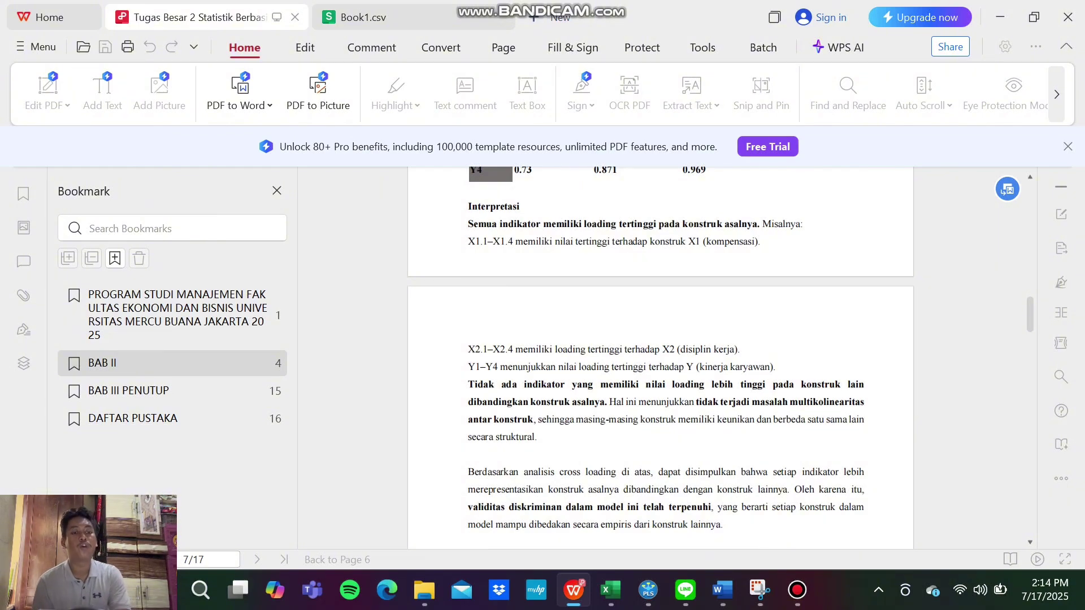
{"action": "scroll", "coordinate": [660, 356], "scroll_direction": "down", "scroll_amount": 5}
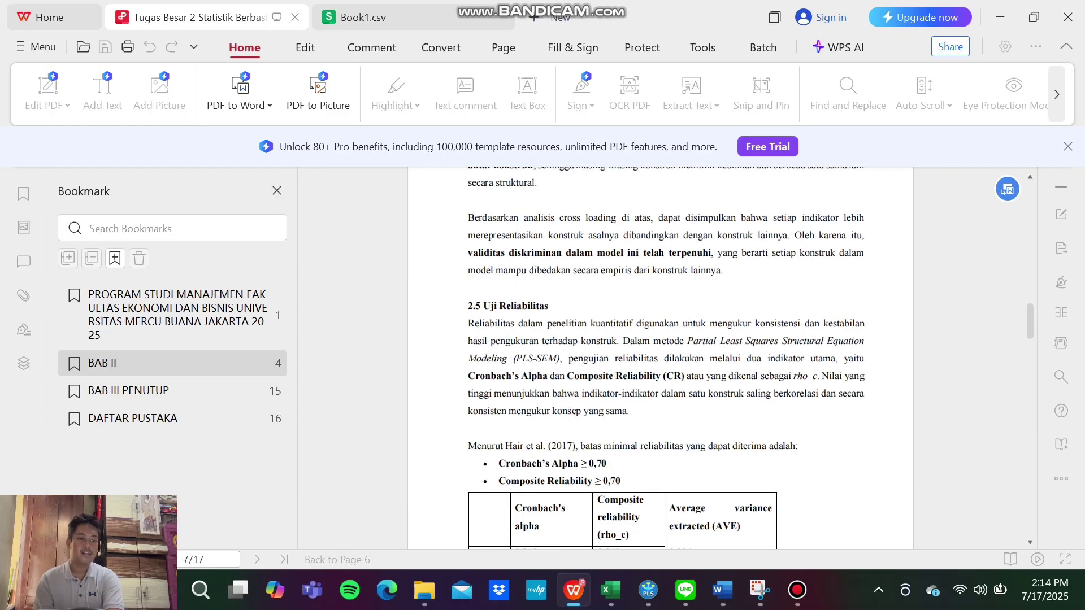
{"action": "scroll", "coordinate": [660, 356], "scroll_direction": "down", "scroll_amount": 4}
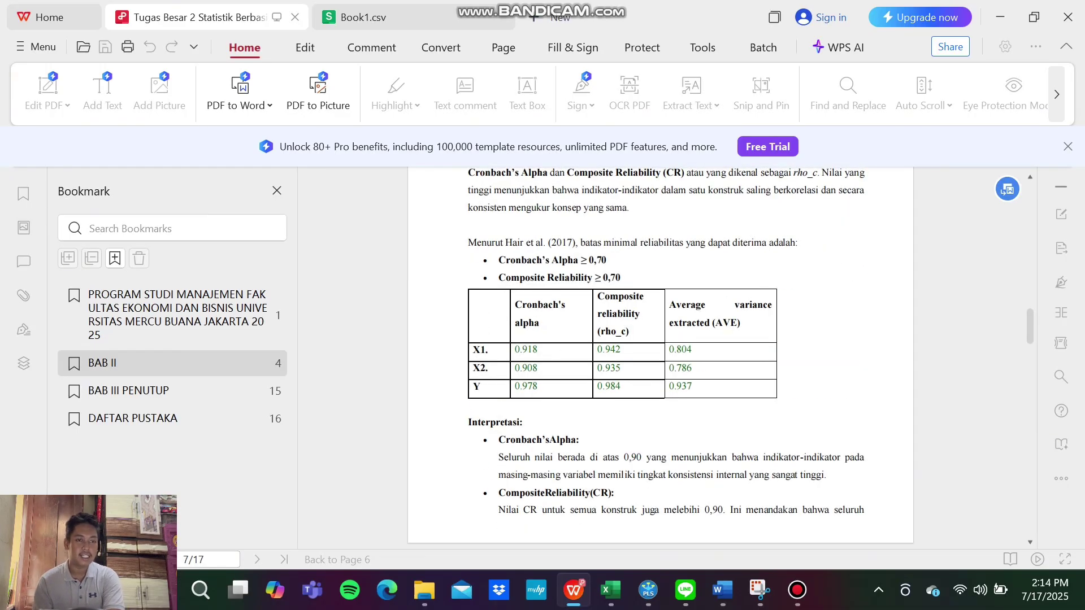
{"action": "scroll", "coordinate": [660, 356], "scroll_direction": "up", "scroll_amount": 3}
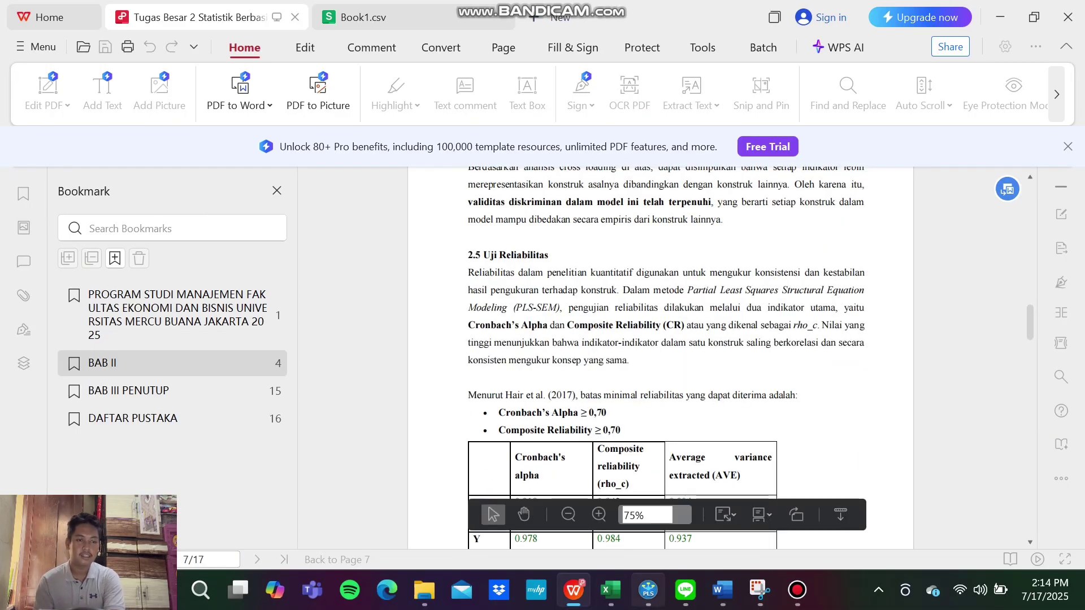
- Return to SmartPLS, open the construct reliability and validity overview and highlight the values for X1, X2 and Y, clearing the selection when done
{"action": "left_click", "coordinate": [648, 589]}
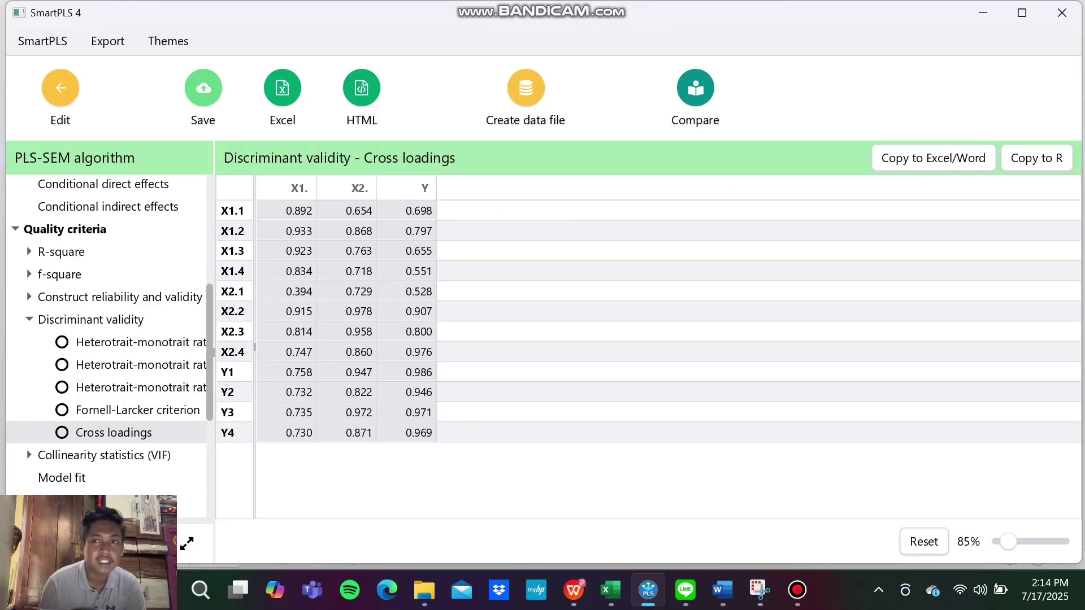
{"action": "left_click", "coordinate": [29, 296]}
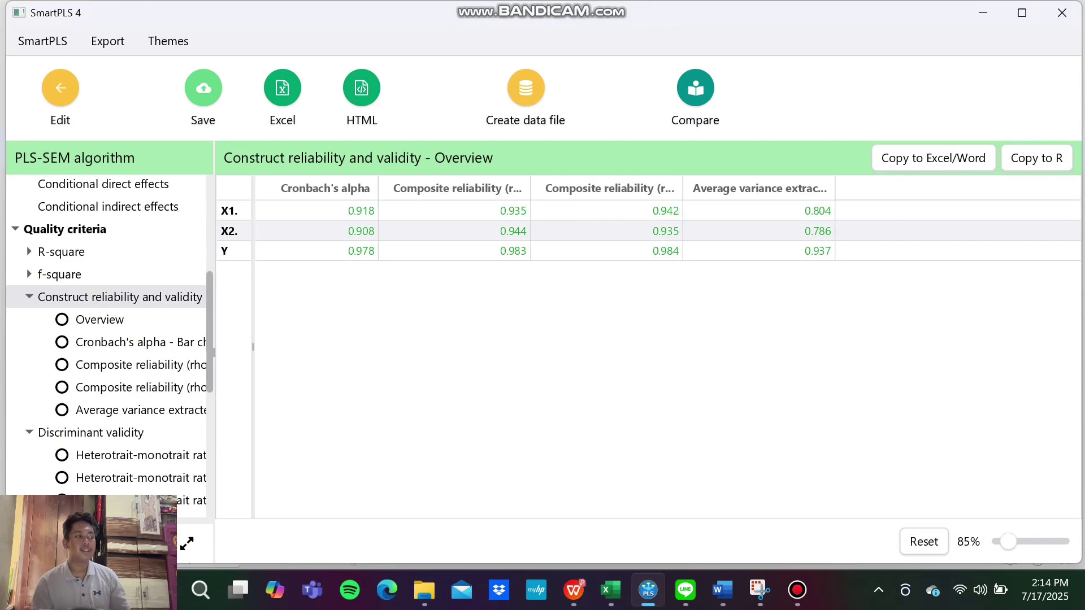
{"action": "left_click_drag", "start_coordinate": [316, 210], "coordinate": [791, 251]}
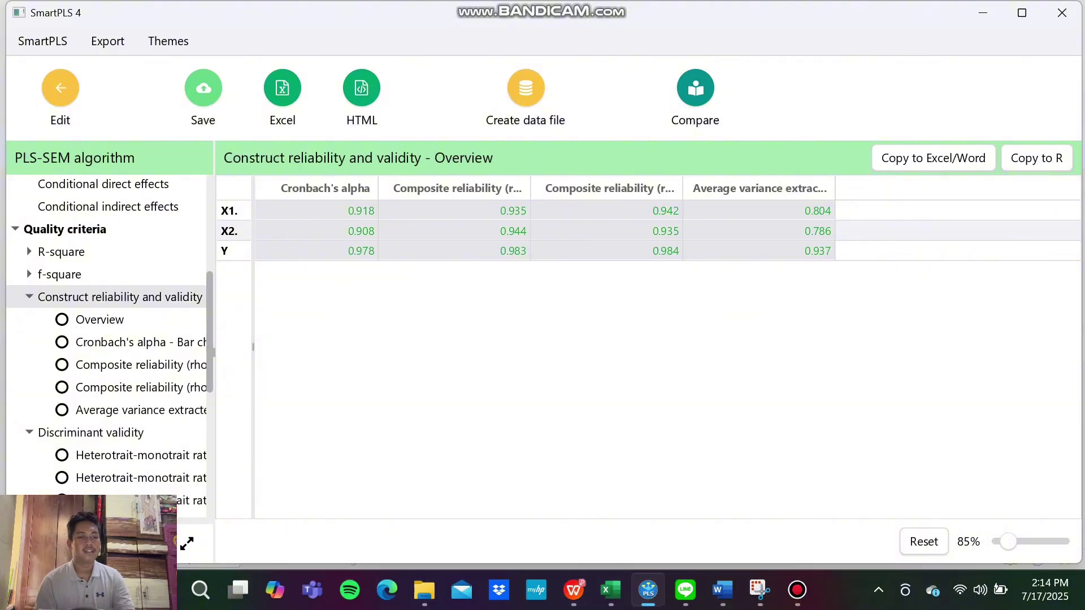
{"action": "left_click", "coordinate": [678, 339]}
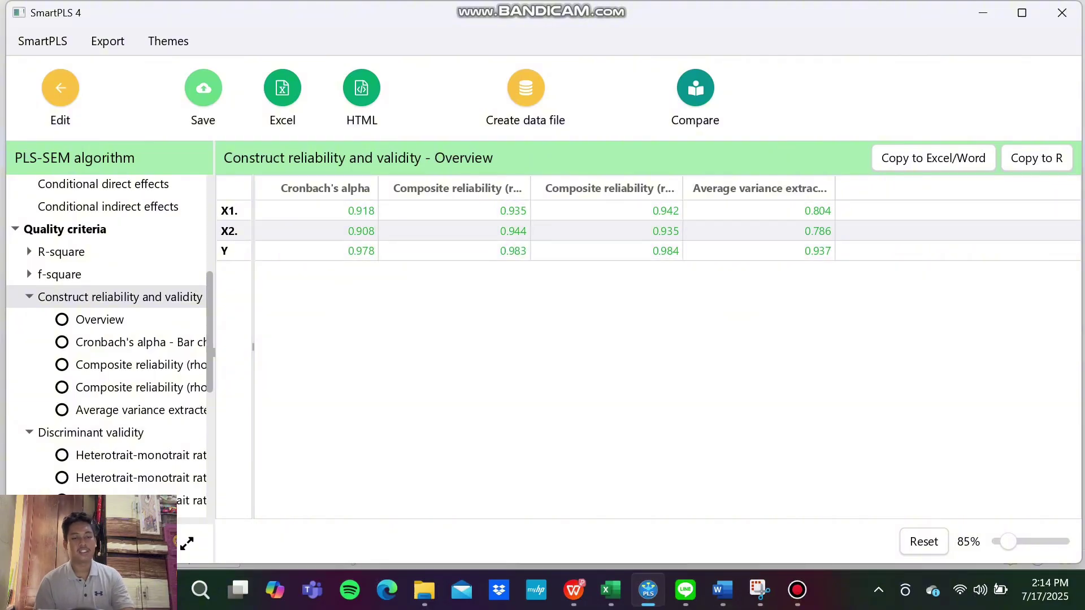
- Switch to Word and review the reliability table under the heading Uji Reabilitas
{"action": "left_click", "coordinate": [723, 590]}
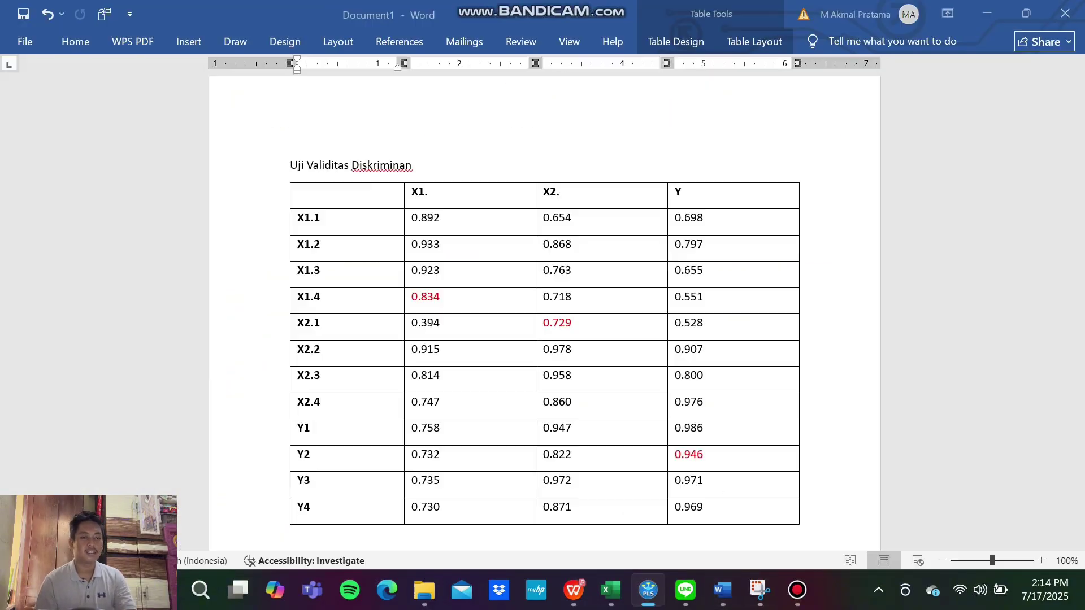
{"action": "scroll", "coordinate": [544, 311], "scroll_direction": "down", "scroll_amount": 10}
{"action": "scroll", "coordinate": [544, 311], "scroll_direction": "up", "scroll_amount": 6}
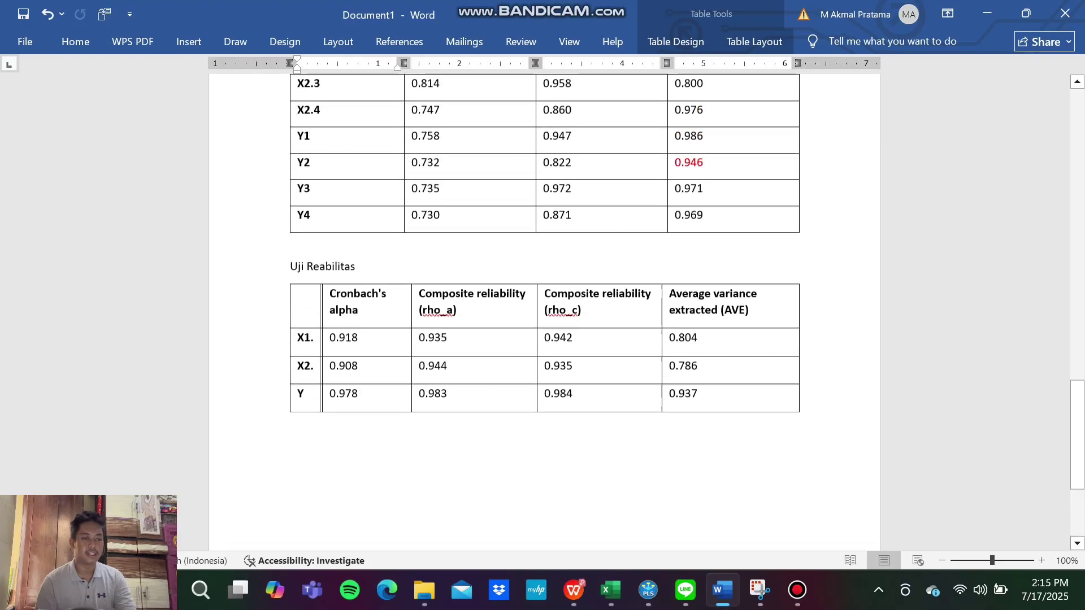
{"action": "scroll", "coordinate": [544, 311], "scroll_direction": "down", "scroll_amount": 4}
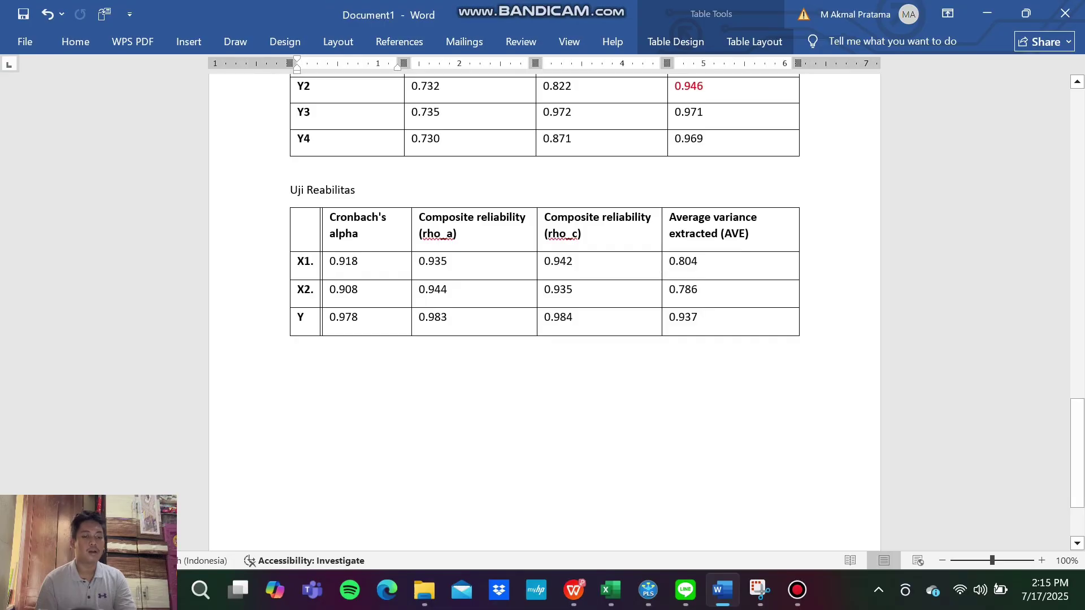
- Switch to the report PDF in WPS and examine section 2.5 Uji Reliabilitas, its reliability table and the Cronbach's Alpha, CR and AVE interpretation
{"action": "left_click", "coordinate": [574, 590]}
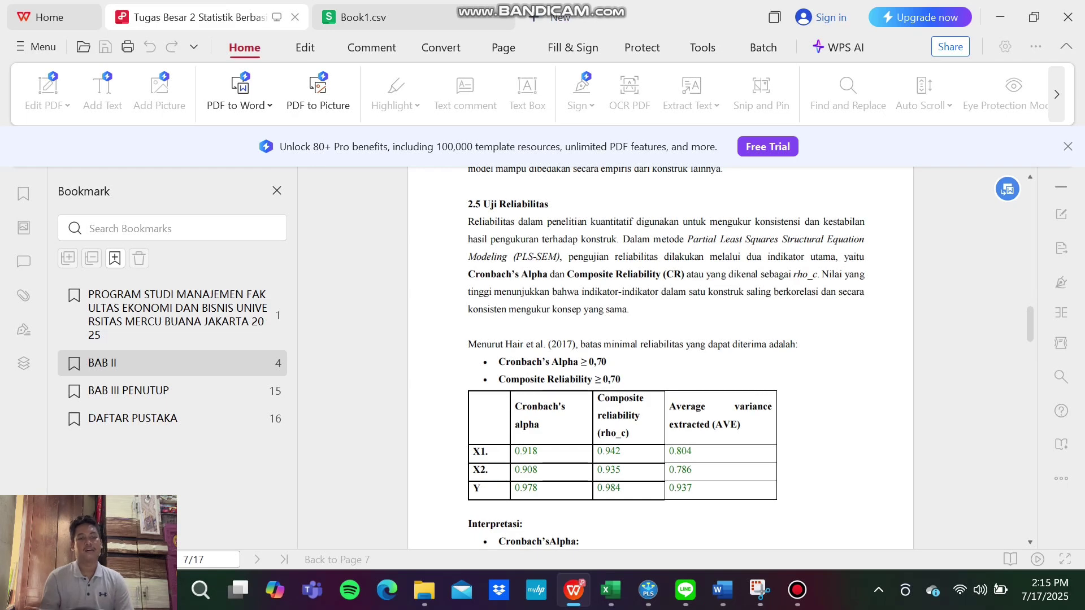
{"action": "scroll", "coordinate": [663, 356], "scroll_direction": "down", "scroll_amount": 3}
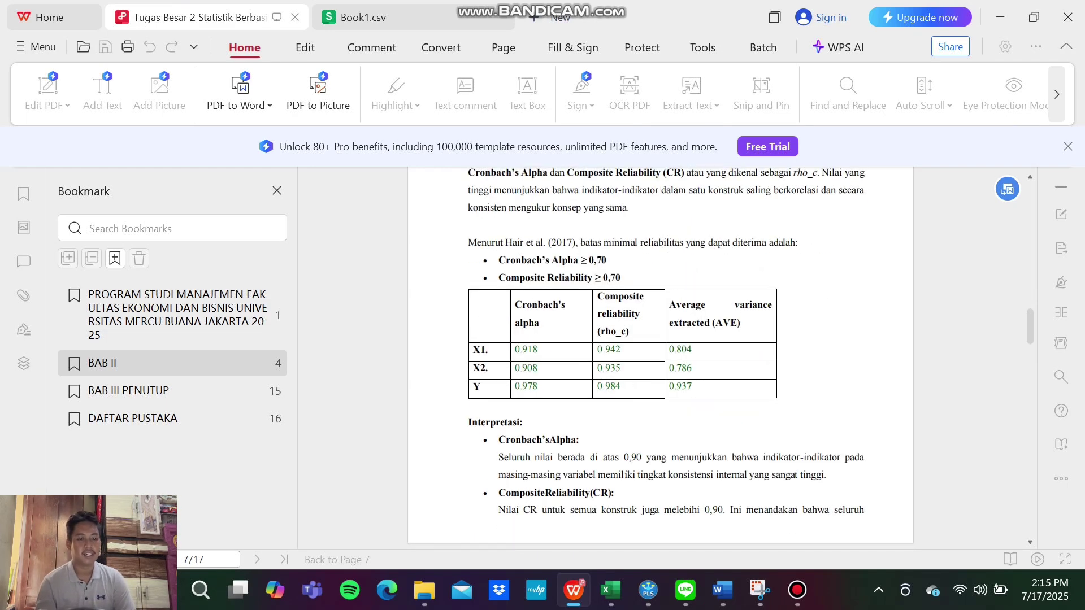
{"action": "scroll", "coordinate": [660, 359], "scroll_direction": "down", "scroll_amount": 1}
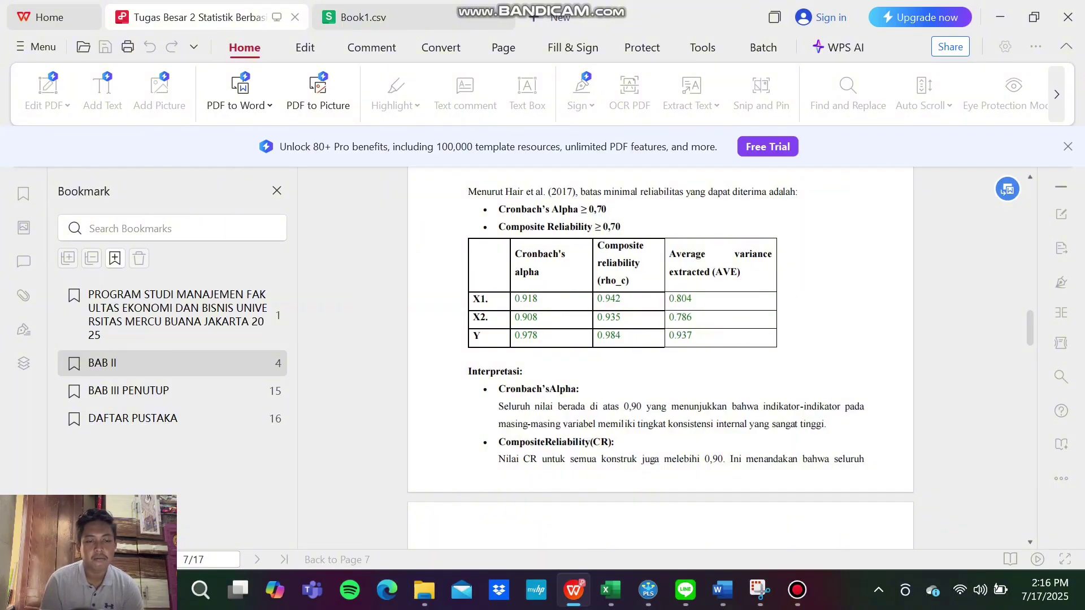
{"action": "scroll", "coordinate": [660, 358], "scroll_direction": "down", "scroll_amount": 3}
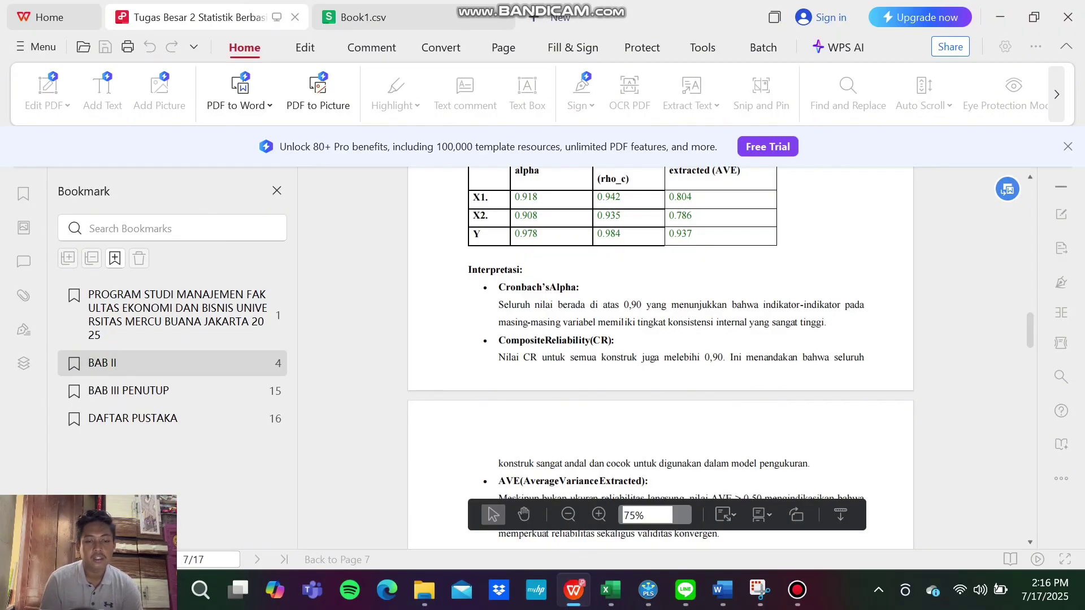
{"action": "scroll", "coordinate": [660, 358], "scroll_direction": "down", "scroll_amount": 2}
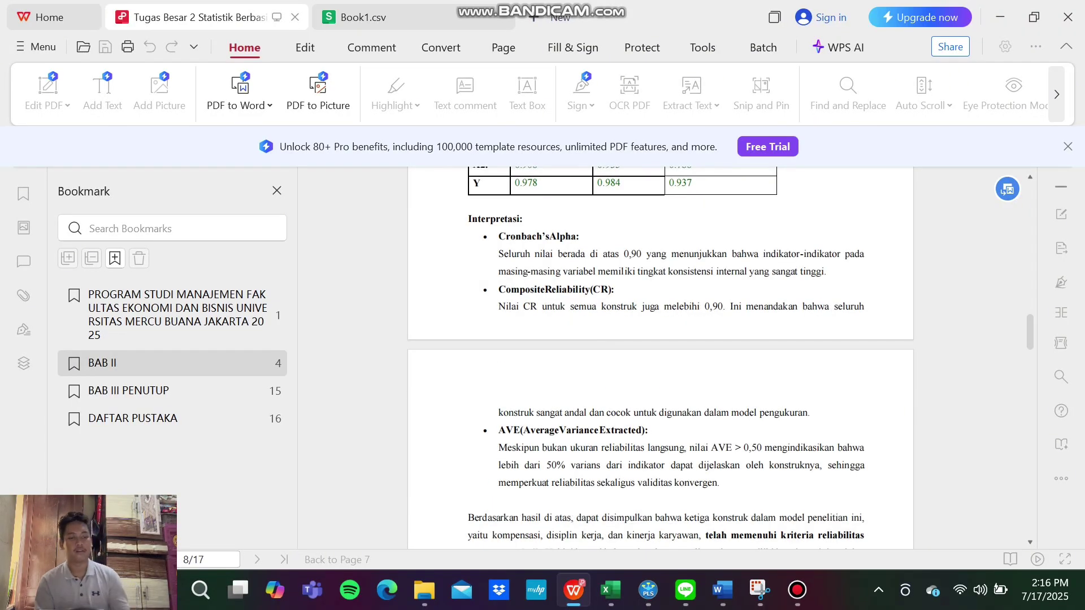
{"action": "scroll", "coordinate": [660, 357], "scroll_direction": "down", "scroll_amount": 3}
{"action": "scroll", "coordinate": [659, 357], "scroll_direction": "up", "scroll_amount": 4}
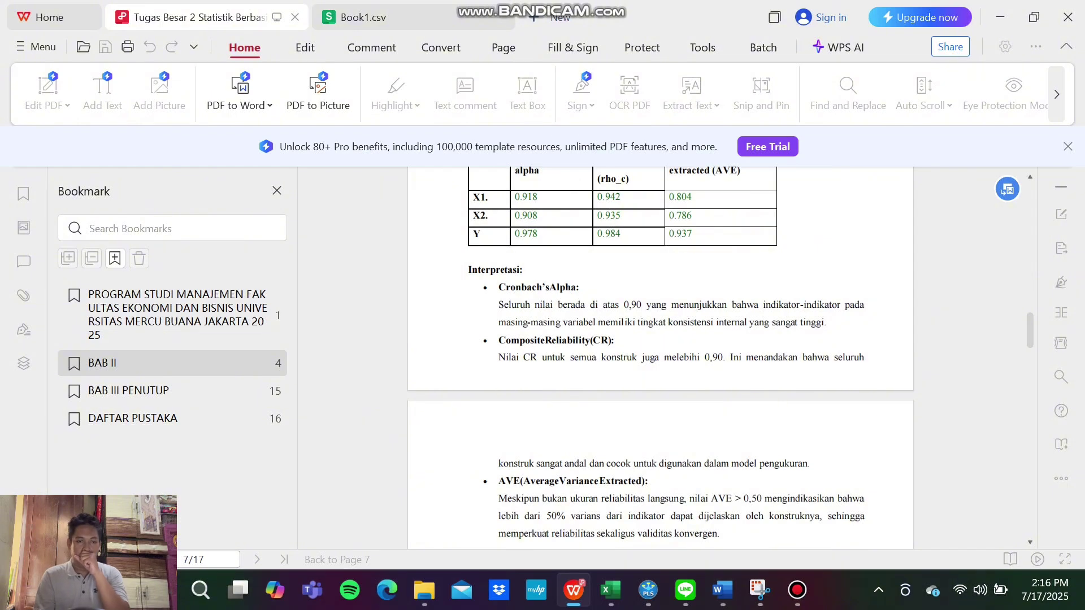
{"action": "scroll", "coordinate": [660, 357], "scroll_direction": "down", "scroll_amount": 2}
{"action": "scroll", "coordinate": [660, 358], "scroll_direction": "up", "scroll_amount": 4}
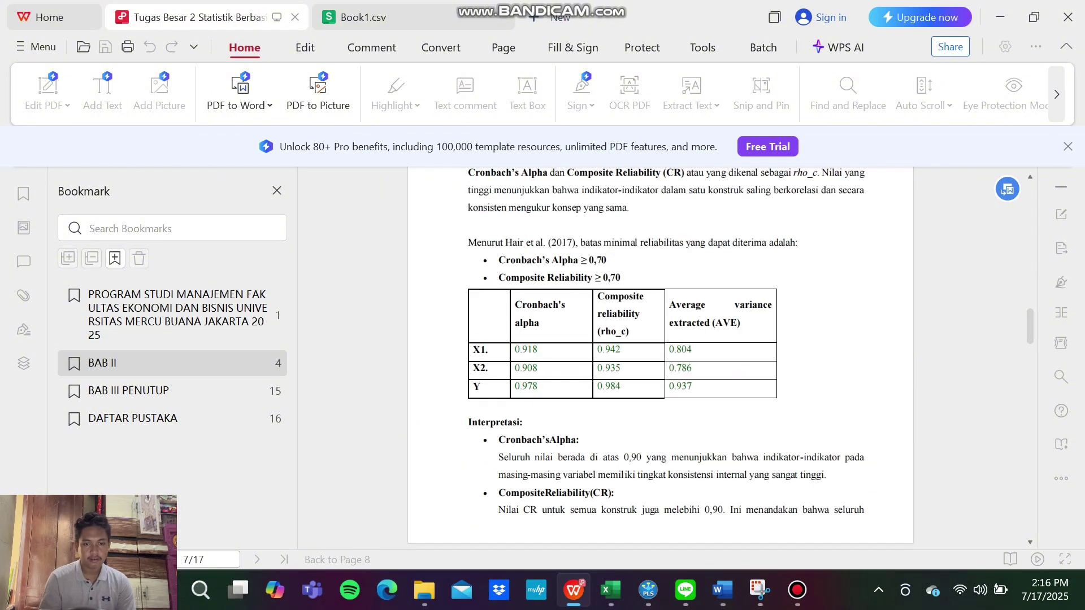
- Switch to SmartPLS and copy the R-square and R-square adjusted values for Y from the R-square overview
{"action": "left_click", "coordinate": [647, 589]}
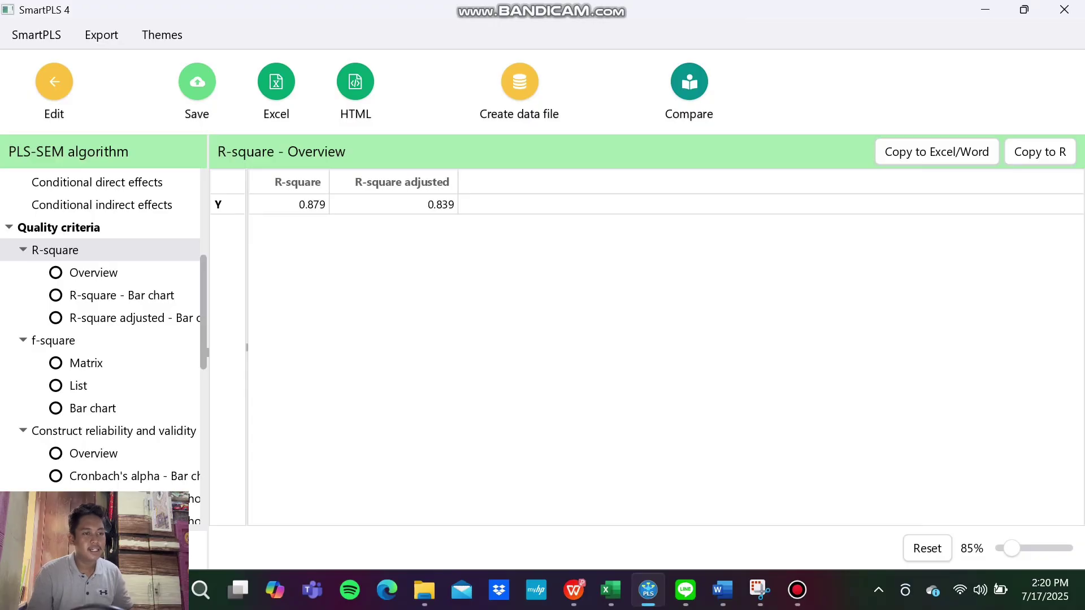
{"action": "left_click_drag", "start_coordinate": [228, 205], "coordinate": [395, 204]}
{"action": "key", "text": "ctrl+c"}
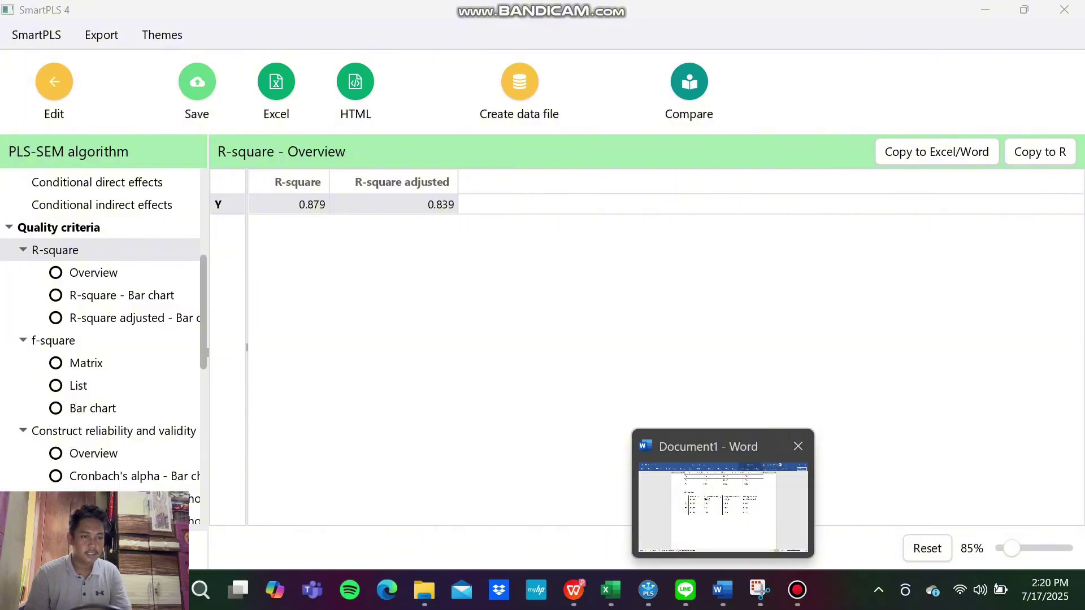
- Switch to Word, paste the R-square table below the Uji Reabilitas table and place the cursor on the empty line above it
{"action": "left_click", "coordinate": [722, 590]}
{"action": "left_click", "coordinate": [290, 392]}
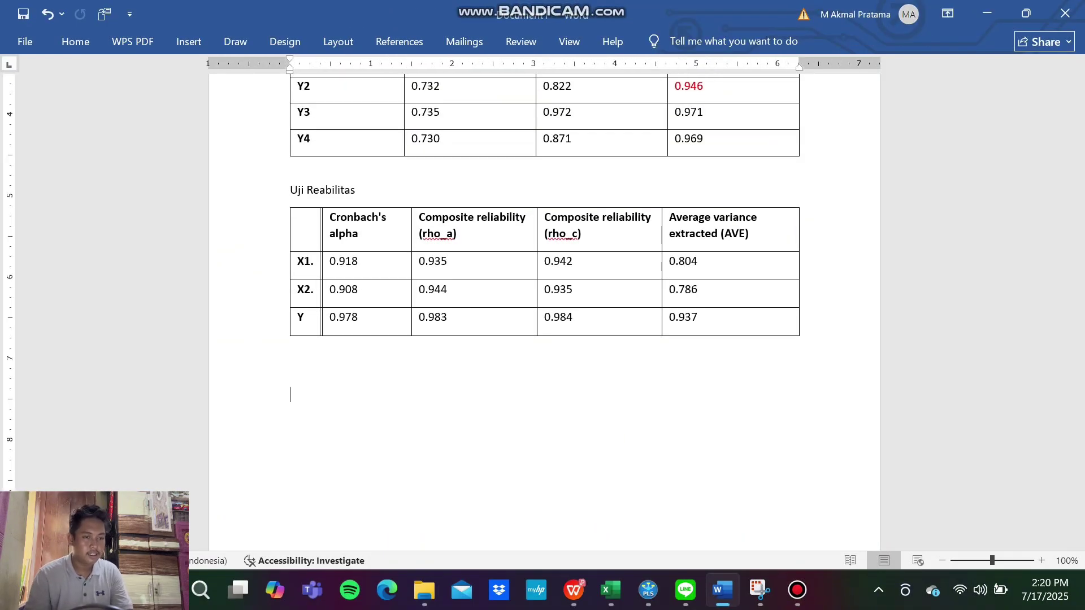
{"action": "key", "text": "ctrl+v"}
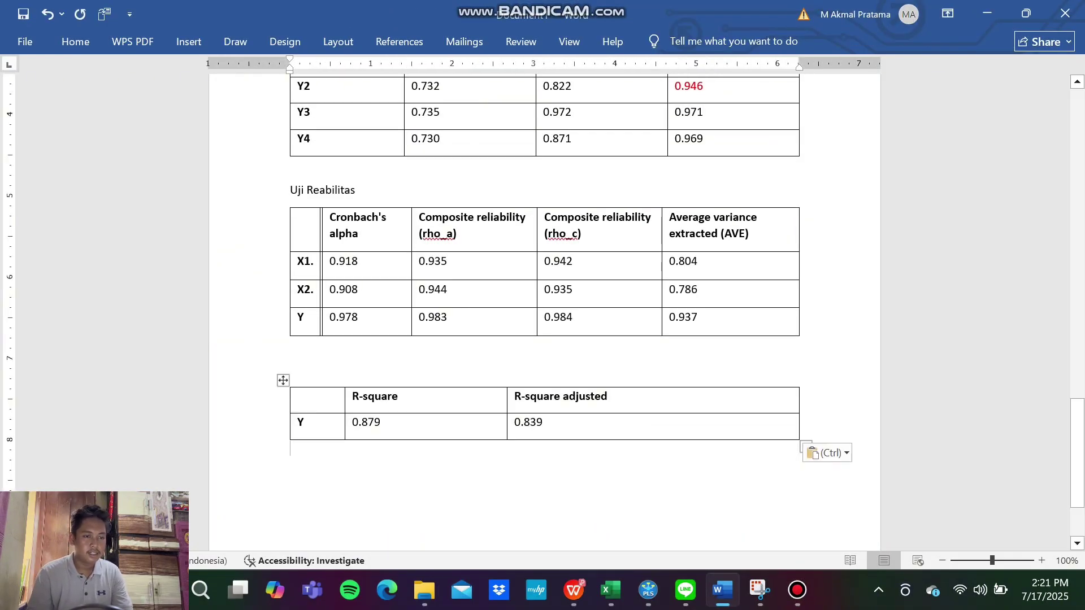
{"action": "left_click", "coordinate": [290, 369]}
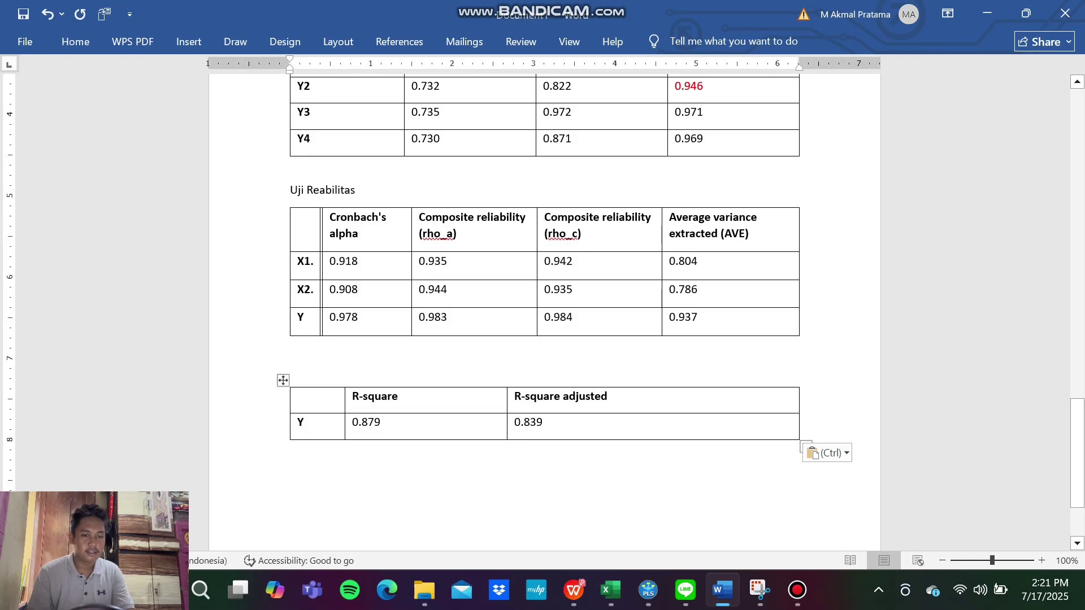
- Switch to the report PDF in WPS and locate section 2.6 Uji Inner Model and its R-square subsection 2.6.1
{"action": "left_click", "coordinate": [573, 590]}
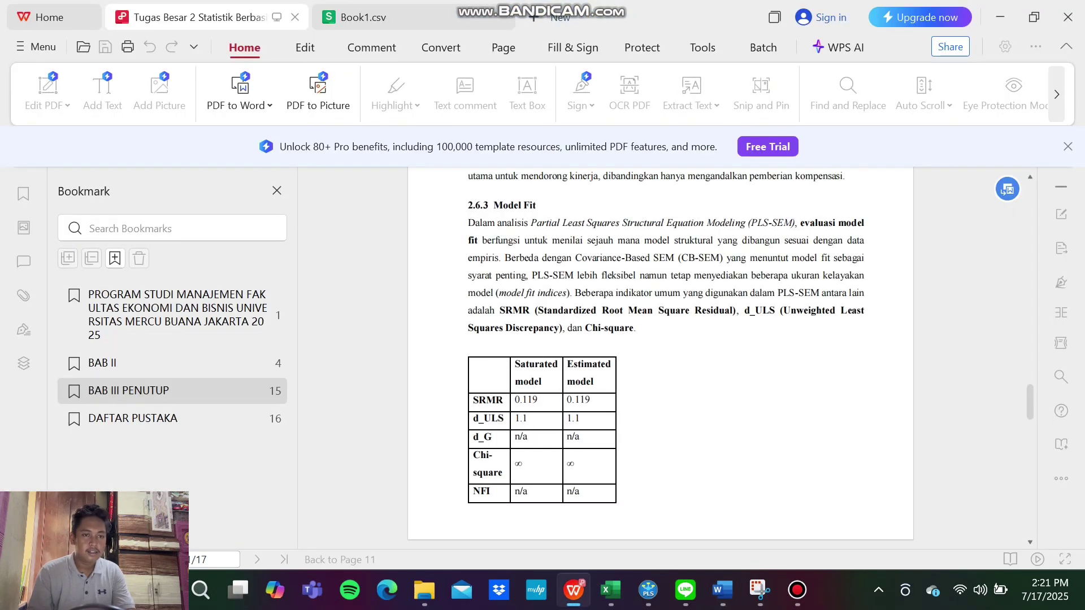
{"action": "scroll", "coordinate": [661, 360], "scroll_direction": "up", "scroll_amount": 10}
{"action": "scroll", "coordinate": [664, 360], "scroll_direction": "up", "scroll_amount": 10}
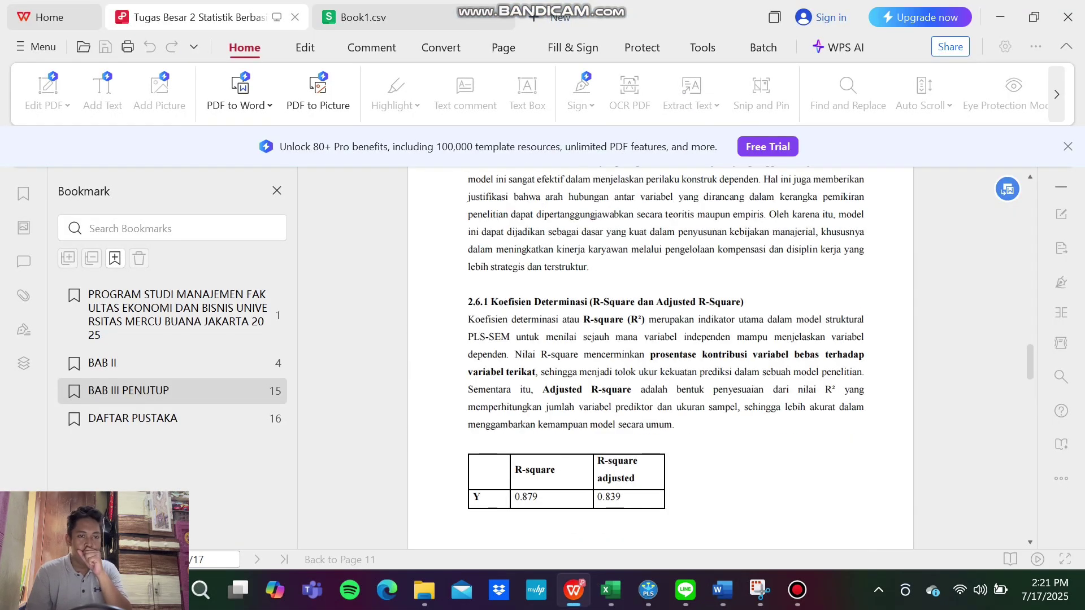
{"action": "scroll", "coordinate": [665, 359], "scroll_direction": "up", "scroll_amount": 5}
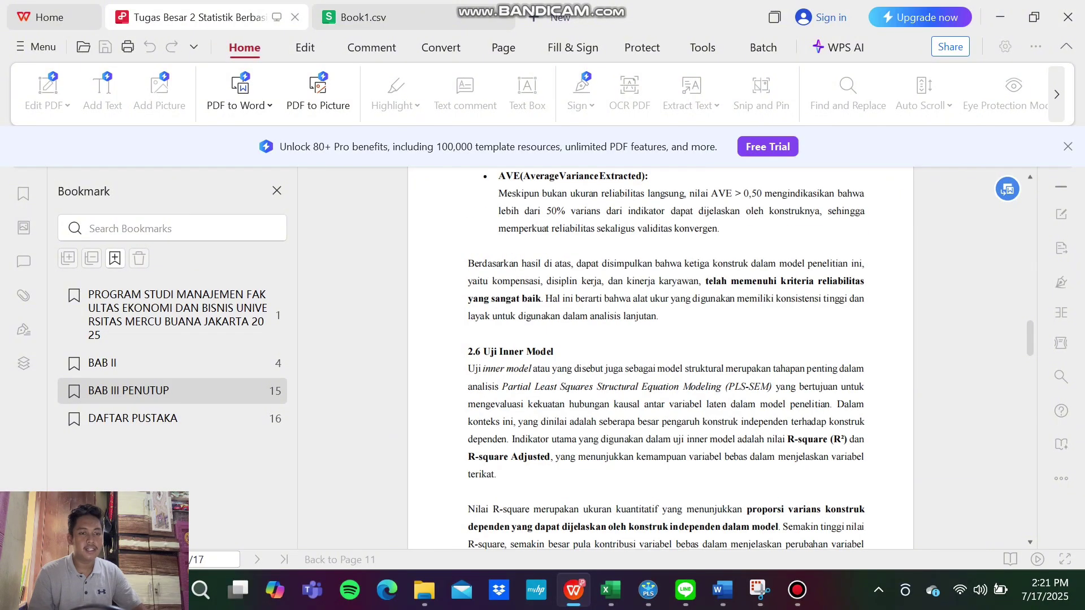
- Check section 2.6 in the report PDF, switch to Word and enter the heading "Uji Inner Model" above the R-square table
{"action": "scroll", "coordinate": [664, 360], "scroll_direction": "down", "scroll_amount": 1}
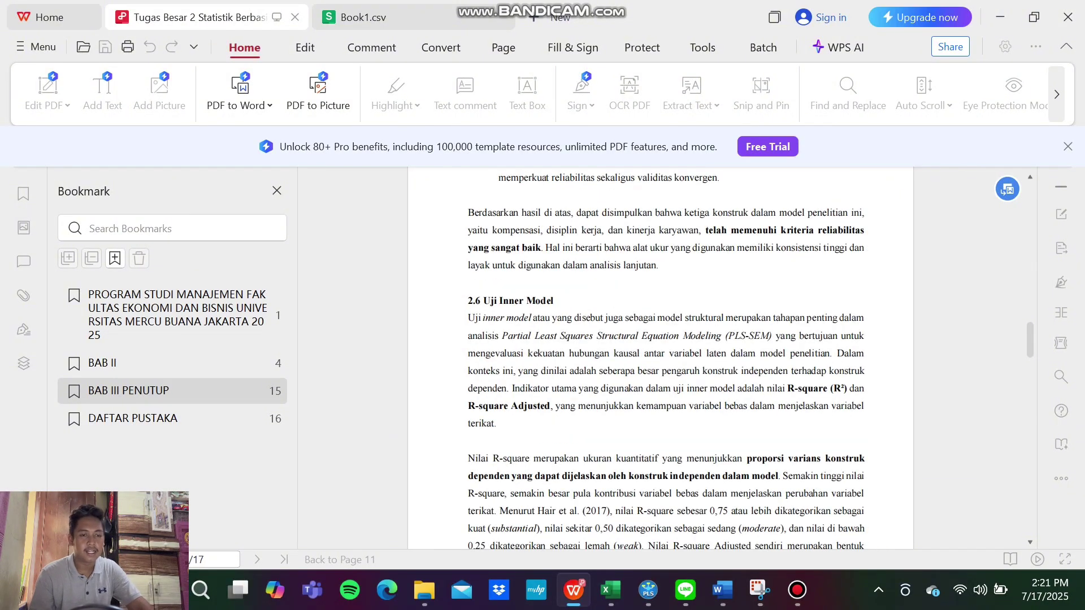
{"action": "scroll", "coordinate": [665, 359], "scroll_direction": "down", "scroll_amount": 3}
{"action": "scroll", "coordinate": [664, 359], "scroll_direction": "up", "scroll_amount": 2}
{"action": "scroll", "coordinate": [665, 359], "scroll_direction": "down", "scroll_amount": 3}
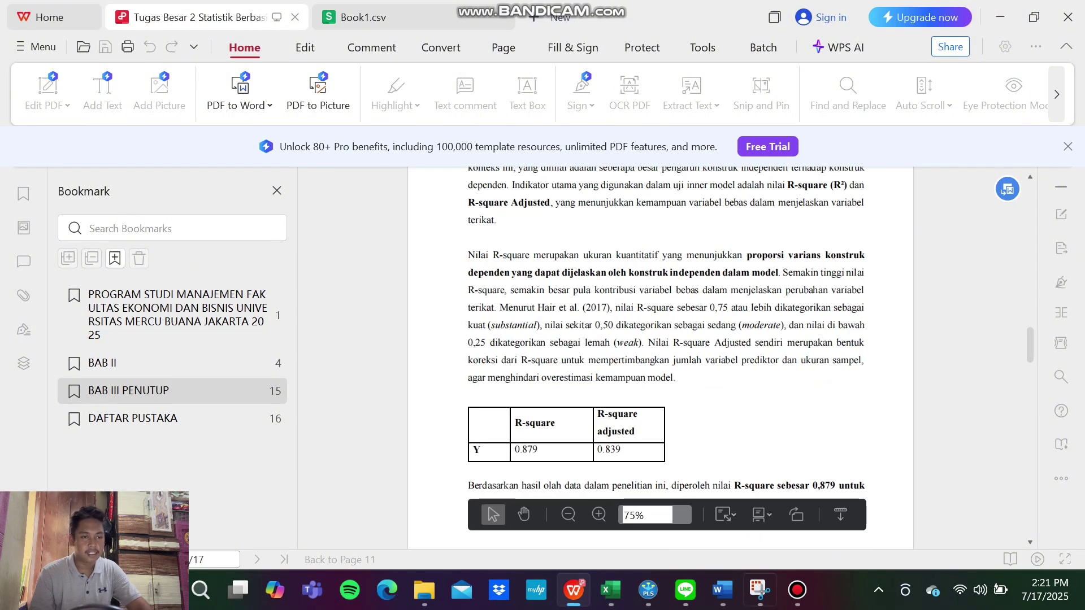
{"action": "left_click", "coordinate": [722, 589]}
{"action": "type", "text": "Uji IN"}
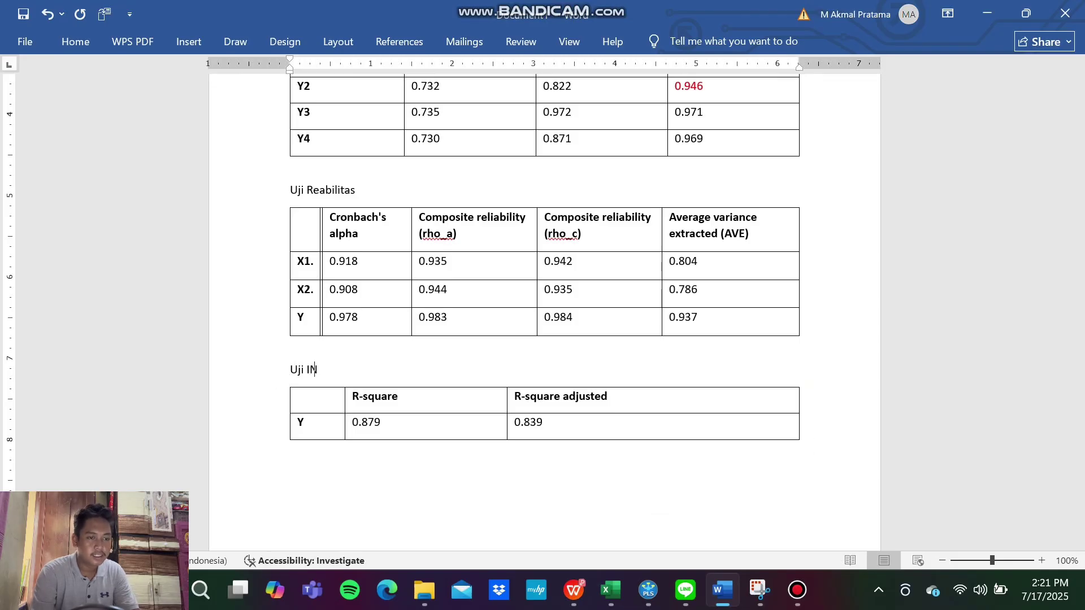
{"action": "key", "text": "BackSpace"}
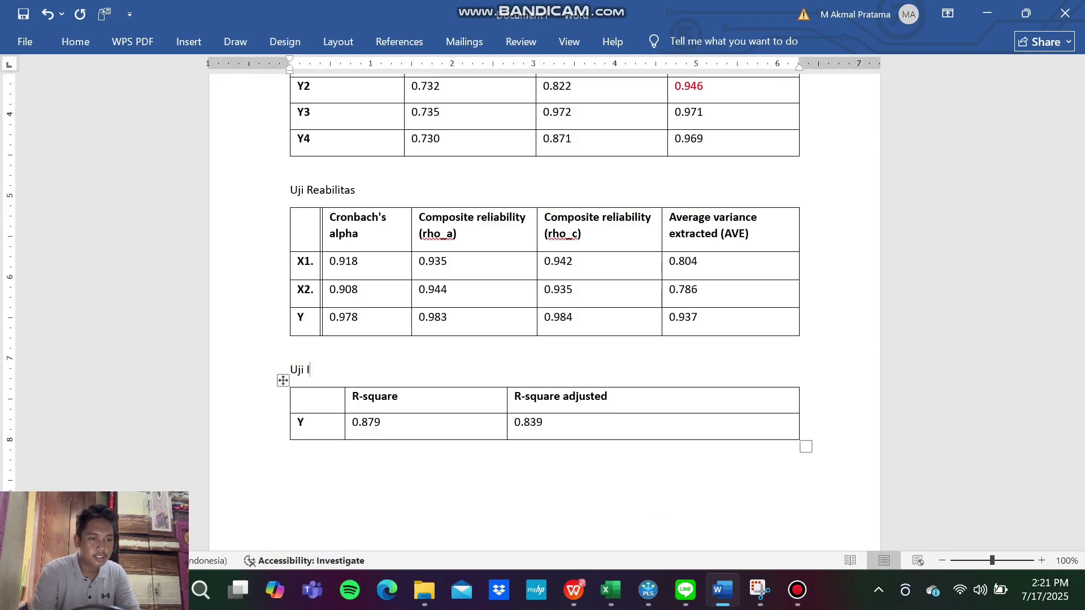
{"action": "type", "text": "nner Model"}
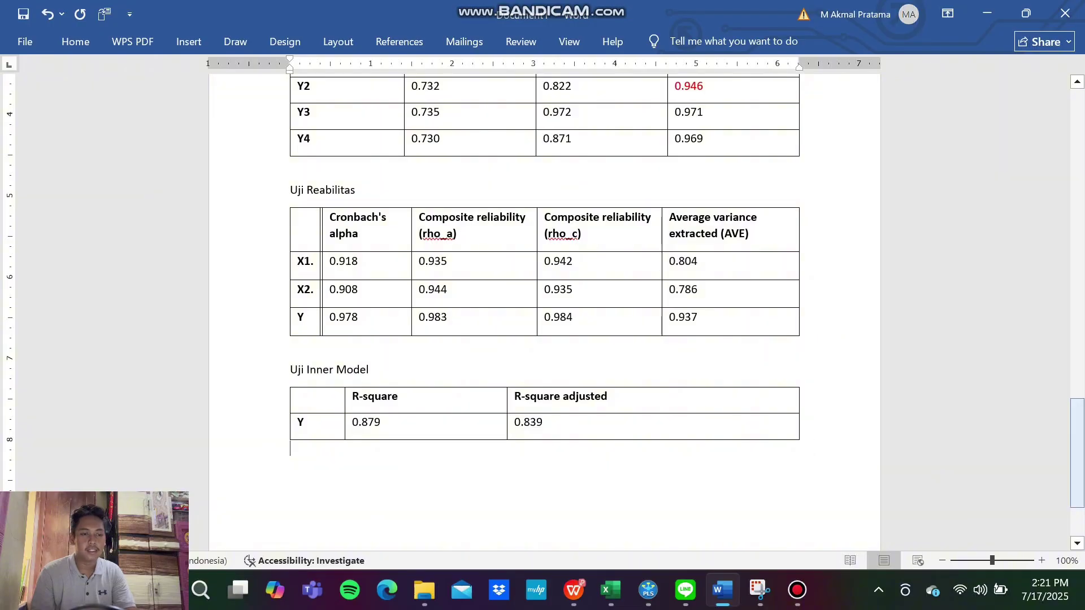
{"action": "scroll", "coordinate": [544, 283], "scroll_direction": "down", "scroll_amount": 3}
- Switch to the report PDF in WPS and examine the R-square interpretation, section 2.6.1 and the Effect Size (f²) section 2.6.2 with its table
{"action": "left_click", "coordinate": [574, 590]}
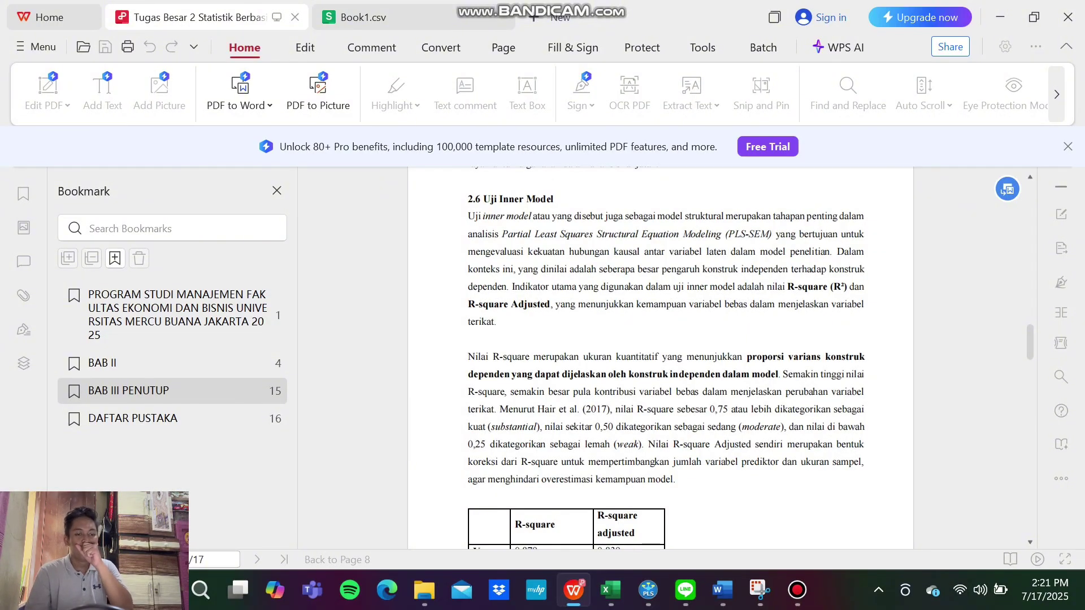
{"action": "scroll", "coordinate": [661, 358], "scroll_direction": "down", "scroll_amount": 10}
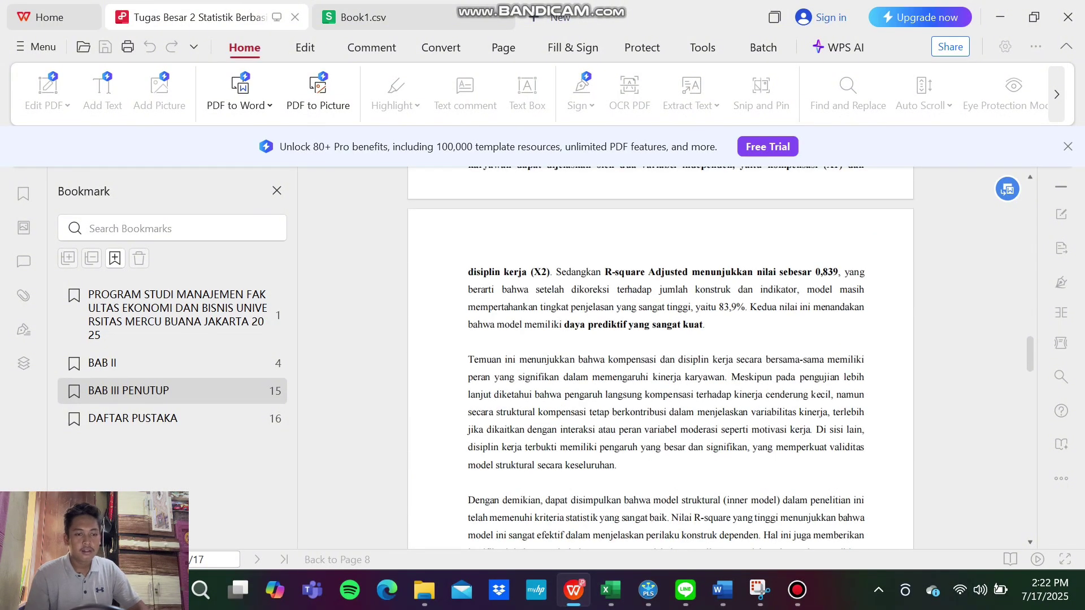
{"action": "scroll", "coordinate": [661, 358], "scroll_direction": "down", "scroll_amount": 6}
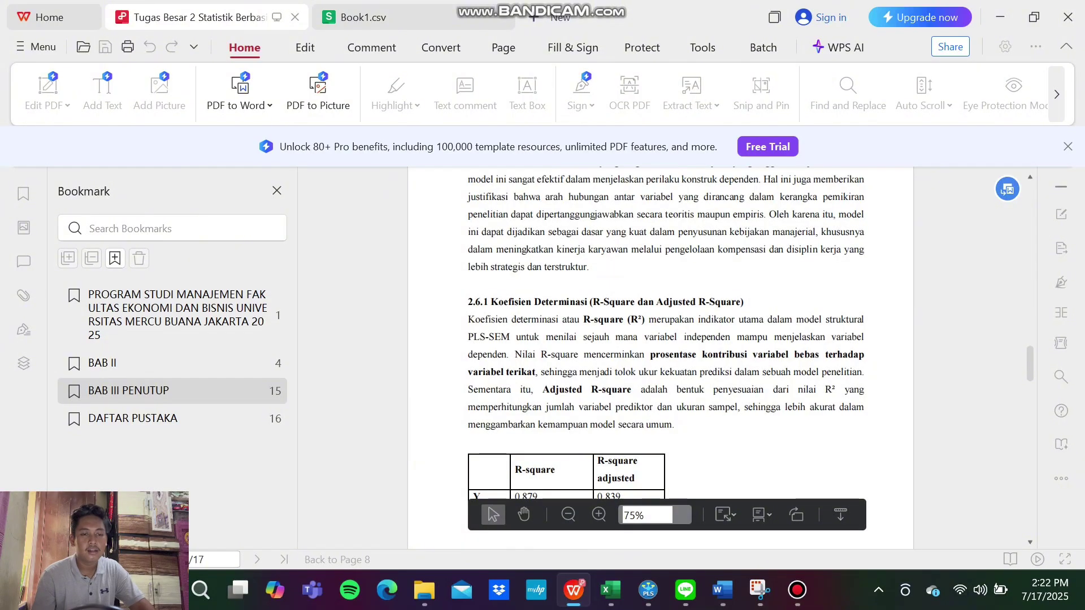
{"action": "scroll", "coordinate": [660, 359], "scroll_direction": "up", "scroll_amount": 6}
{"action": "scroll", "coordinate": [660, 358], "scroll_direction": "down", "scroll_amount": 17}
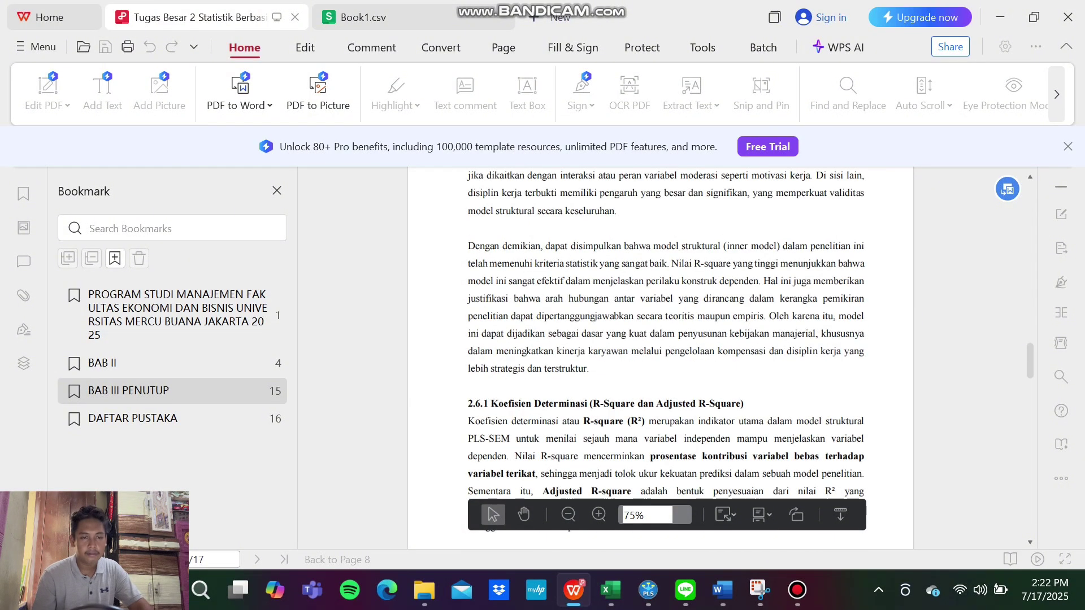
{"action": "scroll", "coordinate": [660, 358], "scroll_direction": "down", "scroll_amount": 3}
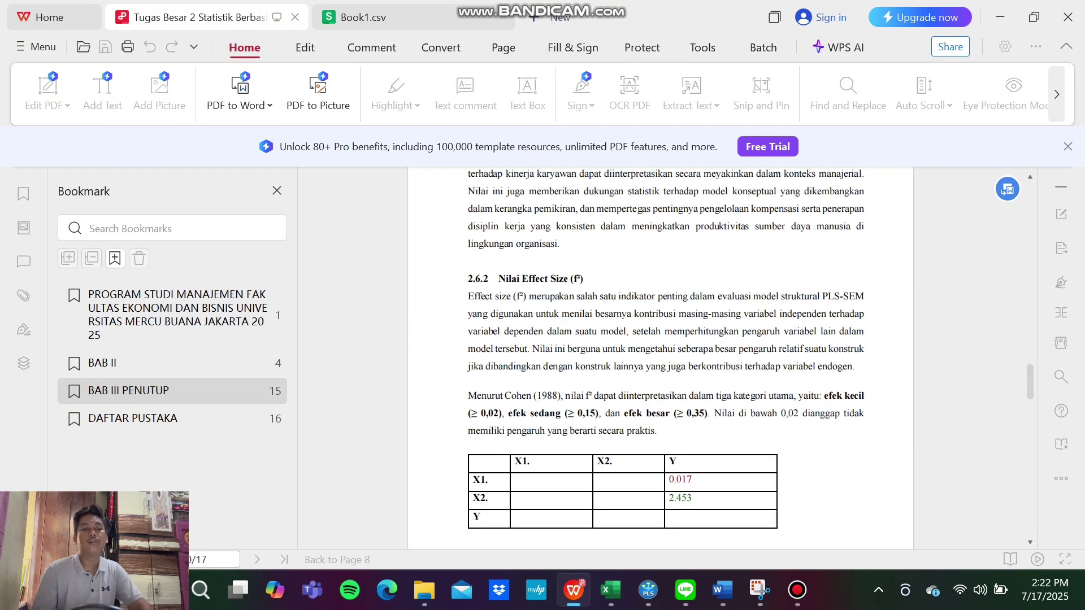
{"action": "scroll", "coordinate": [660, 359], "scroll_direction": "up", "scroll_amount": 8}
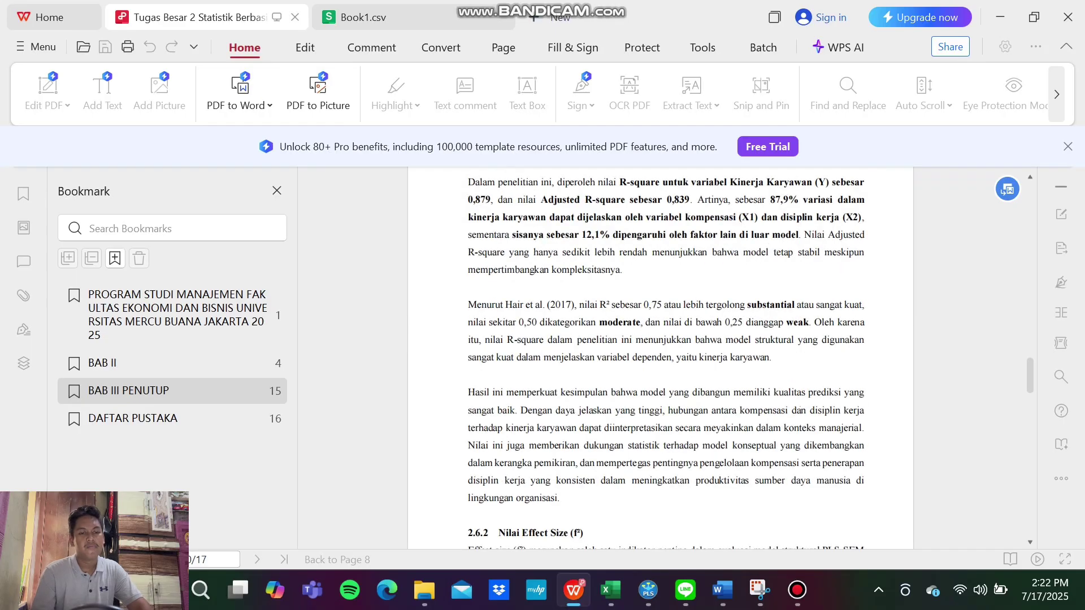
{"action": "scroll", "coordinate": [660, 359], "scroll_direction": "up", "scroll_amount": 9}
{"action": "scroll", "coordinate": [660, 358], "scroll_direction": "down", "scroll_amount": 17}
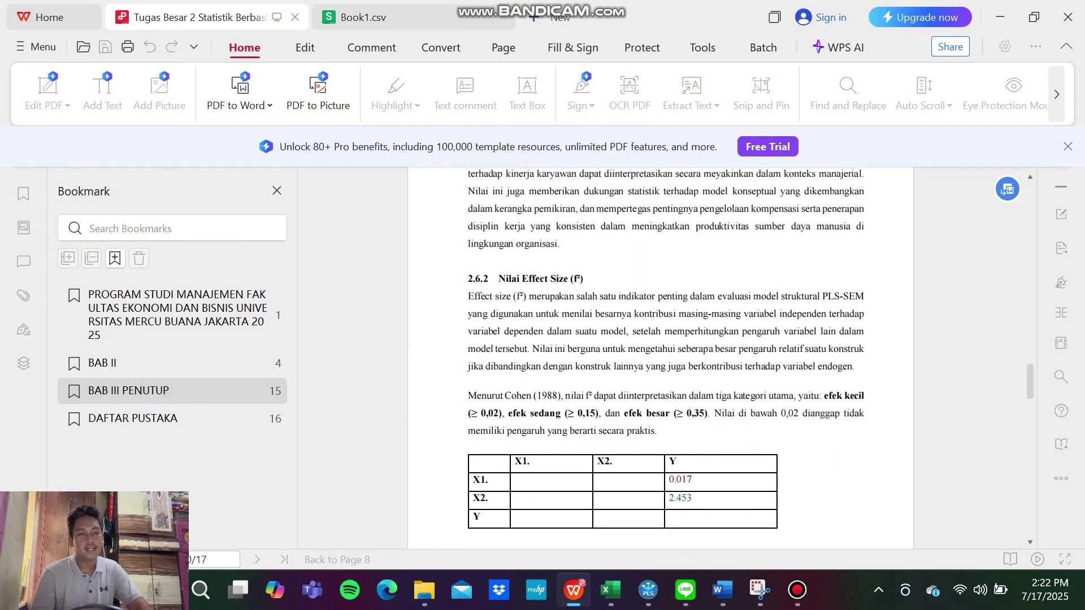
{"action": "scroll", "coordinate": [660, 358], "scroll_direction": "down", "scroll_amount": 1}
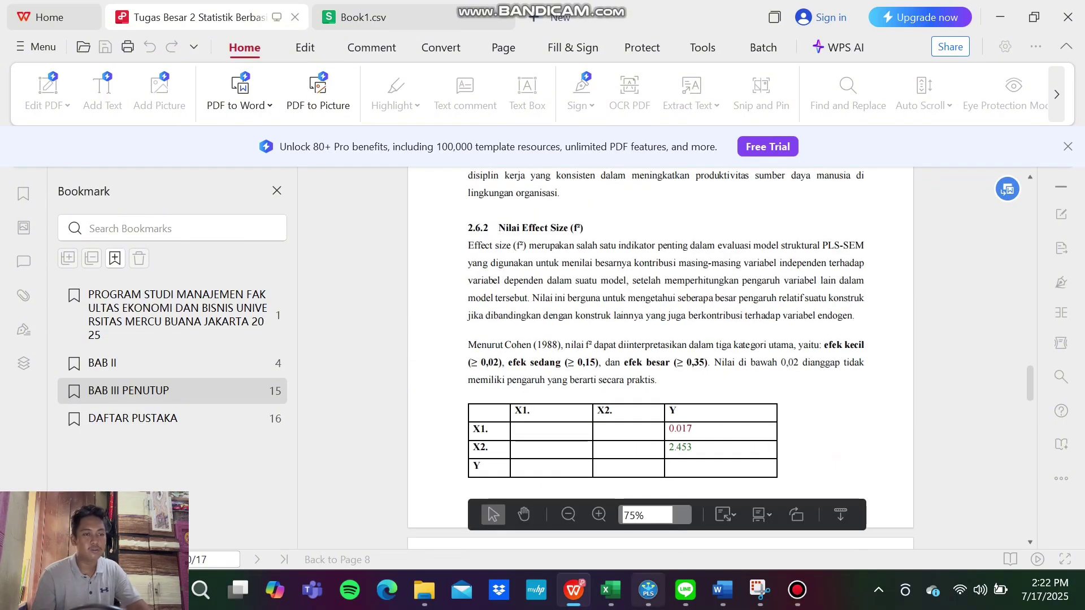
- Switch to SmartPLS, show the f-square matrix and copy all its values for X1, X2 and Y
{"action": "key", "text": "alt+Tab"}
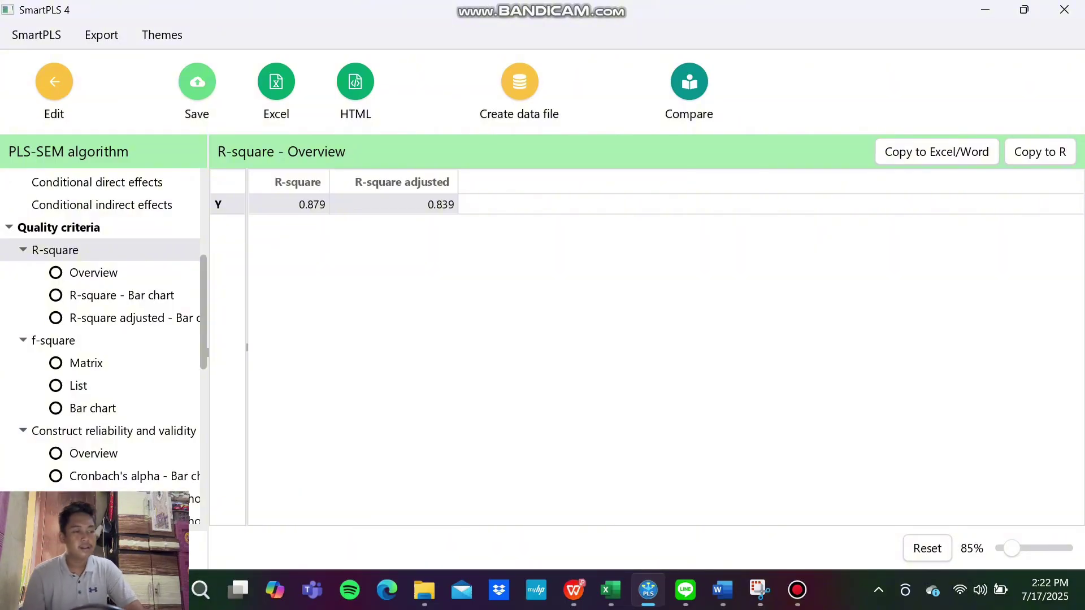
{"action": "left_click", "coordinate": [53, 341]}
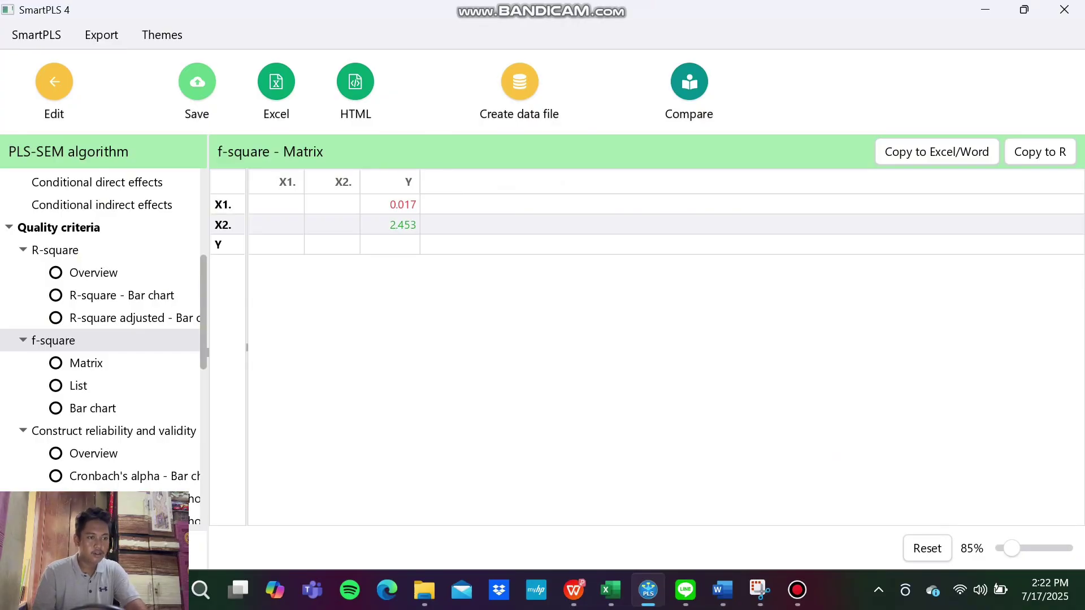
{"action": "left_click", "coordinate": [85, 362]}
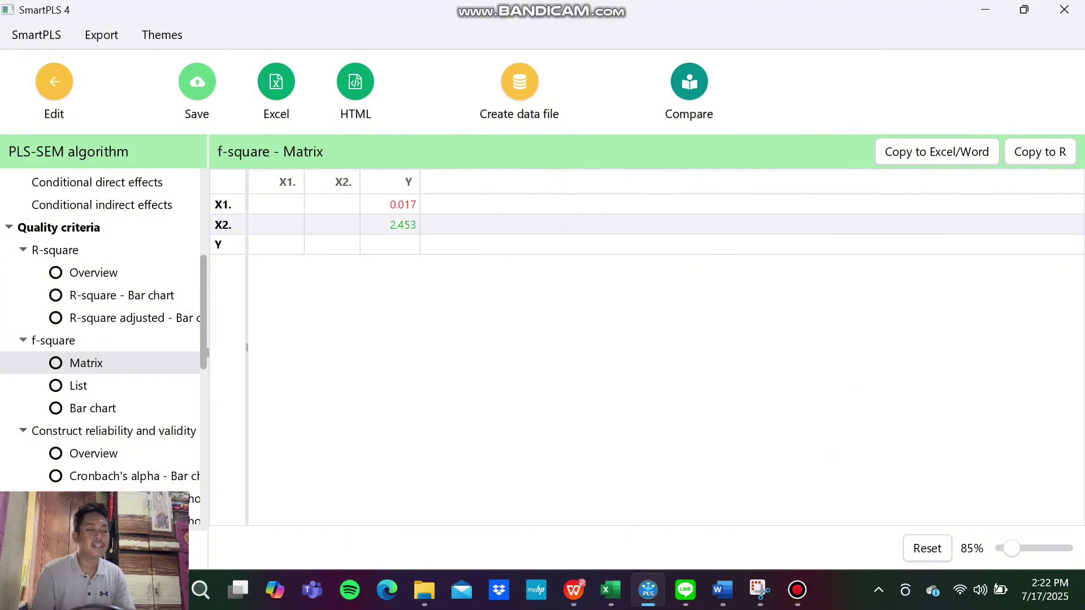
{"action": "left_click_drag", "start_coordinate": [276, 203], "coordinate": [393, 244]}
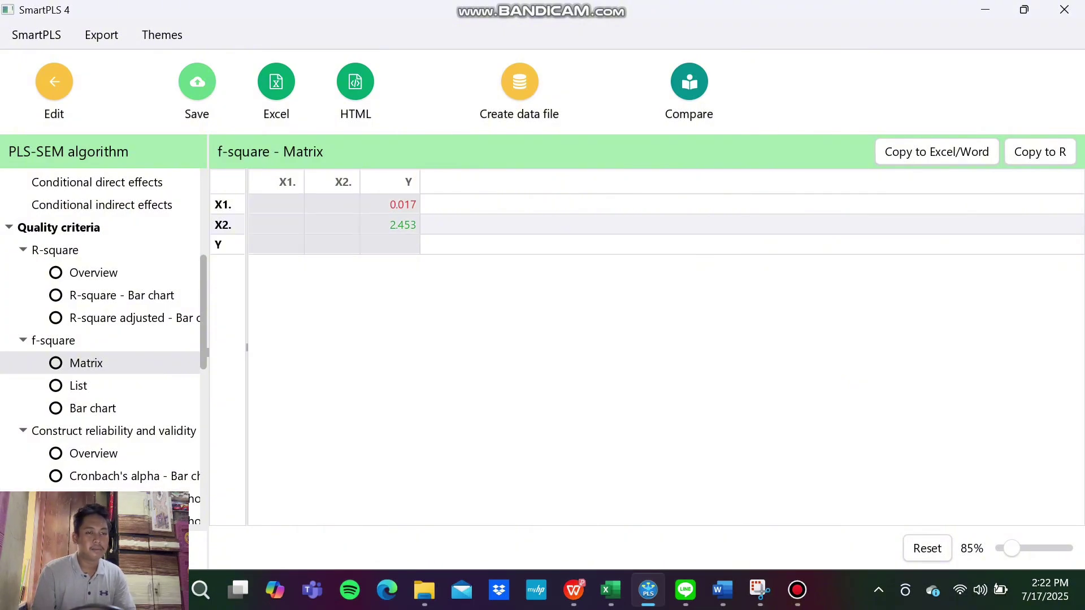
{"action": "key", "text": "ctrl+c"}
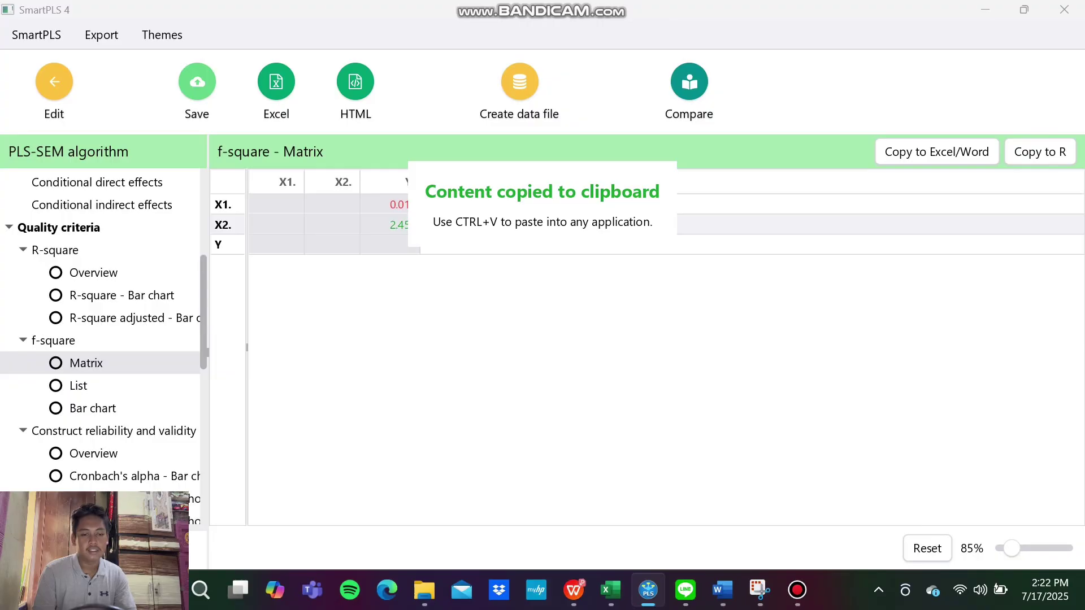
- Switch to Word, enter the heading "Effect Size" below the R-square table and paste the f-square matrix under it
{"action": "left_click", "coordinate": [723, 590]}
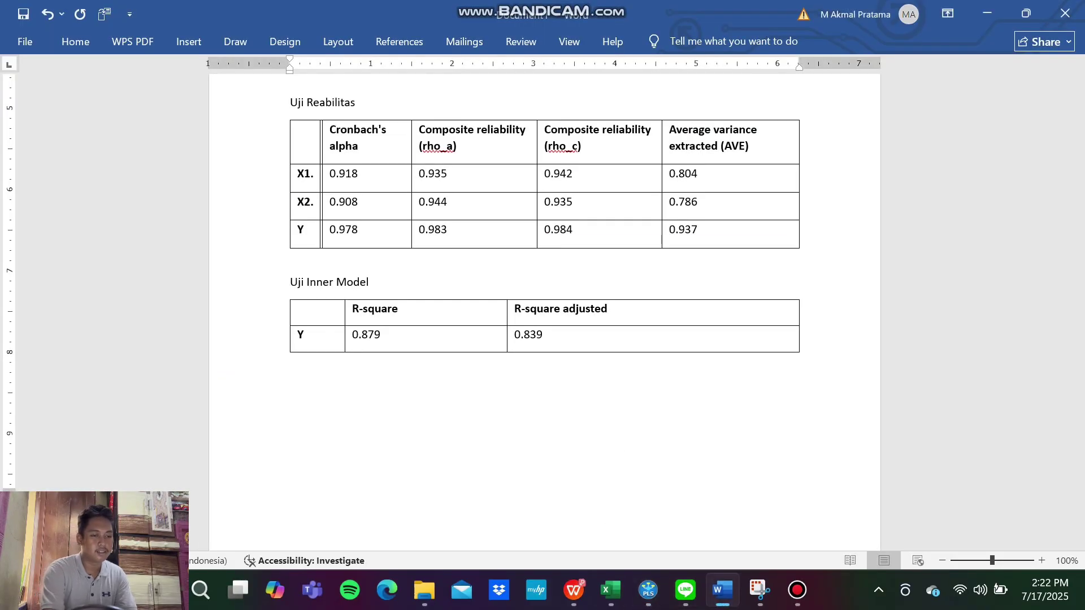
{"action": "type", "text": "Effe"}
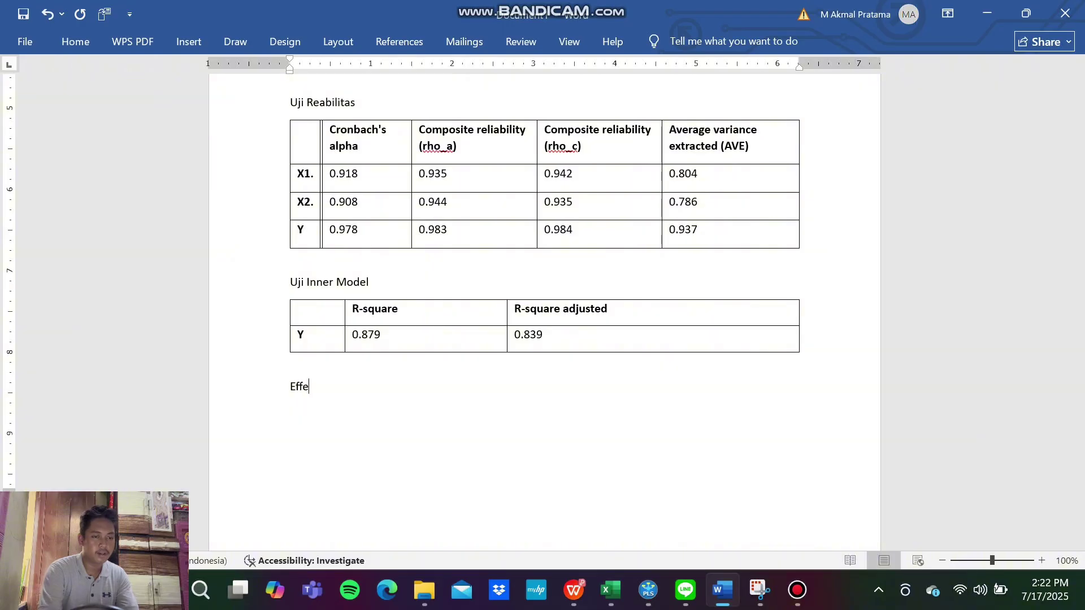
{"action": "type", "text": "ct Size"}
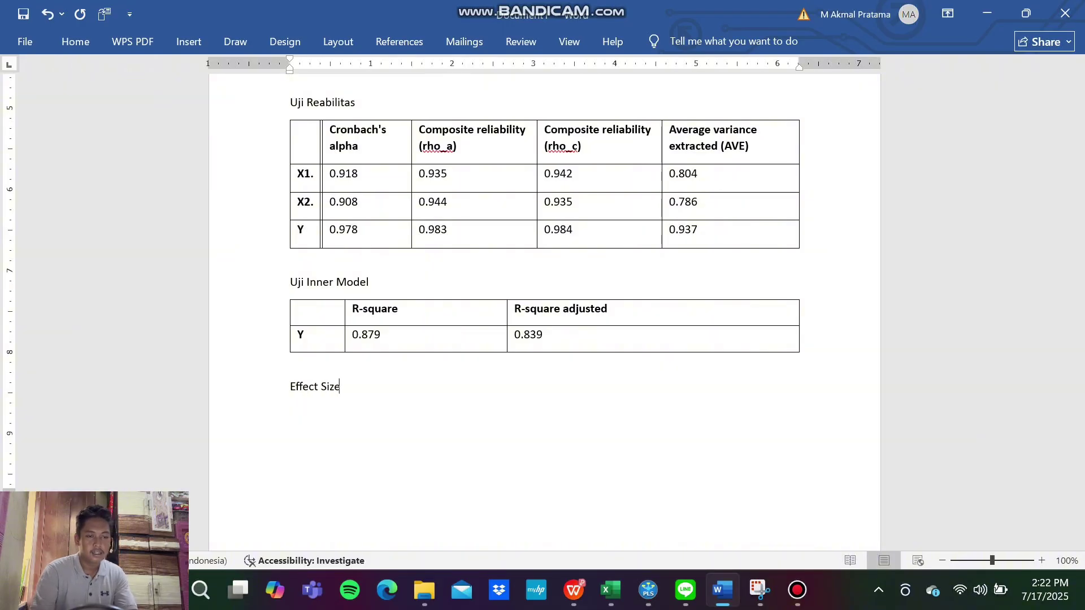
{"action": "key", "text": "ctrl+v"}
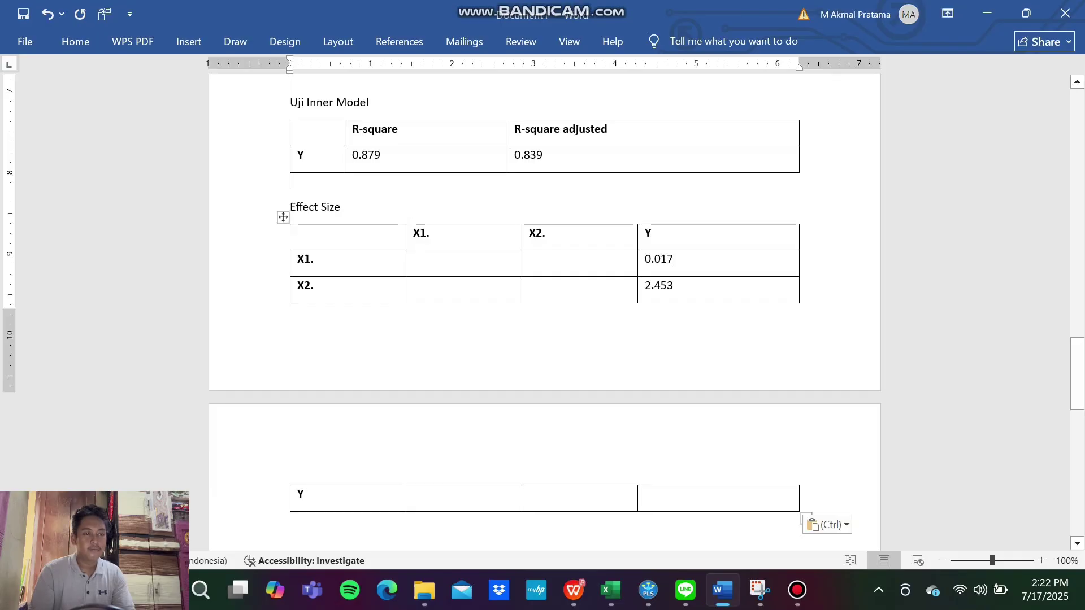
- Remove the empty line between the R-square table and the Effect Size heading, and place the cursor at the end of the X2 row
{"action": "scroll", "coordinate": [289, 226], "scroll_direction": "up", "scroll_amount": 1}
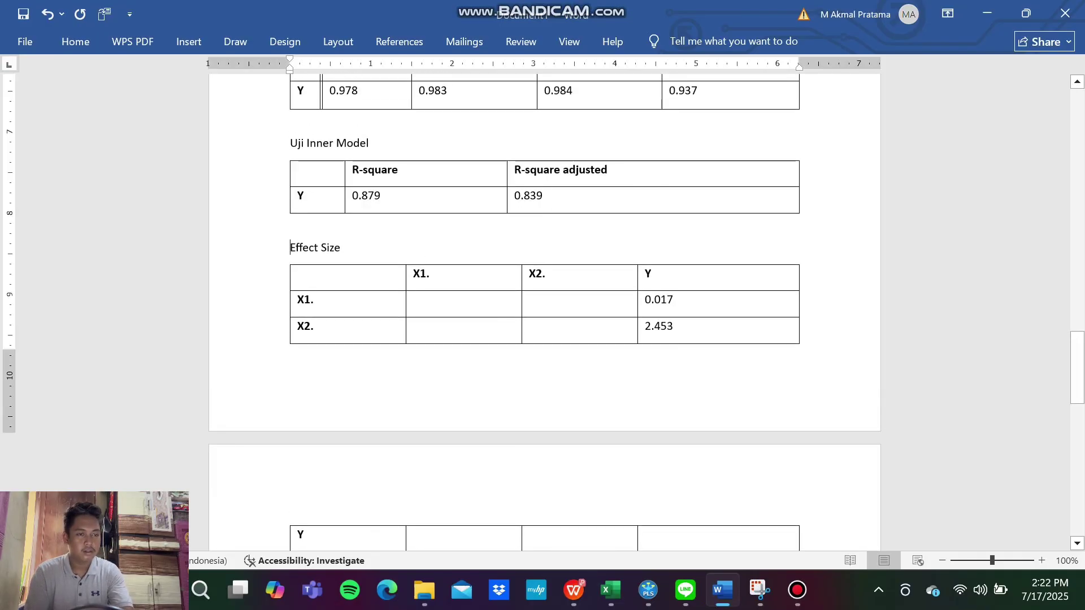
{"action": "key", "text": "BackSpace"}
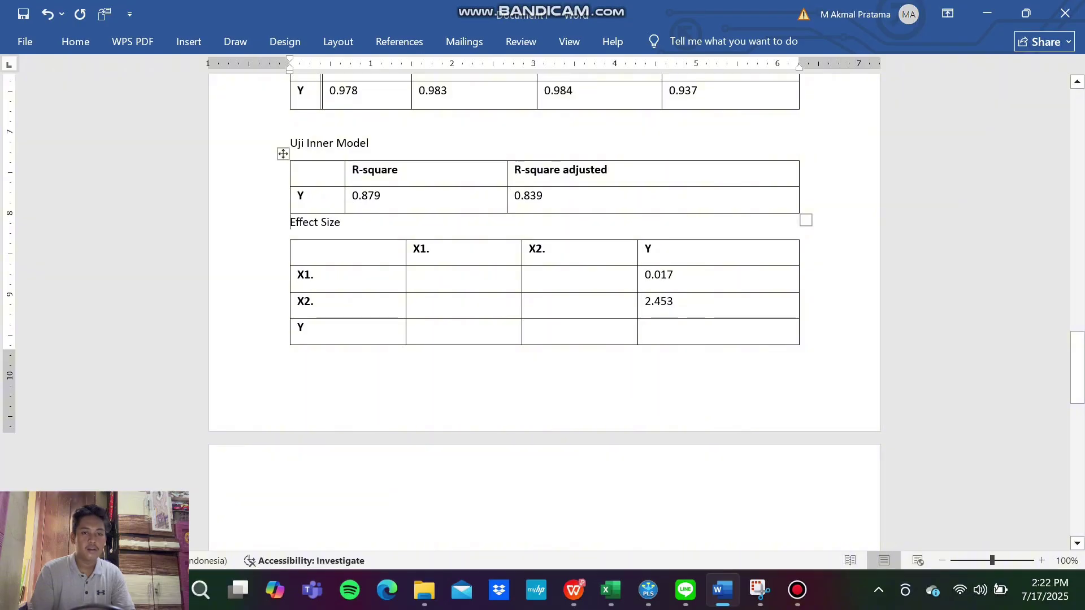
{"action": "left_click", "coordinate": [801, 301]}
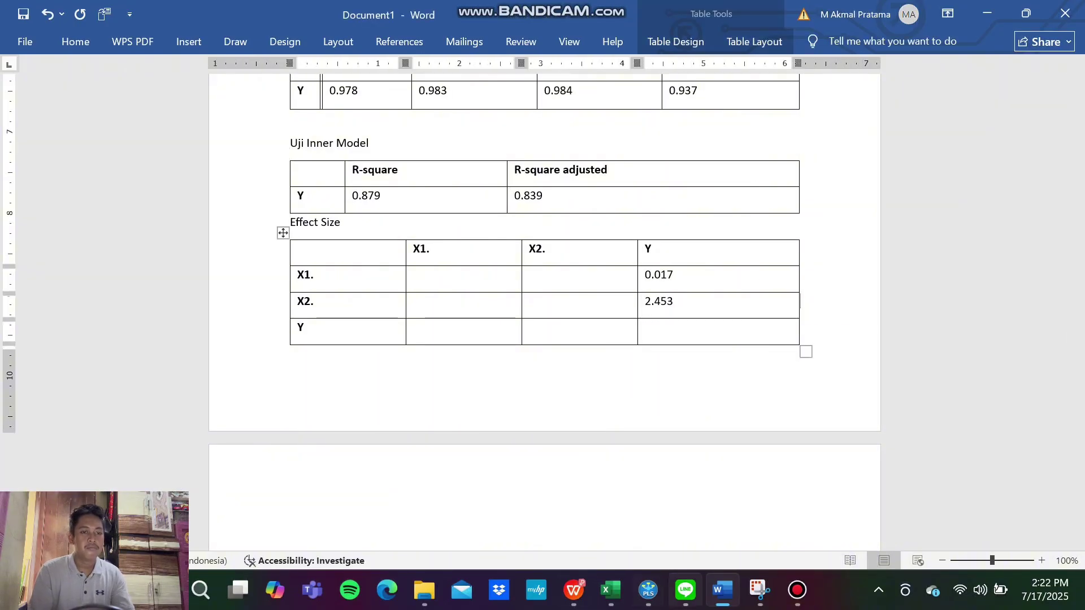
- Switch to the report PDF in WPS and examine the f² table in section 2.6.2, its interpretation and the start of section 2.6.3 Model Fit
{"action": "left_click", "coordinate": [573, 589]}
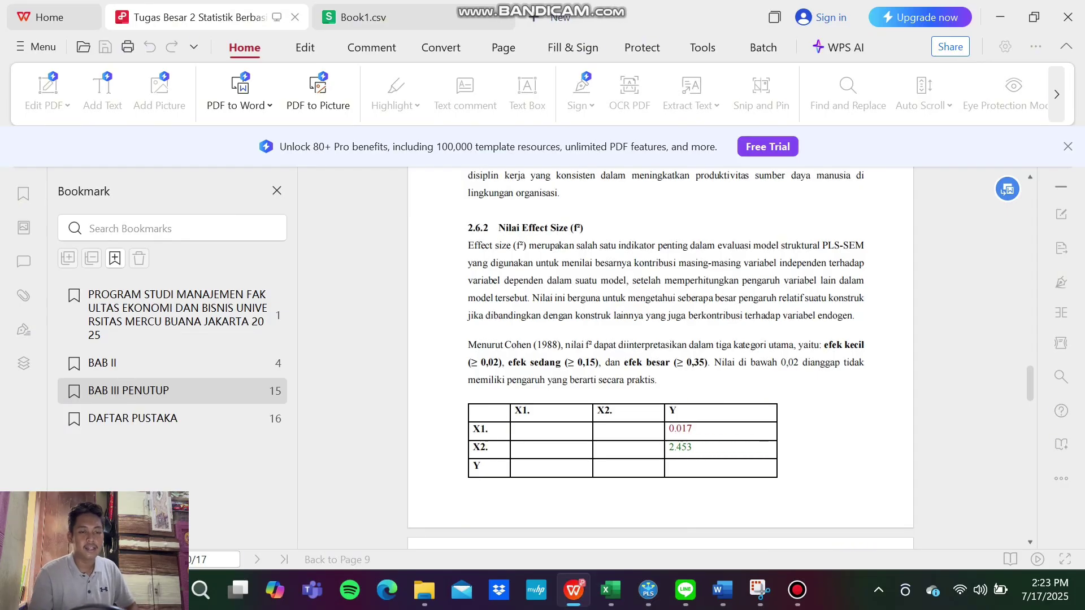
{"action": "scroll", "coordinate": [661, 360], "scroll_direction": "down", "scroll_amount": 4}
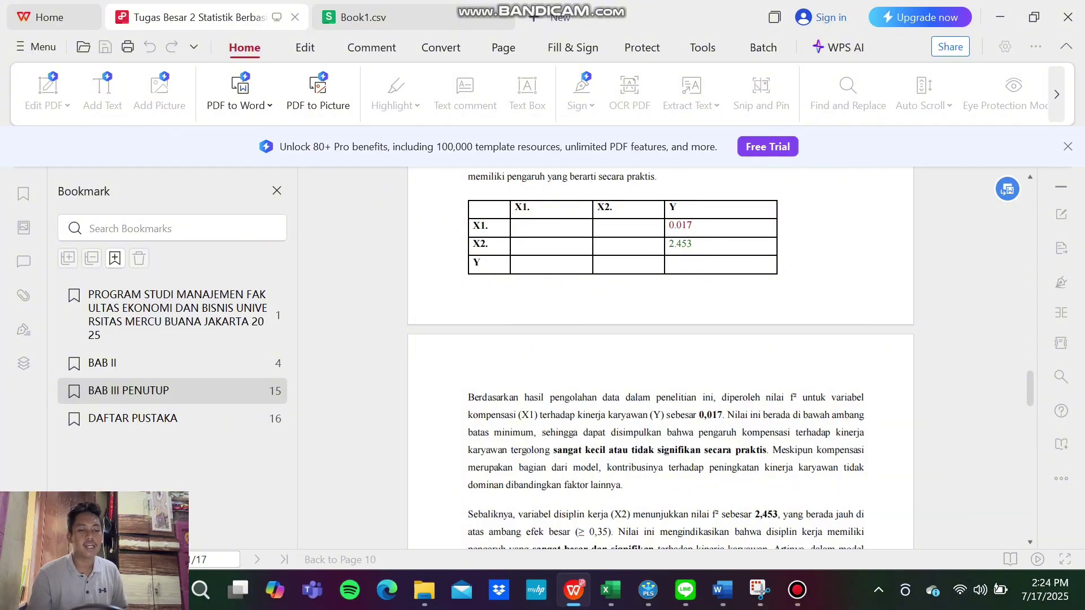
{"action": "scroll", "coordinate": [660, 358], "scroll_direction": "down", "scroll_amount": 3}
{"action": "scroll", "coordinate": [660, 358], "scroll_direction": "down", "scroll_amount": 6}
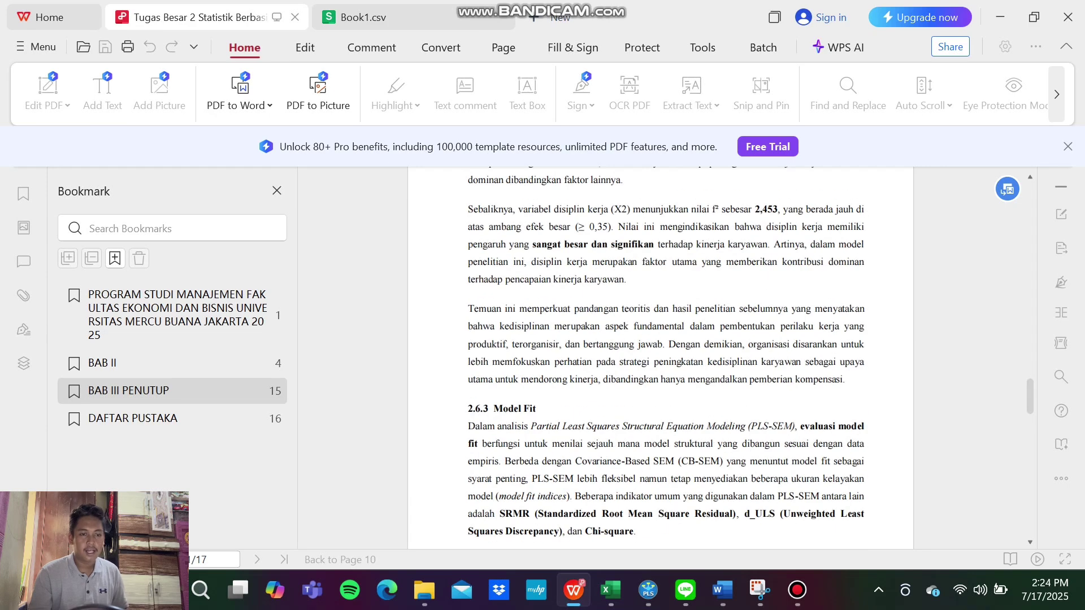
{"action": "scroll", "coordinate": [660, 358], "scroll_direction": "up", "scroll_amount": 5}
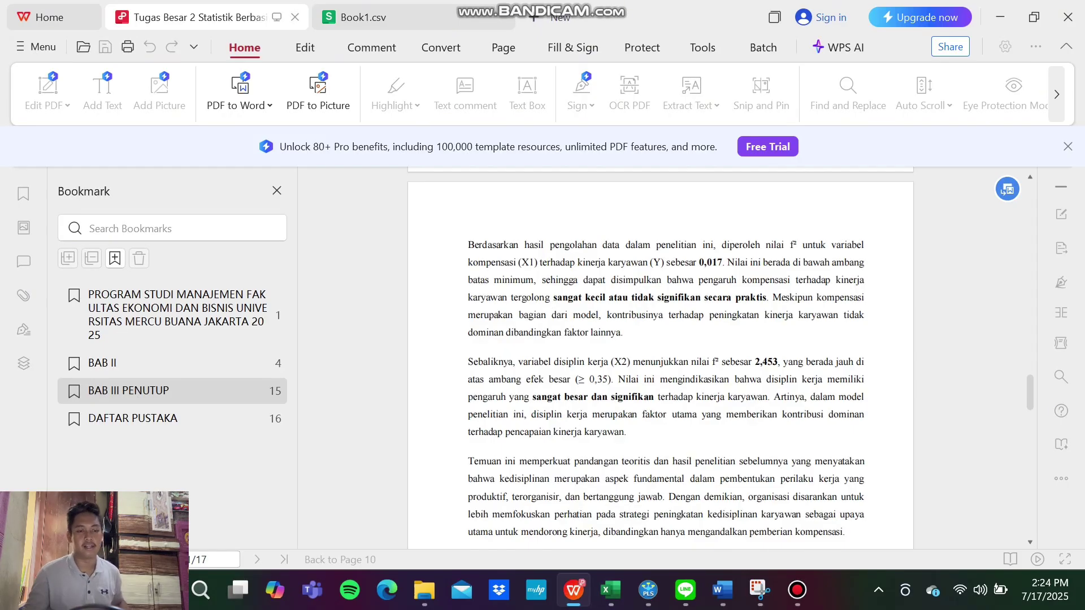
{"action": "scroll", "coordinate": [661, 362], "scroll_direction": "down", "scroll_amount": 5}
{"action": "scroll", "coordinate": [661, 361], "scroll_direction": "up", "scroll_amount": 5}
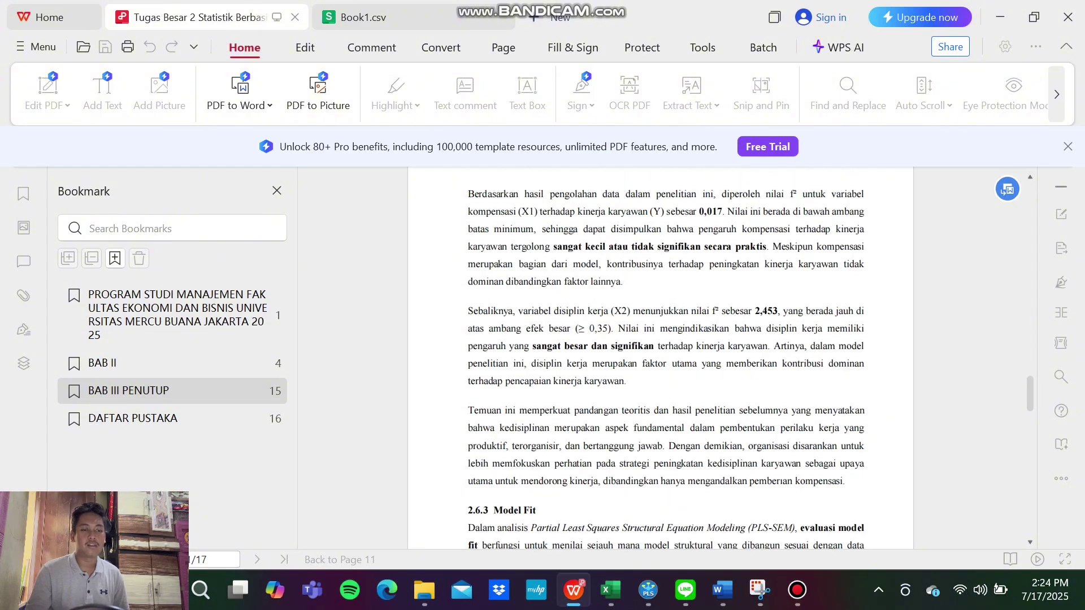
{"action": "scroll", "coordinate": [661, 362], "scroll_direction": "down", "scroll_amount": 3}
{"action": "scroll", "coordinate": [661, 362], "scroll_direction": "up", "scroll_amount": 8}
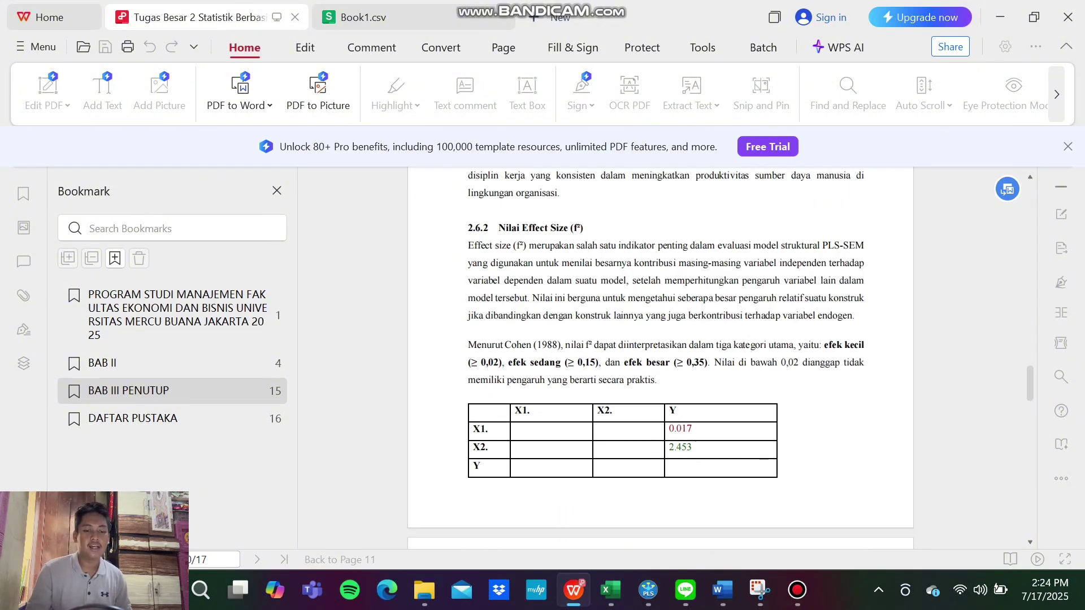
{"action": "scroll", "coordinate": [661, 362], "scroll_direction": "down", "scroll_amount": 3}
- Switch to SmartPLS and calculate the model with the Consistent PLS-SEM algorithm, using Path weighting, Standardized results and Default initial weight
{"action": "key", "text": "alt+Tab"}
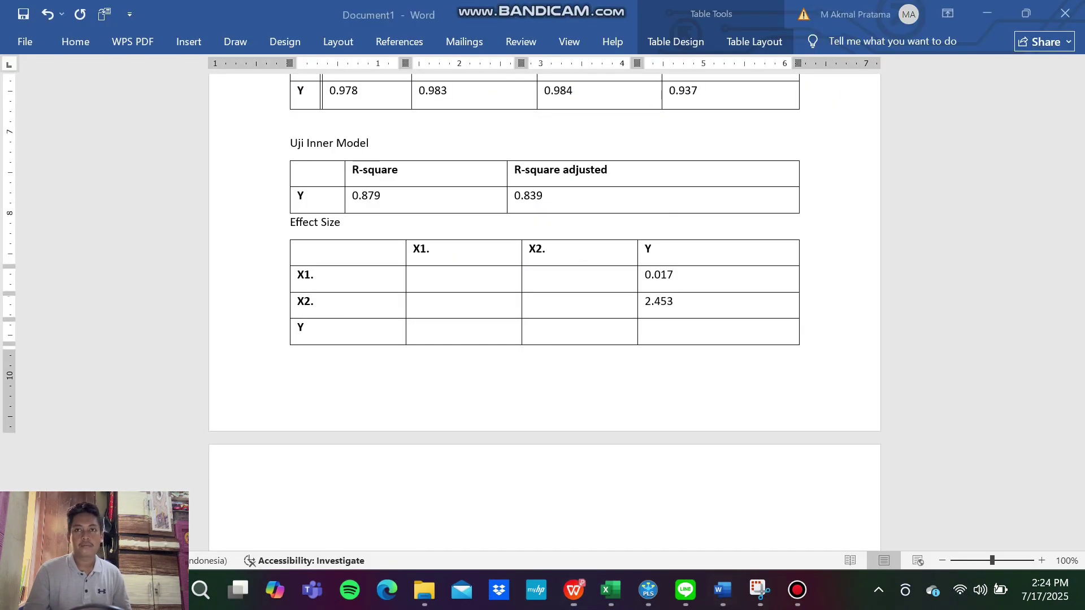
{"action": "key", "text": "alt+Tab"}
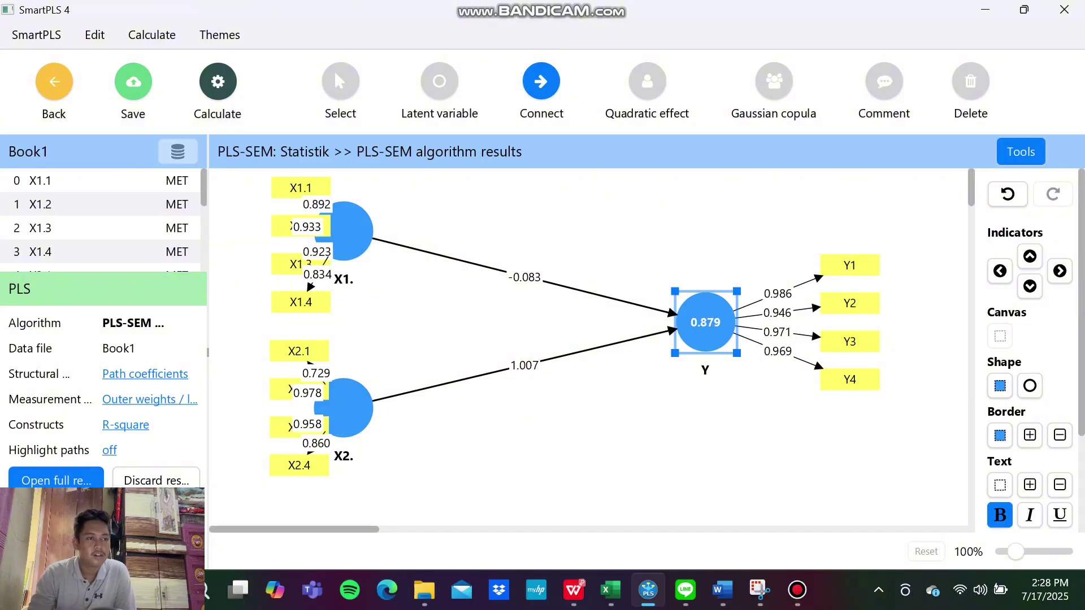
{"action": "left_click", "coordinate": [218, 81]}
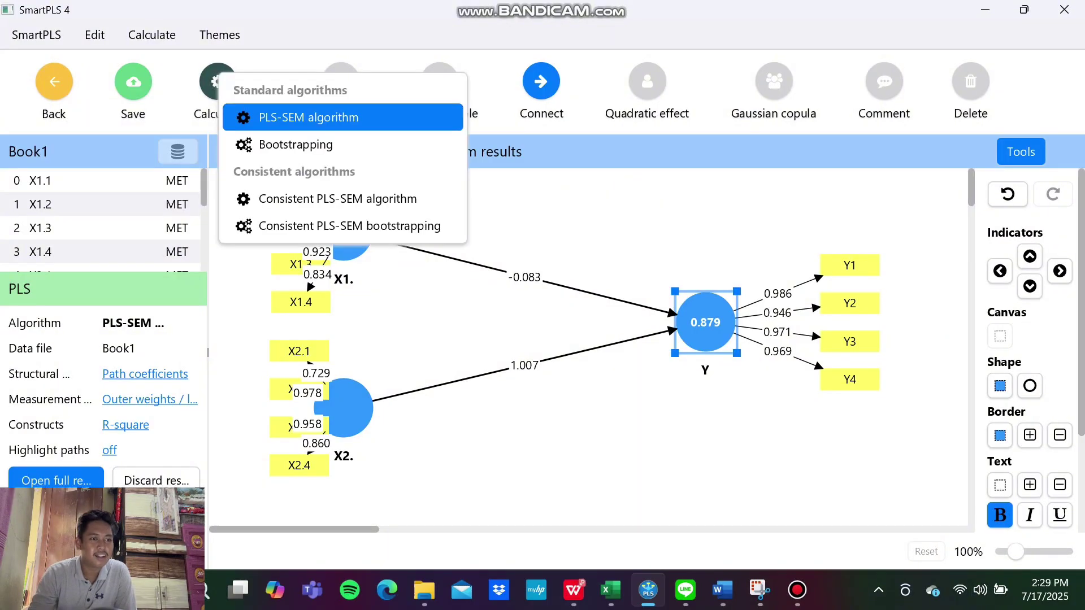
{"action": "key", "text": "Down"}
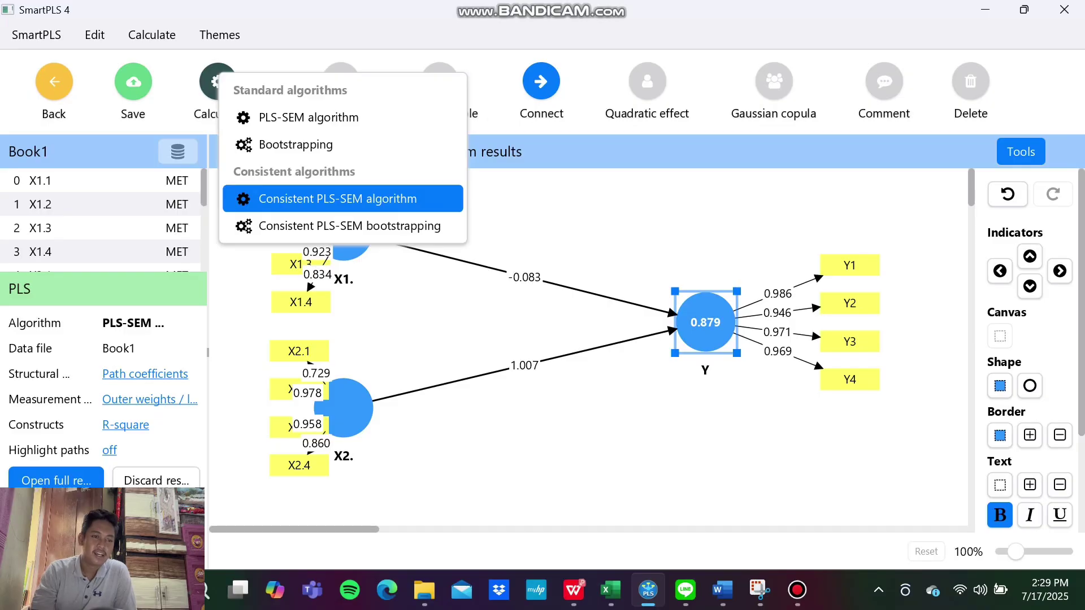
{"action": "key", "text": "Escape"}
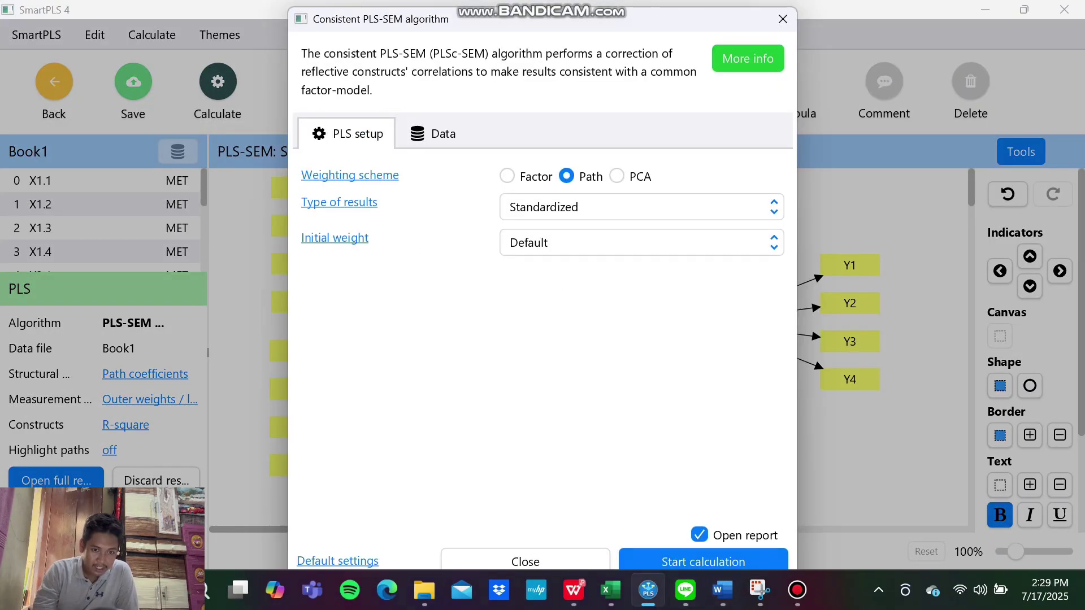
{"action": "key", "text": "Return"}
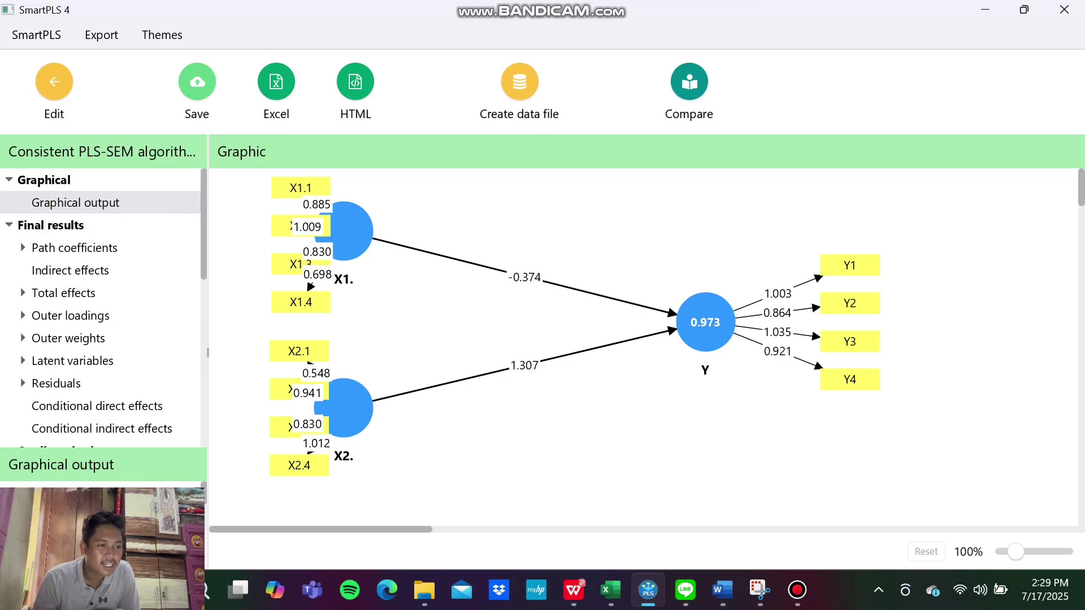
- View the path coefficients as matrix and bar chart, and copy all Model fit values for the saturated and estimated models
{"action": "left_click", "coordinate": [75, 248]}
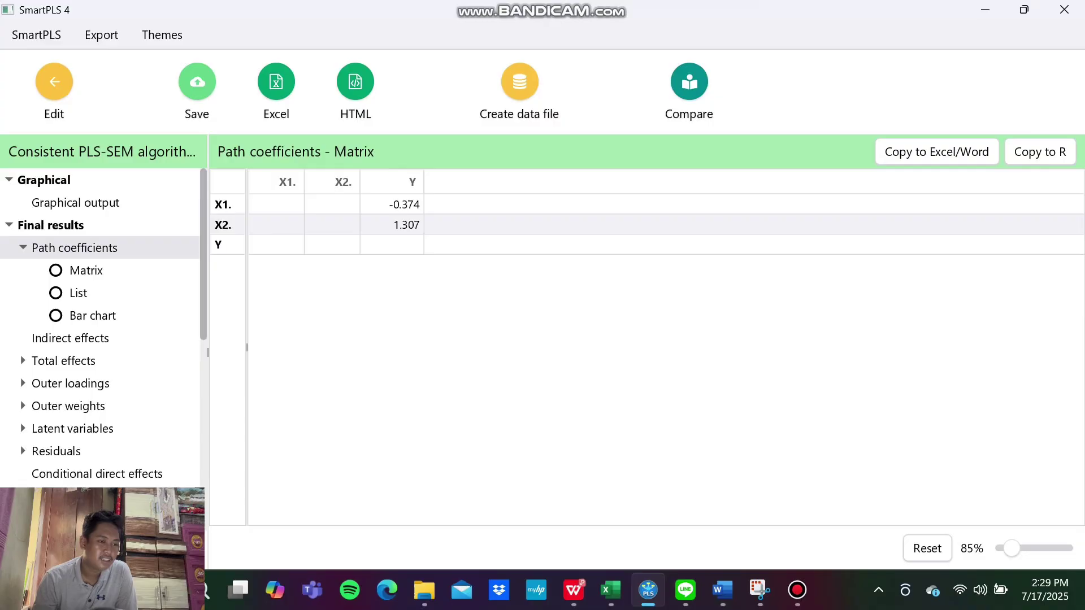
{"action": "left_click", "coordinate": [92, 315]}
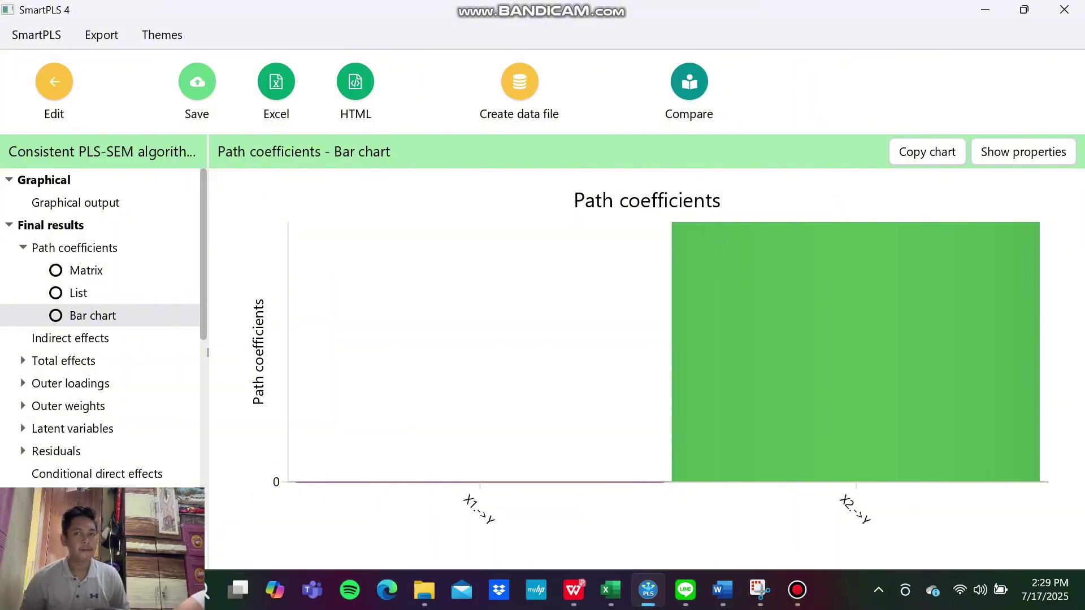
{"action": "scroll", "coordinate": [100, 326], "scroll_direction": "down", "scroll_amount": 1}
{"action": "scroll", "coordinate": [100, 326], "scroll_direction": "down", "scroll_amount": 4}
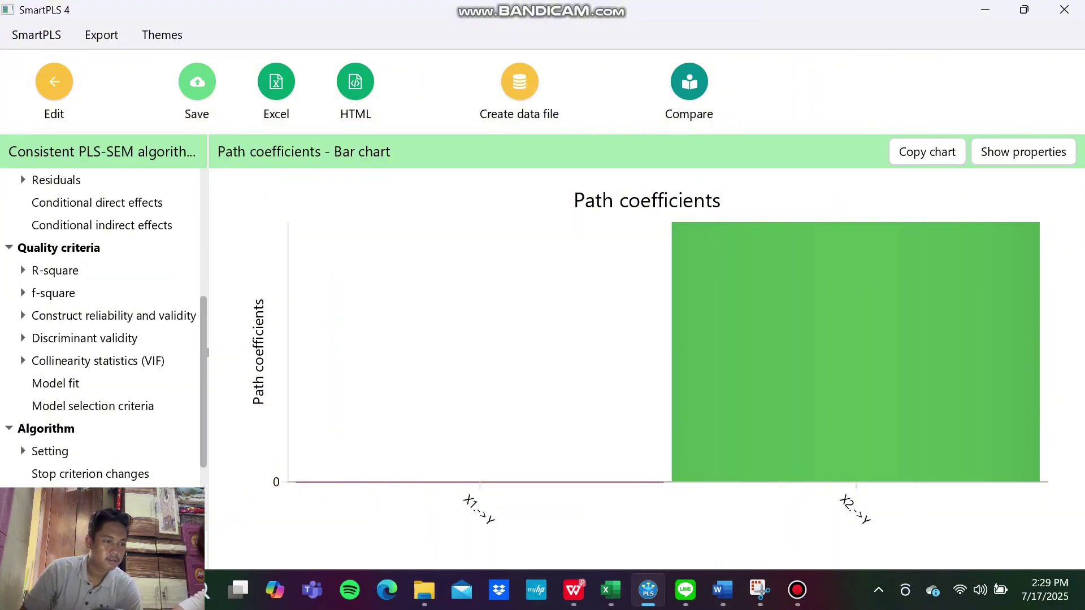
{"action": "left_click", "coordinate": [55, 383]}
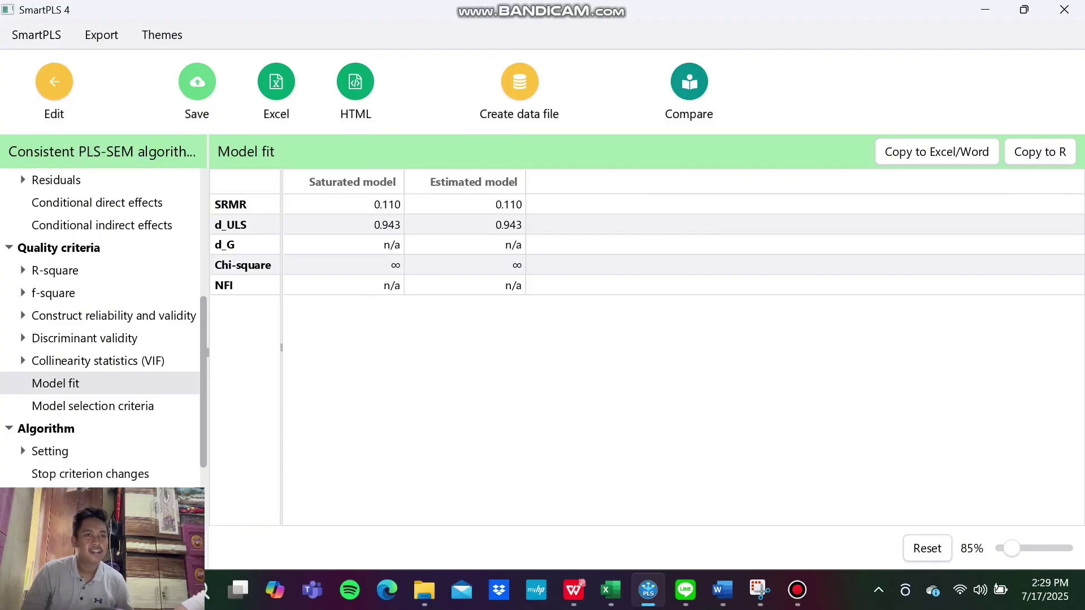
{"action": "left_click_drag", "start_coordinate": [350, 204], "coordinate": [480, 285]}
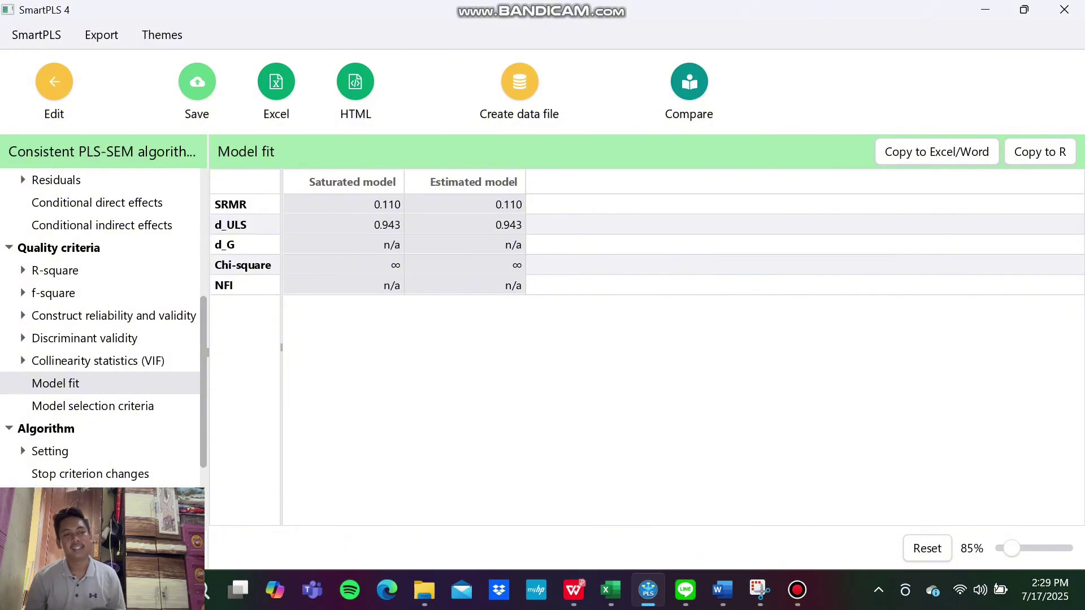
{"action": "key", "text": "ctrl+c"}
{"action": "key", "text": "ctrl+c"}
{"action": "key", "text": "ctrl+c"}
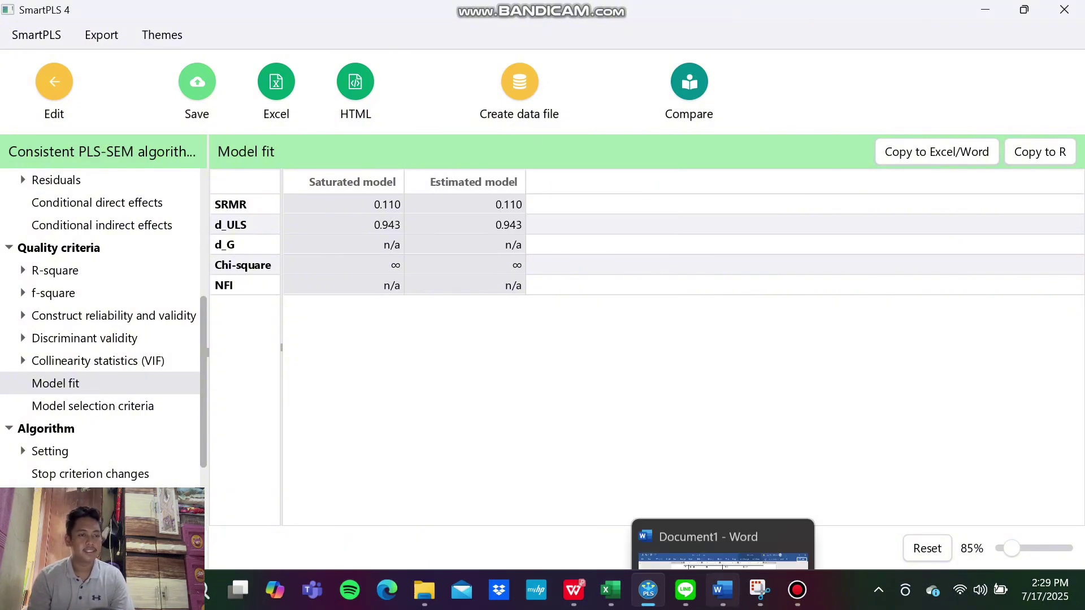
- Switch to Word, paste the Model fit table below the Effect Size table and undo the empty row added above it
{"action": "left_click", "coordinate": [722, 590]}
{"action": "scroll", "coordinate": [542, 255], "scroll_direction": "down", "scroll_amount": 3}
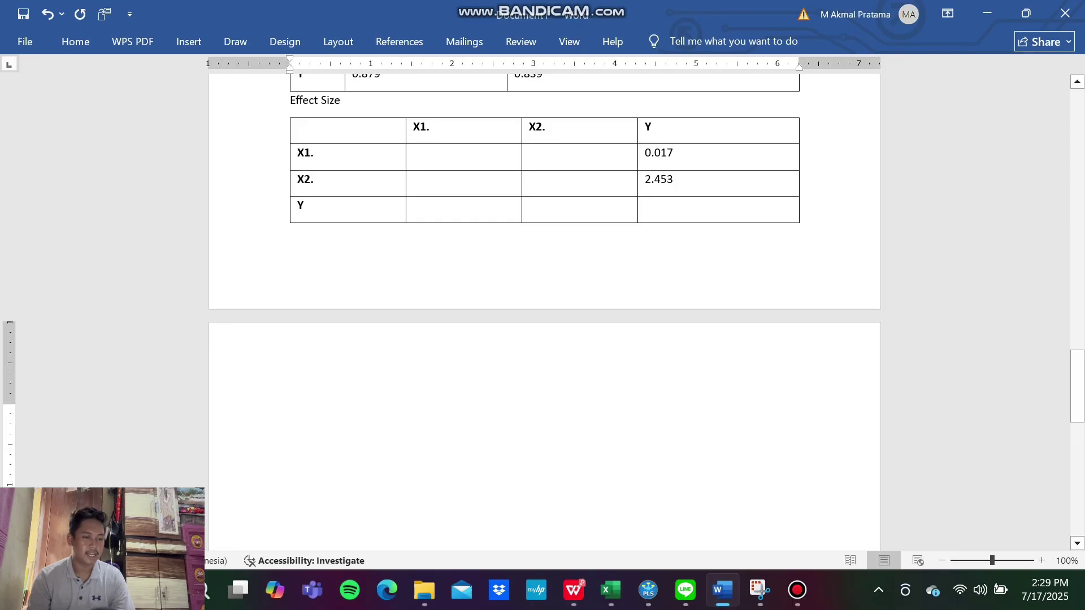
{"action": "key", "text": "ctrl+v"}
{"action": "left_click", "coordinate": [300, 364]}
{"action": "left_click", "coordinate": [282, 354]}
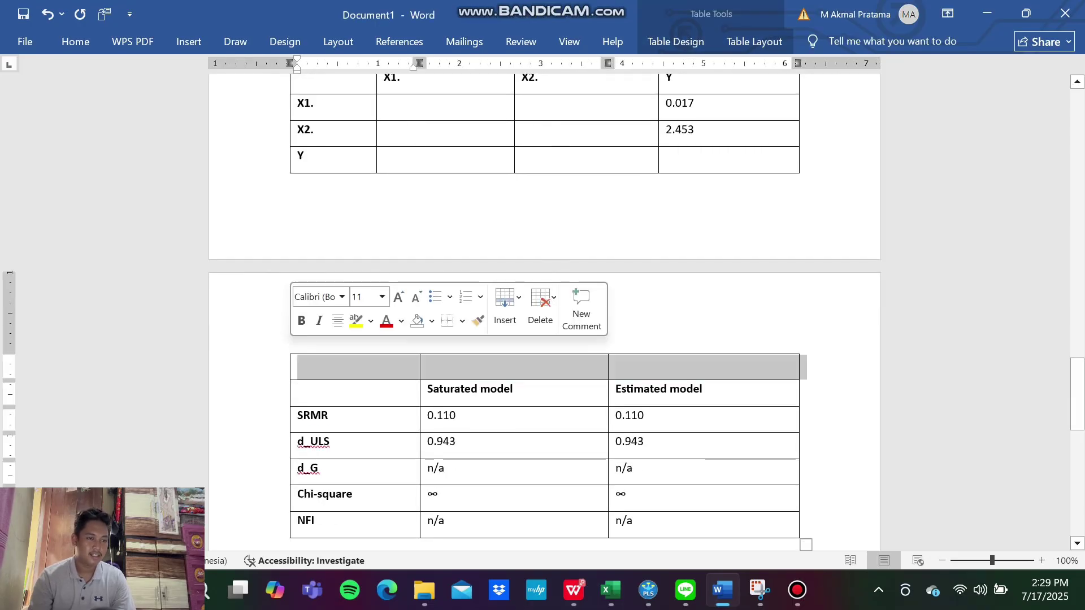
{"action": "key", "text": "ctrl+z"}
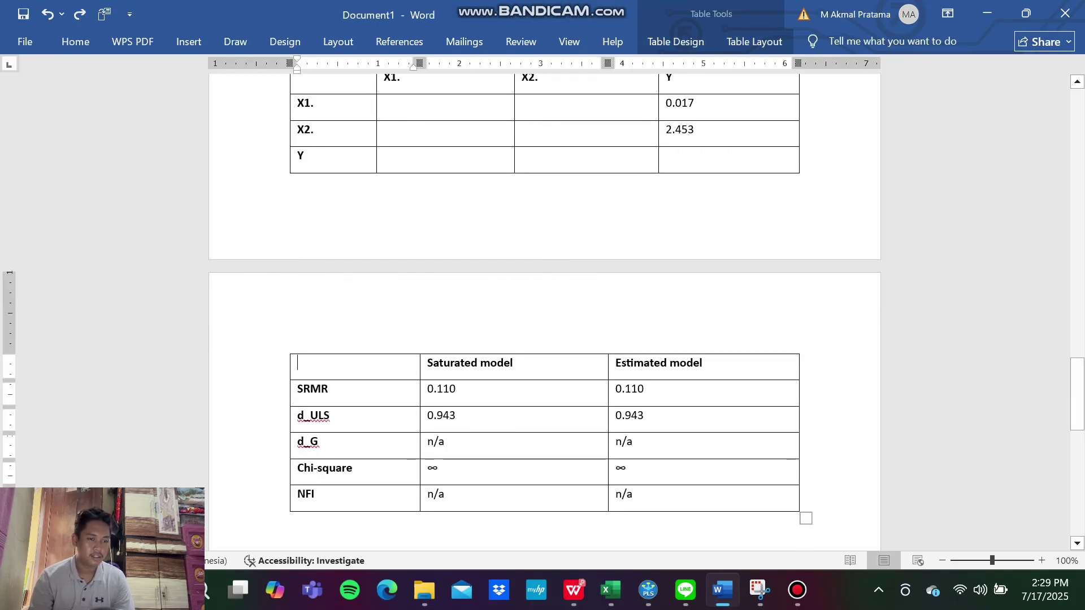
- Enter the heading "Model Fit" in the page header directly above the pasted model fit table
{"action": "double_click", "coordinate": [289, 319]}
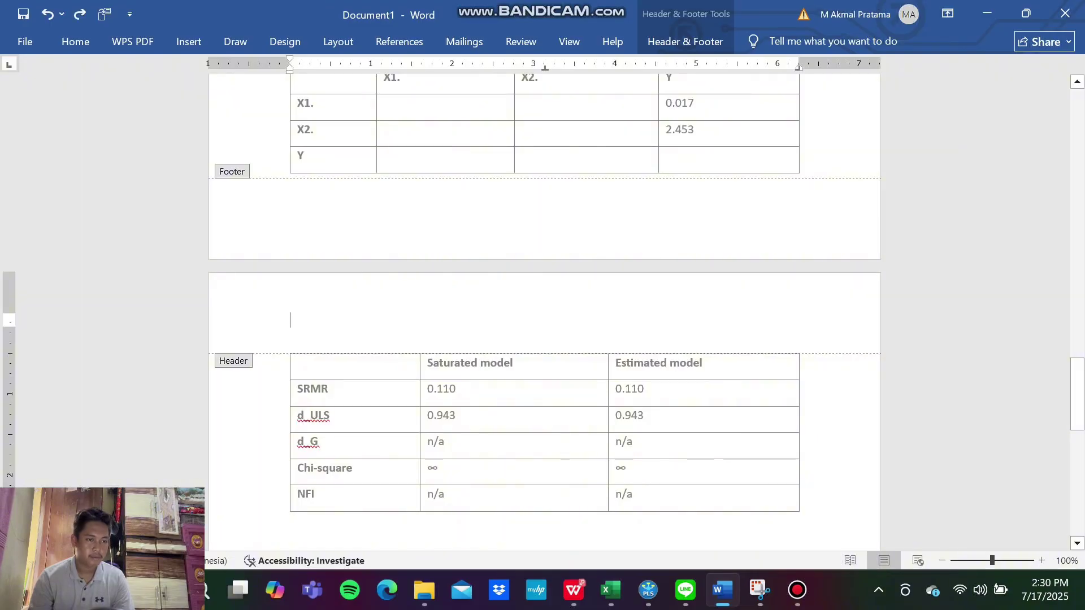
{"action": "key", "text": "Return"}
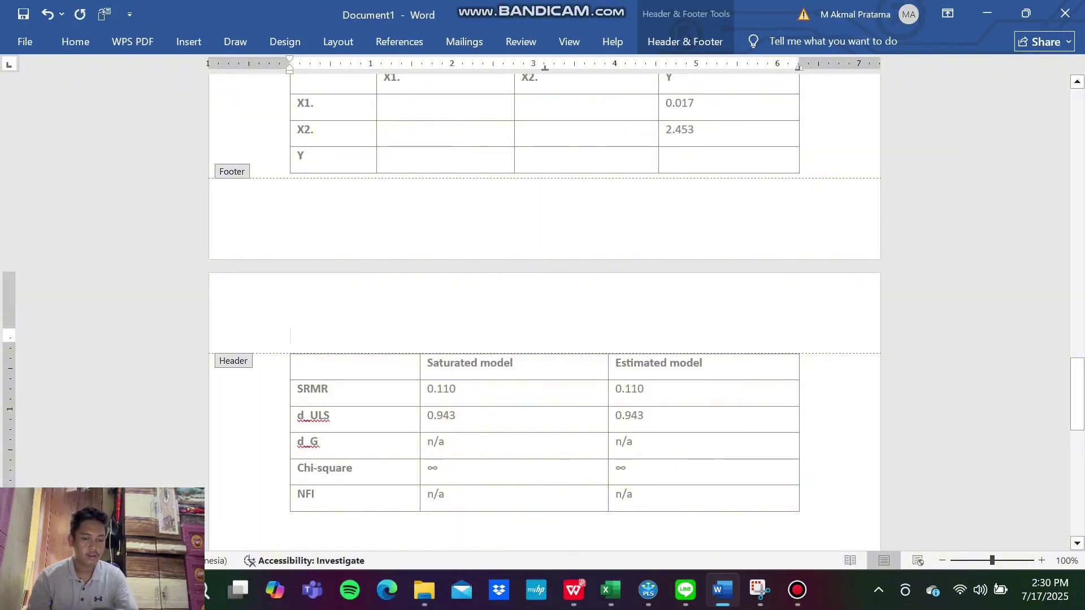
{"action": "left_click", "coordinate": [291, 213]}
{"action": "scroll", "coordinate": [545, 305], "scroll_direction": "up", "scroll_amount": 1}
{"action": "left_click", "coordinate": [291, 375]}
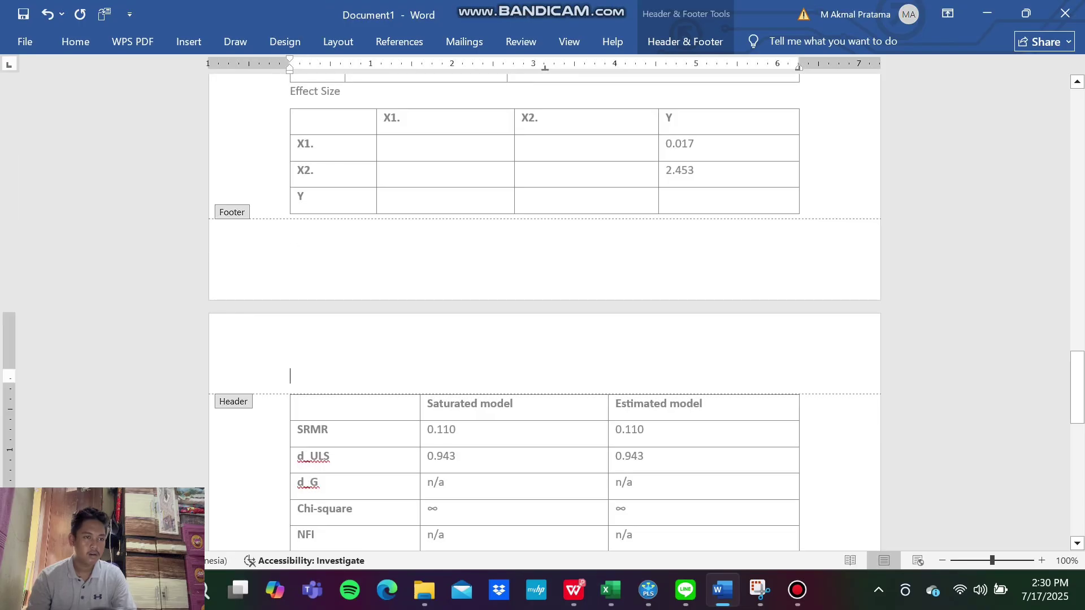
{"action": "scroll", "coordinate": [545, 312], "scroll_direction": "up", "scroll_amount": 3}
{"action": "type", "text": "Mo"}
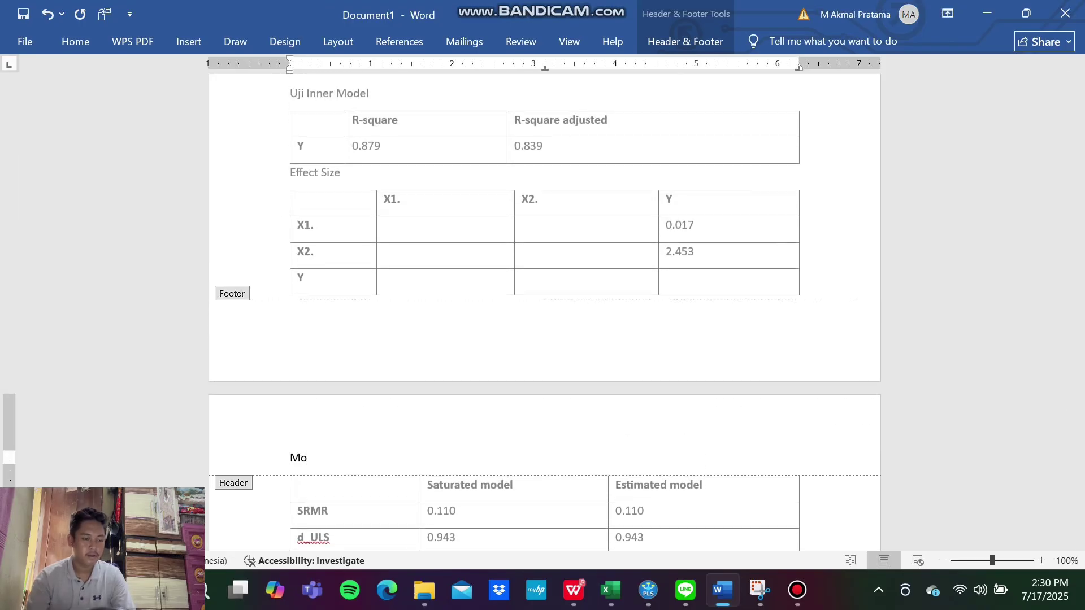
{"action": "type", "text": "del Fit"}
{"action": "key", "text": "Return"}
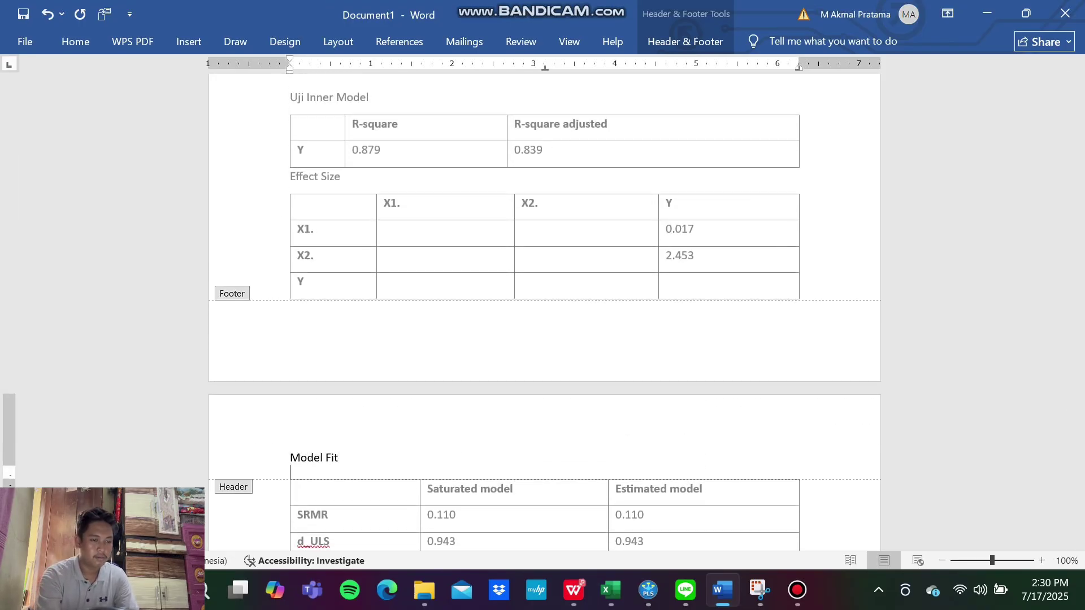
{"action": "scroll", "coordinate": [545, 312], "scroll_direction": "down", "scroll_amount": 10}
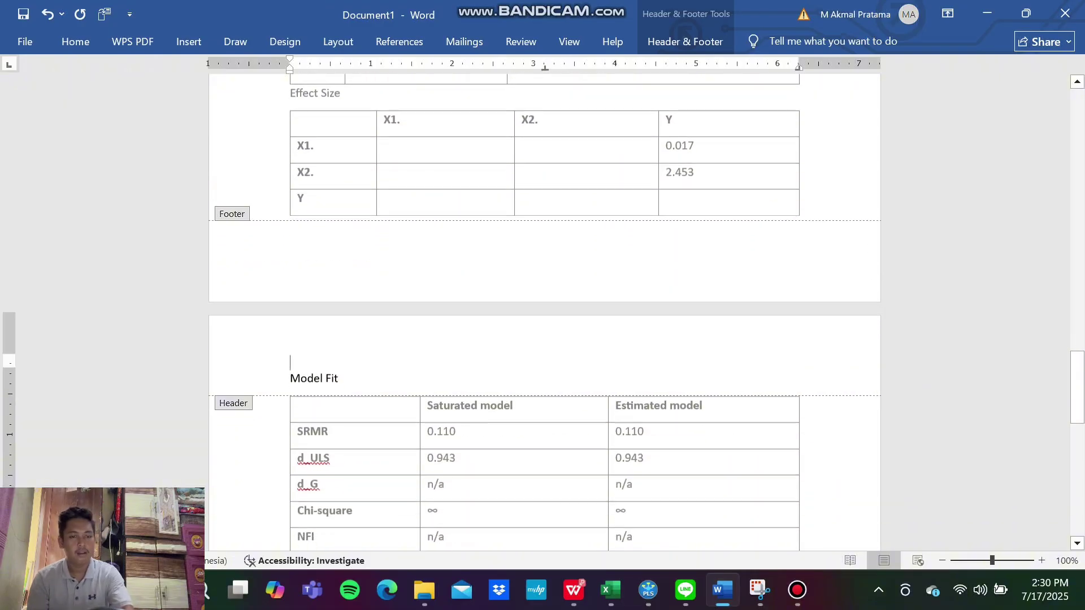
{"action": "left_click_drag", "start_coordinate": [1077, 423], "coordinate": [1077, 400]}
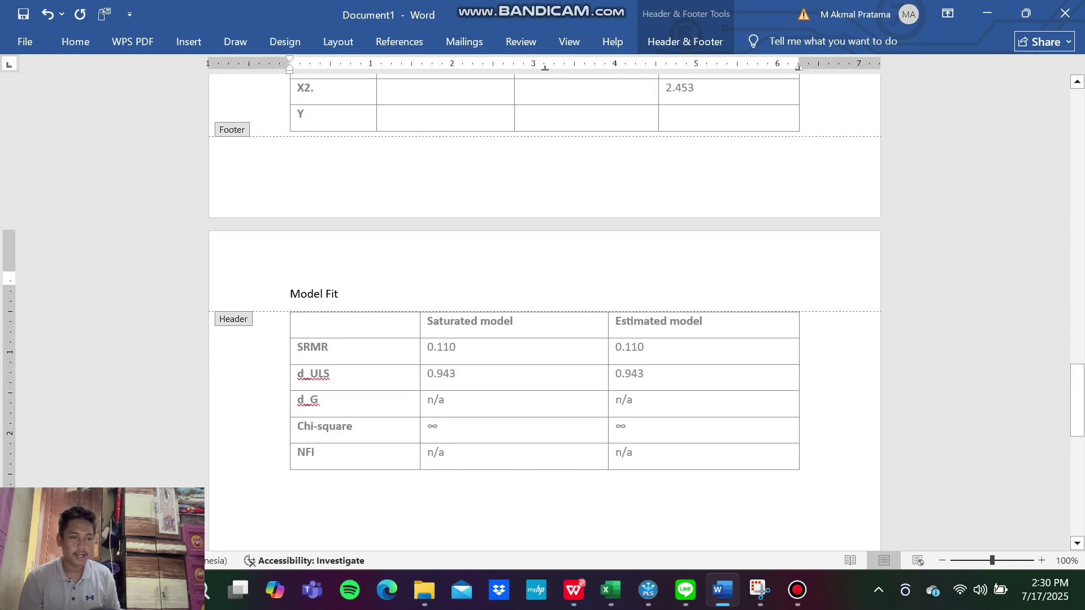
- Switch to the report PDF in WPS and examine section 2.6.3 Model Fit with its table and the SRMR, d_ULS and Chi-Square interpretations
{"action": "left_click", "coordinate": [648, 590]}
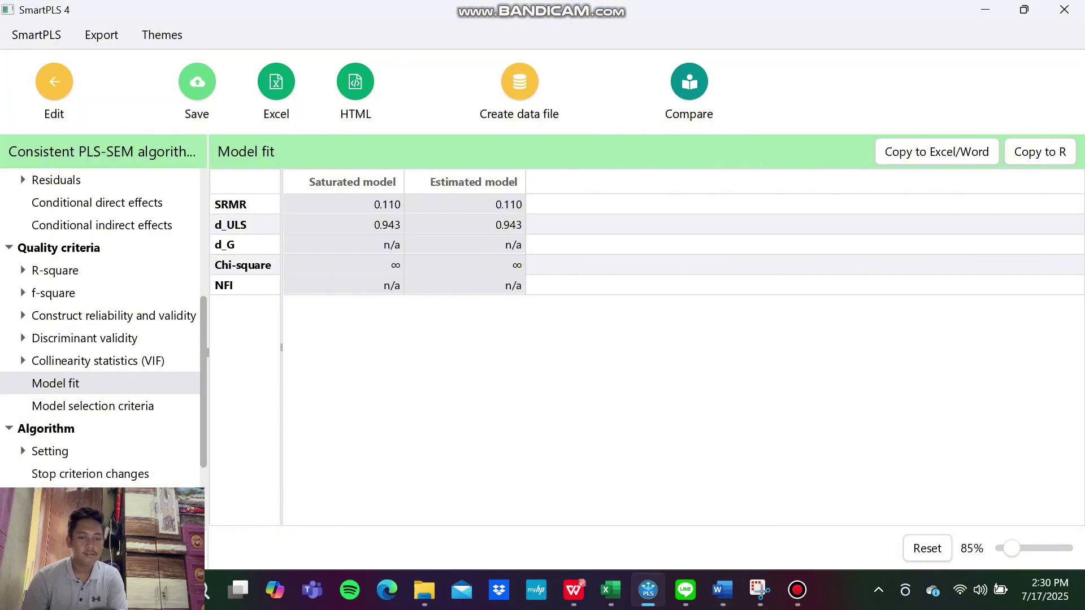
{"action": "left_click", "coordinate": [573, 590]}
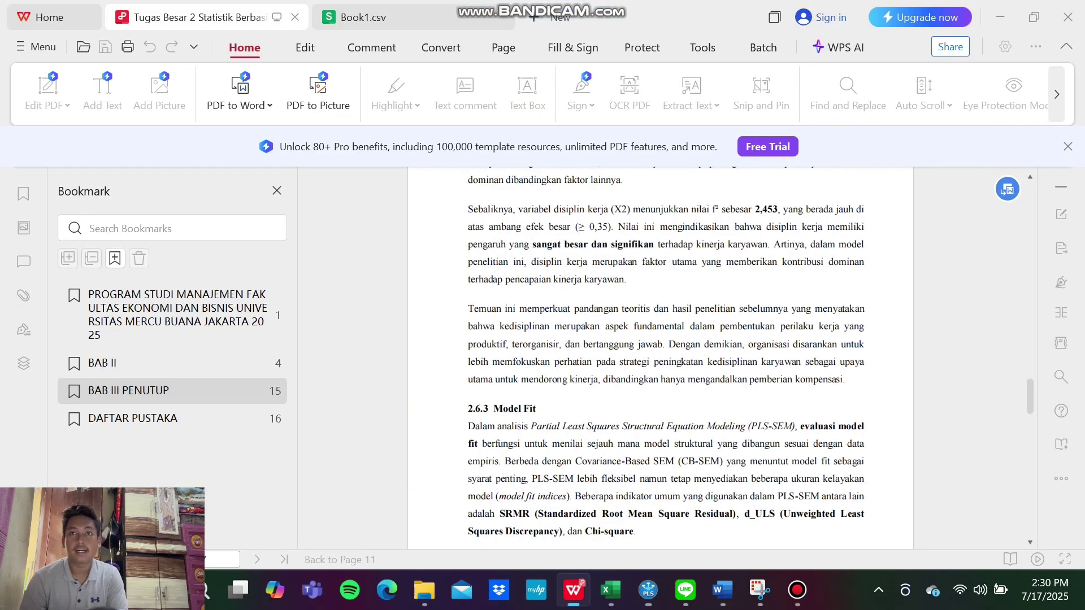
{"action": "scroll", "coordinate": [661, 356], "scroll_direction": "down", "scroll_amount": 3}
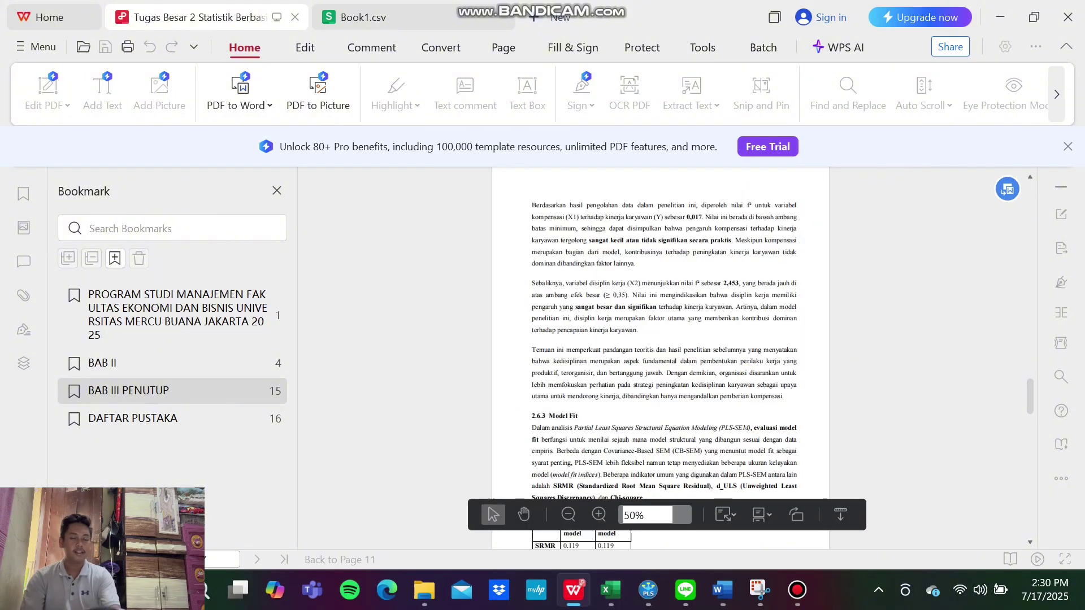
{"action": "scroll", "coordinate": [661, 356], "scroll_direction": "up", "scroll_amount": 1}
{"action": "scroll", "coordinate": [661, 356], "scroll_direction": "up", "scroll_amount": 1}
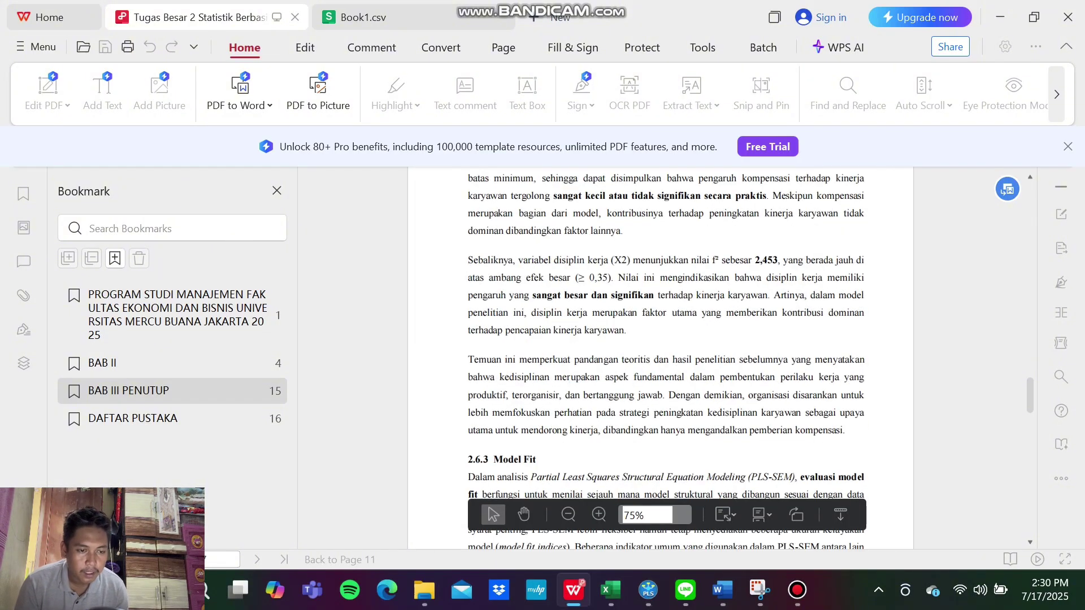
{"action": "scroll", "coordinate": [661, 356], "scroll_direction": "down", "scroll_amount": 4}
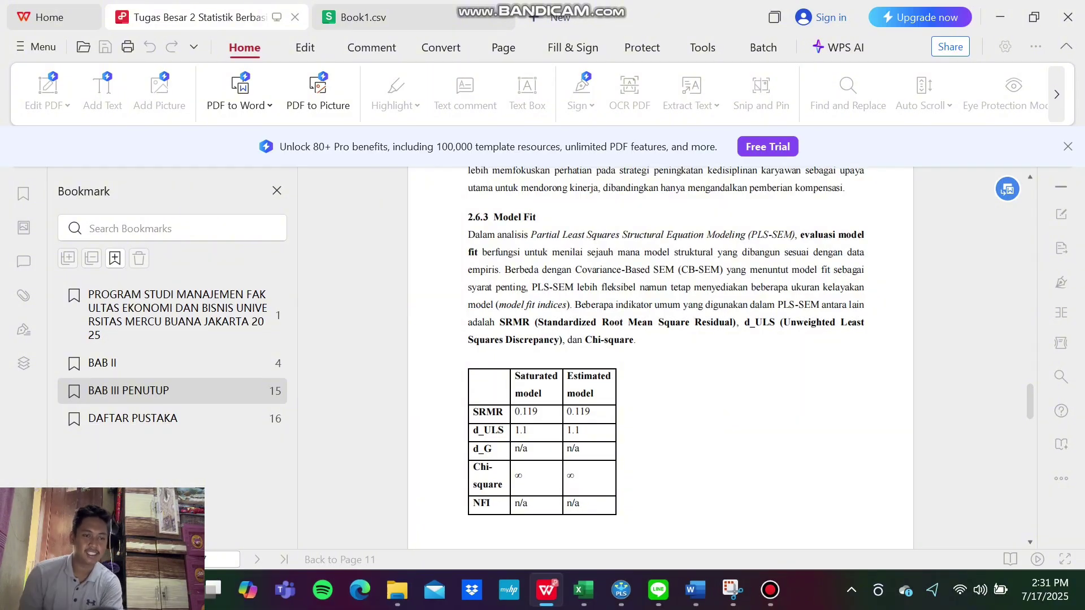
{"action": "scroll", "coordinate": [660, 358], "scroll_direction": "down", "scroll_amount": 5}
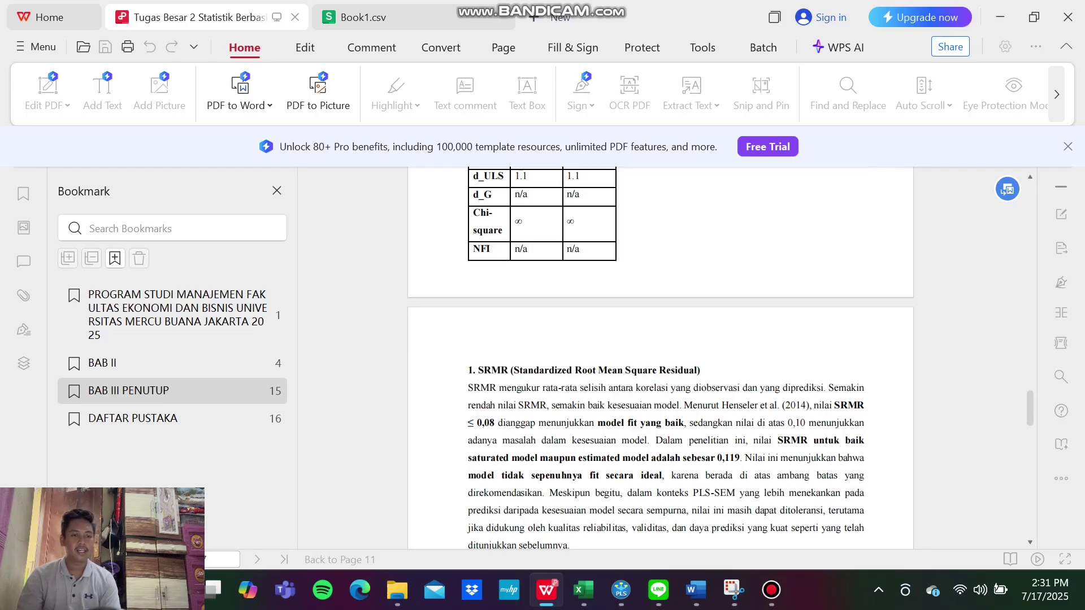
{"action": "scroll", "coordinate": [661, 358], "scroll_direction": "down", "scroll_amount": 1}
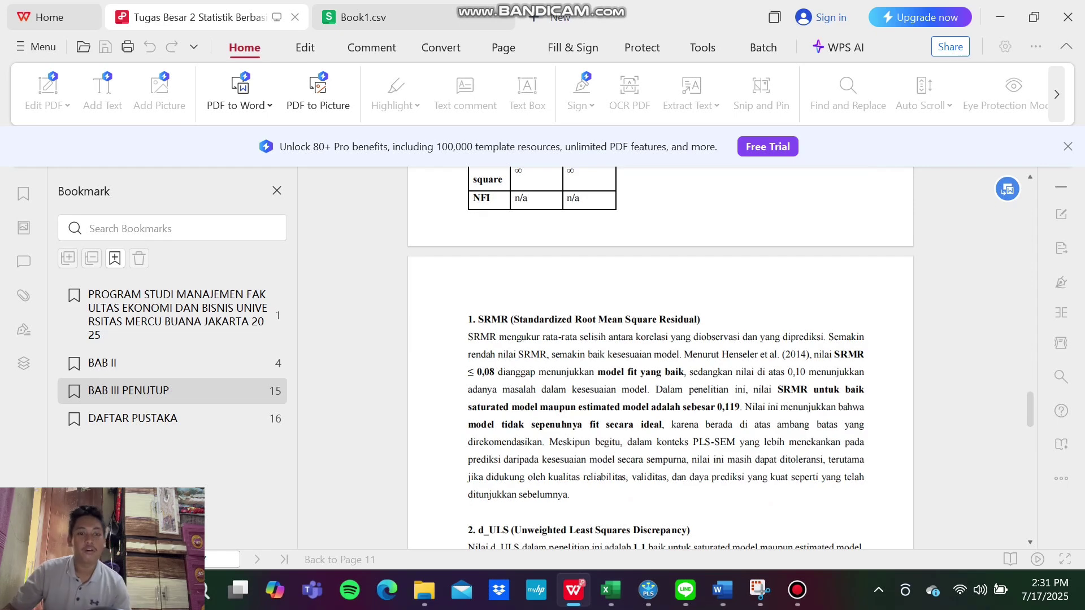
{"action": "scroll", "coordinate": [660, 356], "scroll_direction": "down", "scroll_amount": 3}
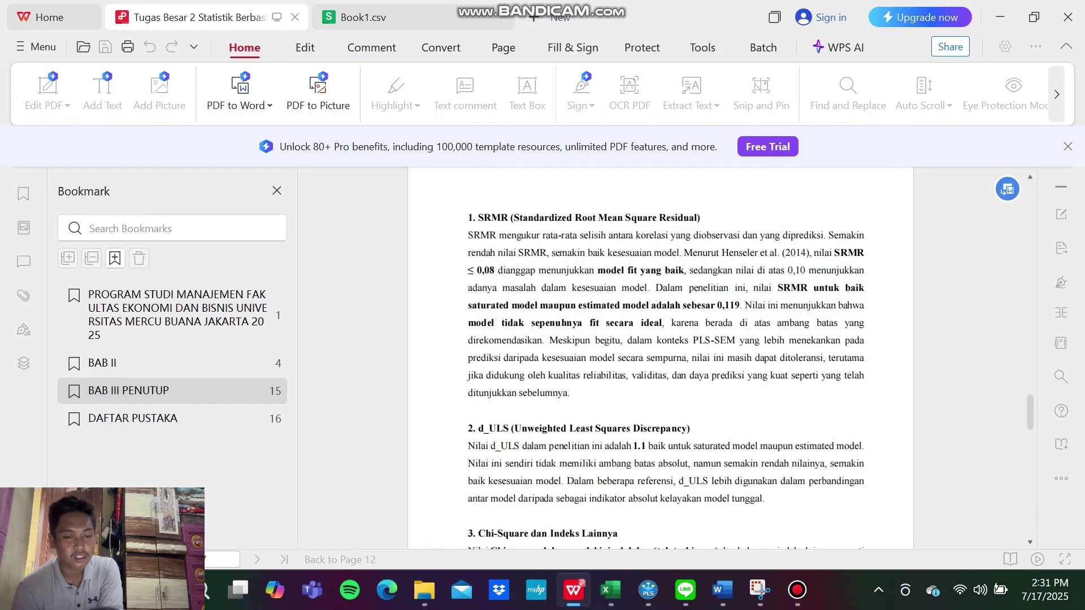
{"action": "scroll", "coordinate": [660, 356], "scroll_direction": "down", "scroll_amount": 5}
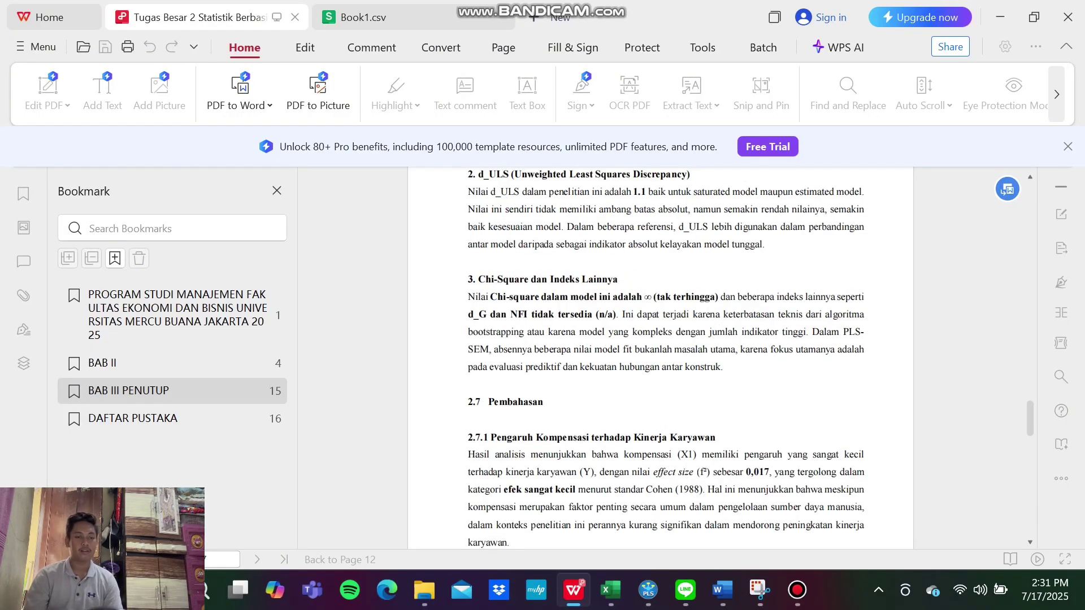
{"action": "scroll", "coordinate": [660, 356], "scroll_direction": "down", "scroll_amount": 2}
{"action": "scroll", "coordinate": [660, 356], "scroll_direction": "down", "scroll_amount": 8}
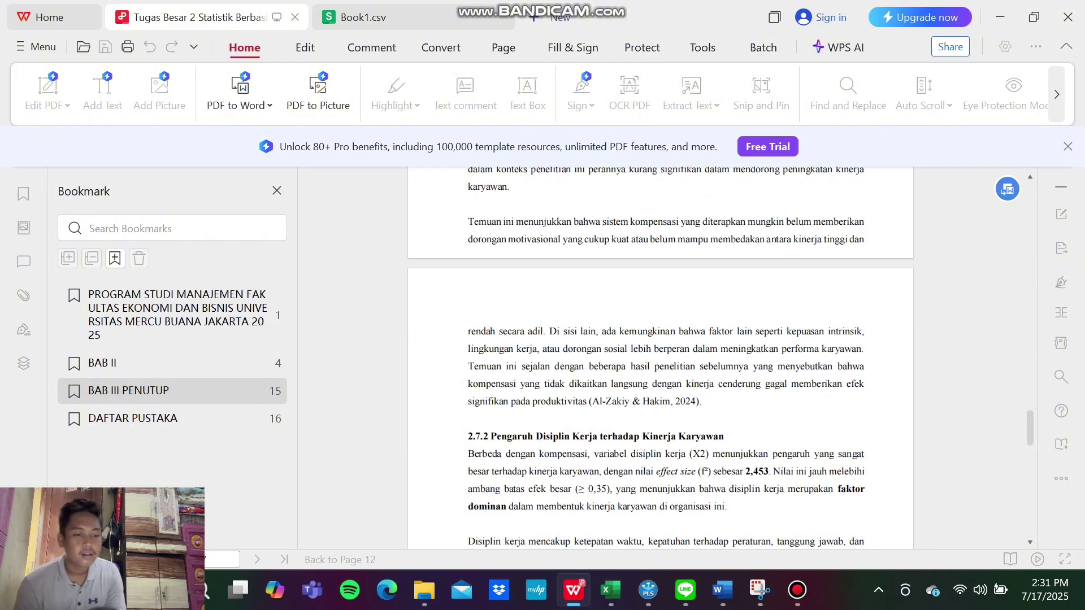
{"action": "scroll", "coordinate": [660, 356], "scroll_direction": "up", "scroll_amount": 8}
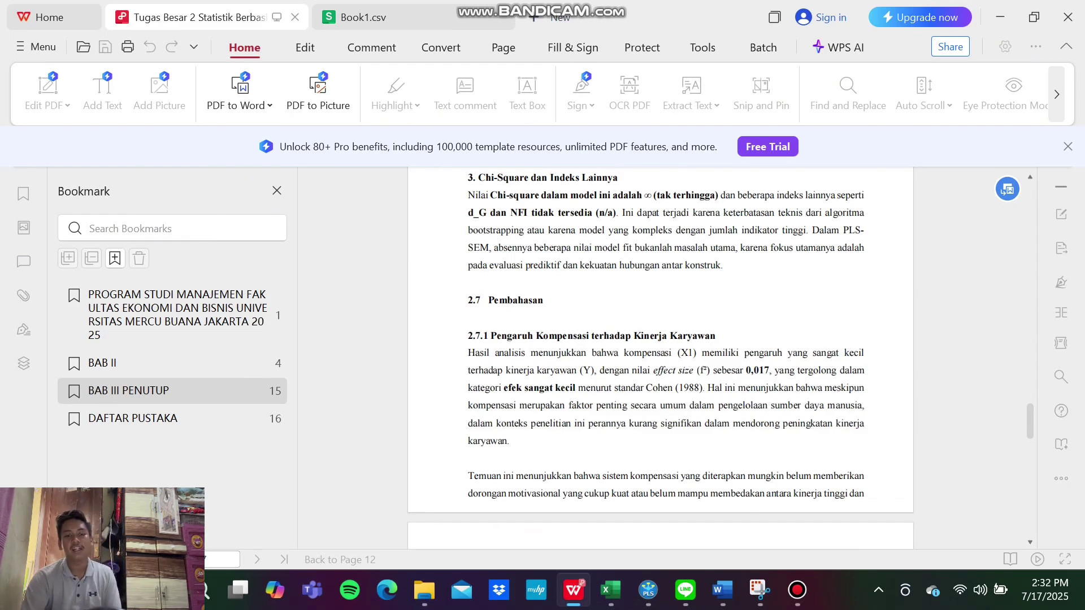
- Examine the discussion in sections 2.7.1 to 2.7.3 and the conclusion in section 3.1 Kesimpulan of the report
{"action": "scroll", "coordinate": [661, 362], "scroll_direction": "down", "scroll_amount": 5}
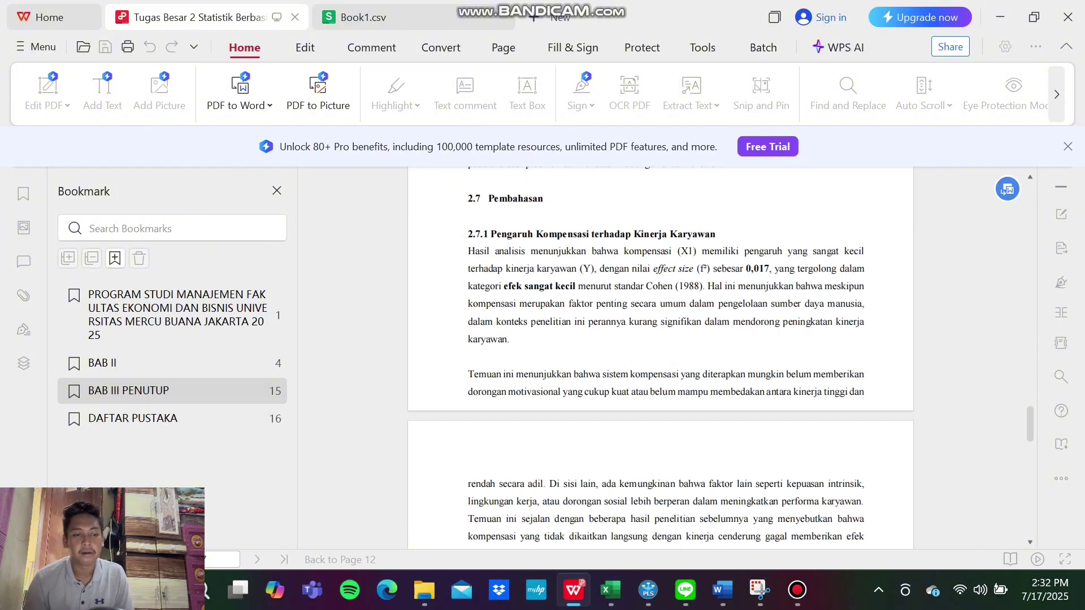
{"action": "scroll", "coordinate": [661, 361], "scroll_direction": "down", "scroll_amount": 1}
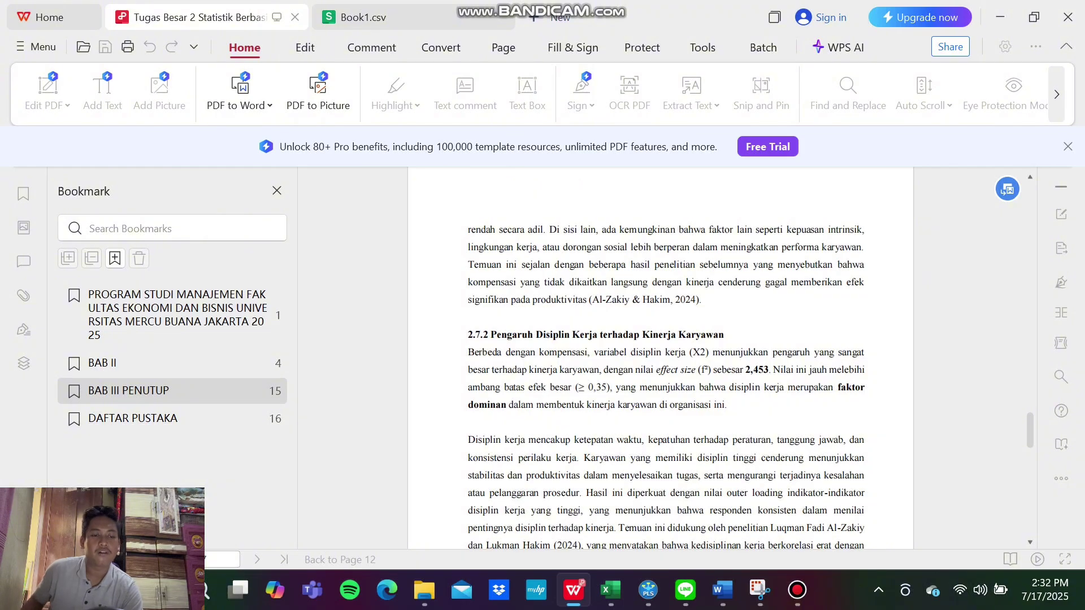
{"action": "scroll", "coordinate": [664, 358], "scroll_direction": "down", "scroll_amount": 20}
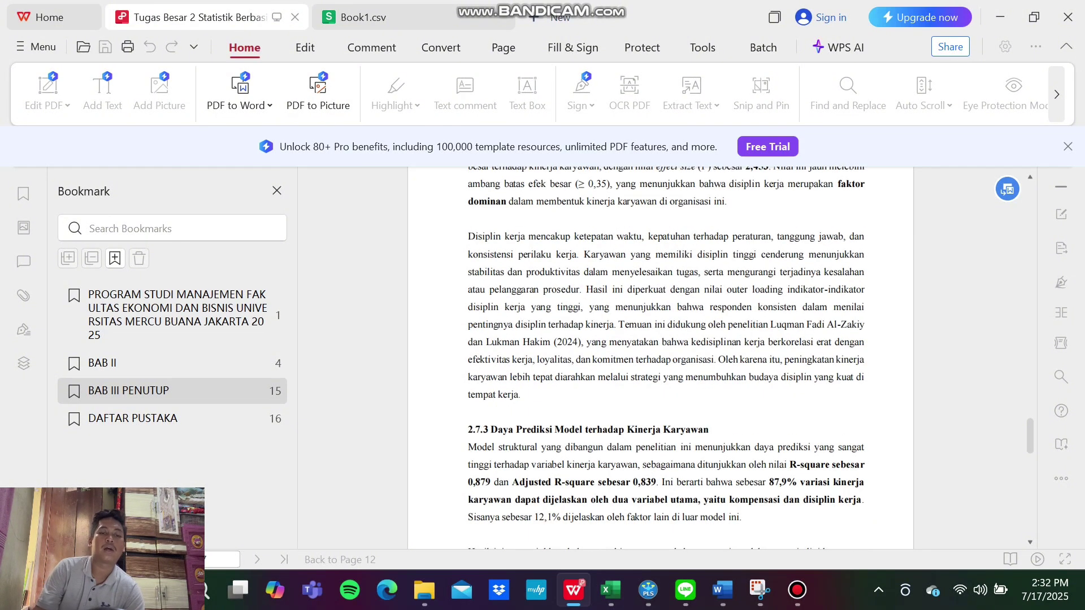
{"action": "scroll", "coordinate": [664, 357], "scroll_direction": "down", "scroll_amount": 15}
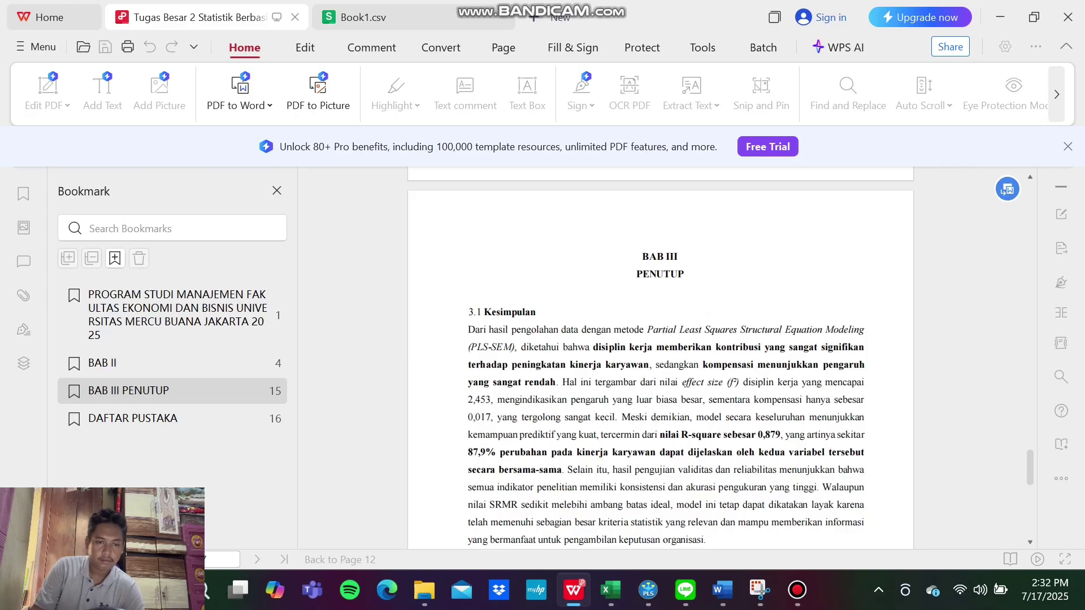
{"action": "scroll", "coordinate": [659, 358], "scroll_direction": "up", "scroll_amount": 3}
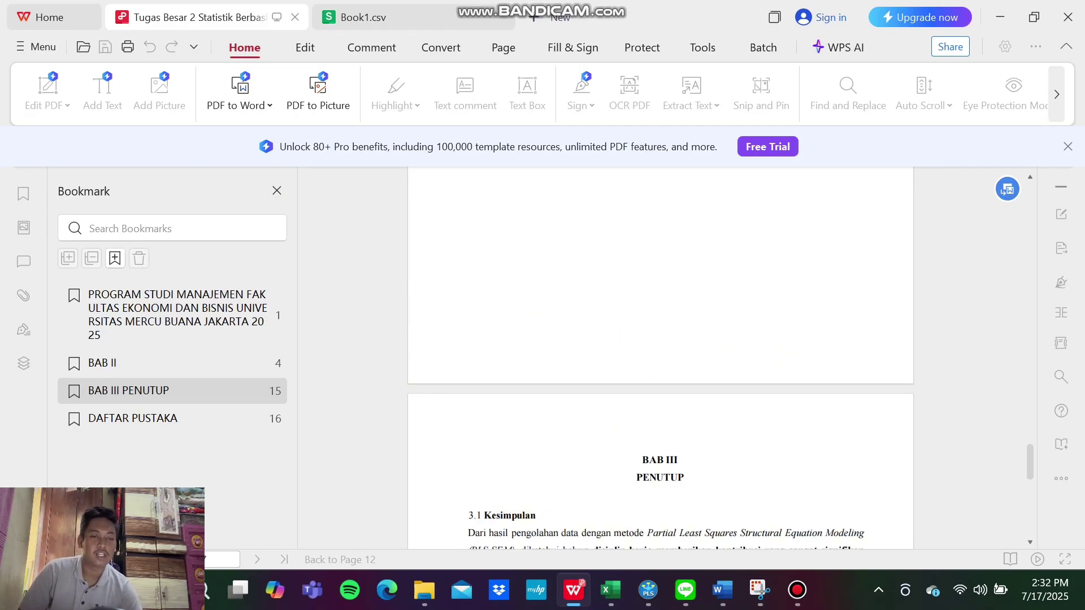
- Switch to SmartPLS and return from the Model fit report to the Statistik model
{"action": "left_click", "coordinate": [649, 590]}
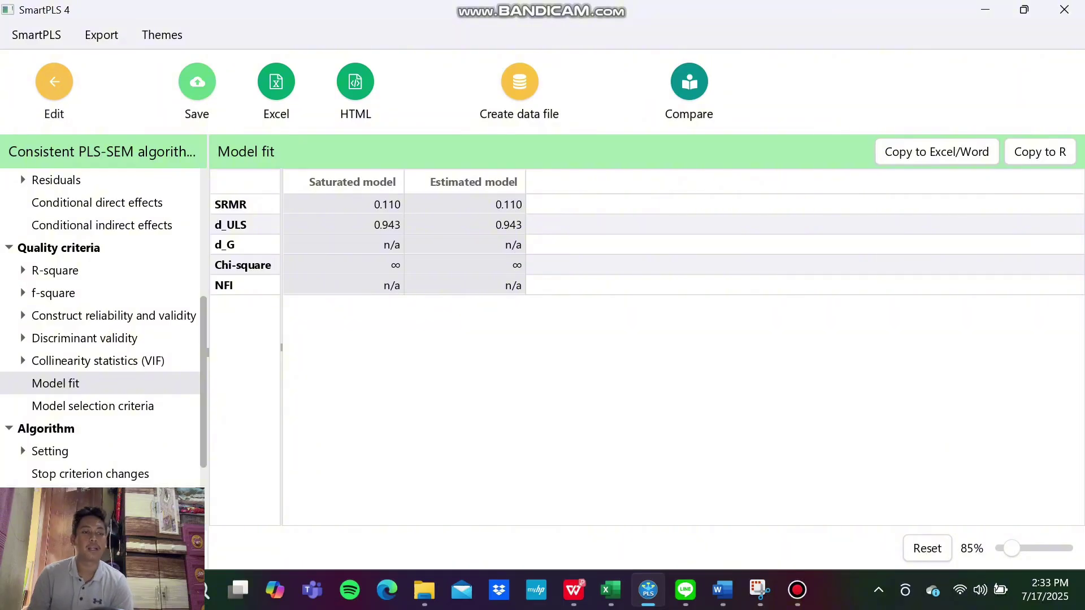
{"action": "left_click", "coordinate": [54, 81]}
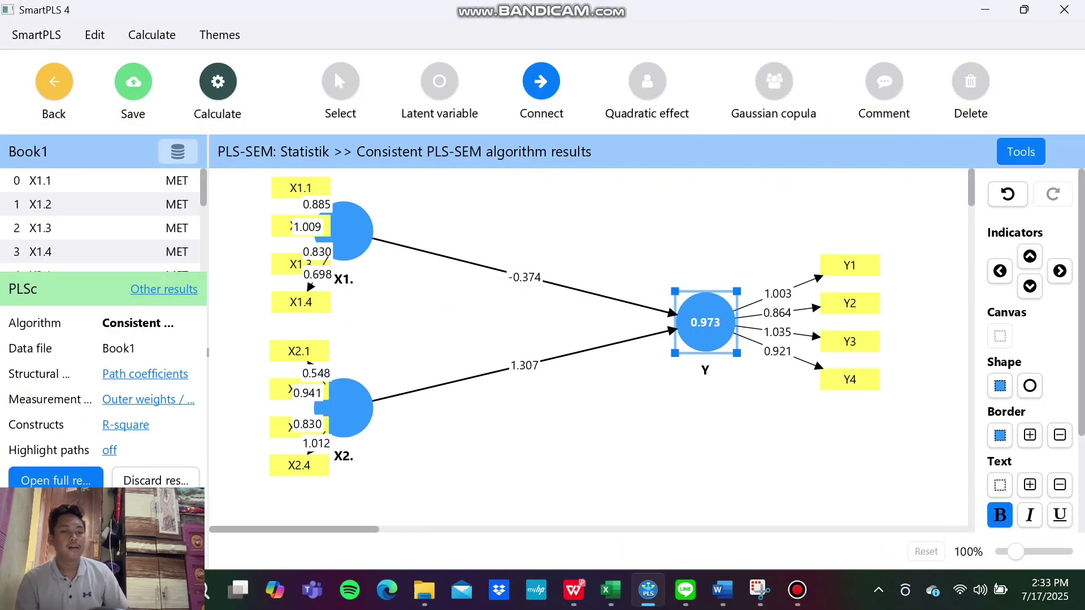